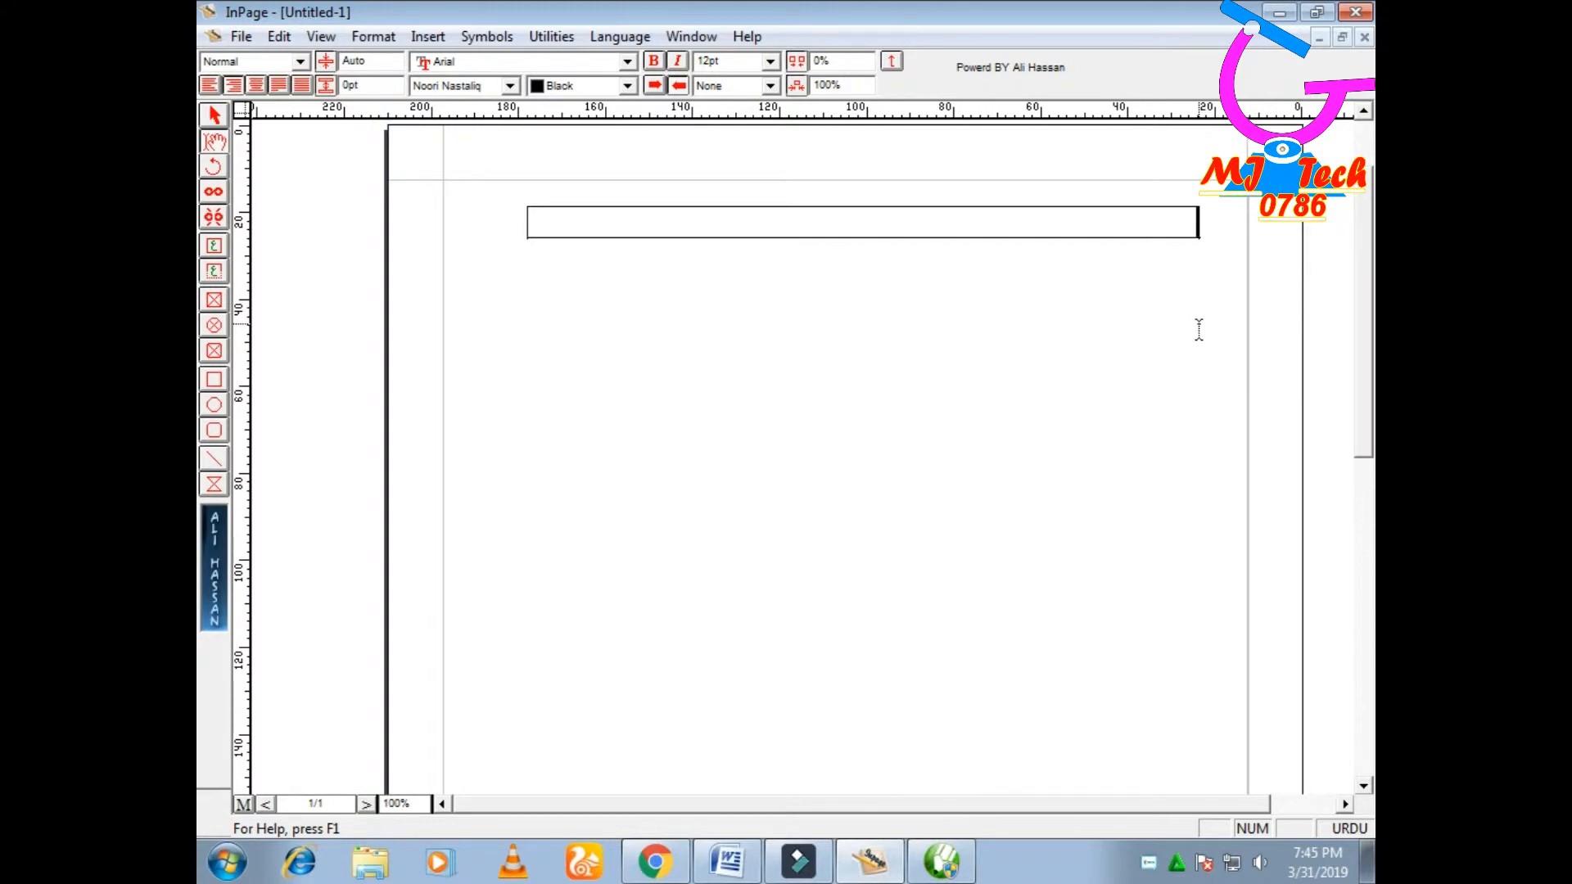
Write two Urdu lines in the text box: "اُردو ٹائپنگ کیسے کرتے ہیں؟" and "دیکھتے ہیں اس ویڈیو میں۔".
{"action": "type", "text": "ا"}
{"action": "key", "text": "ctrl+2"}
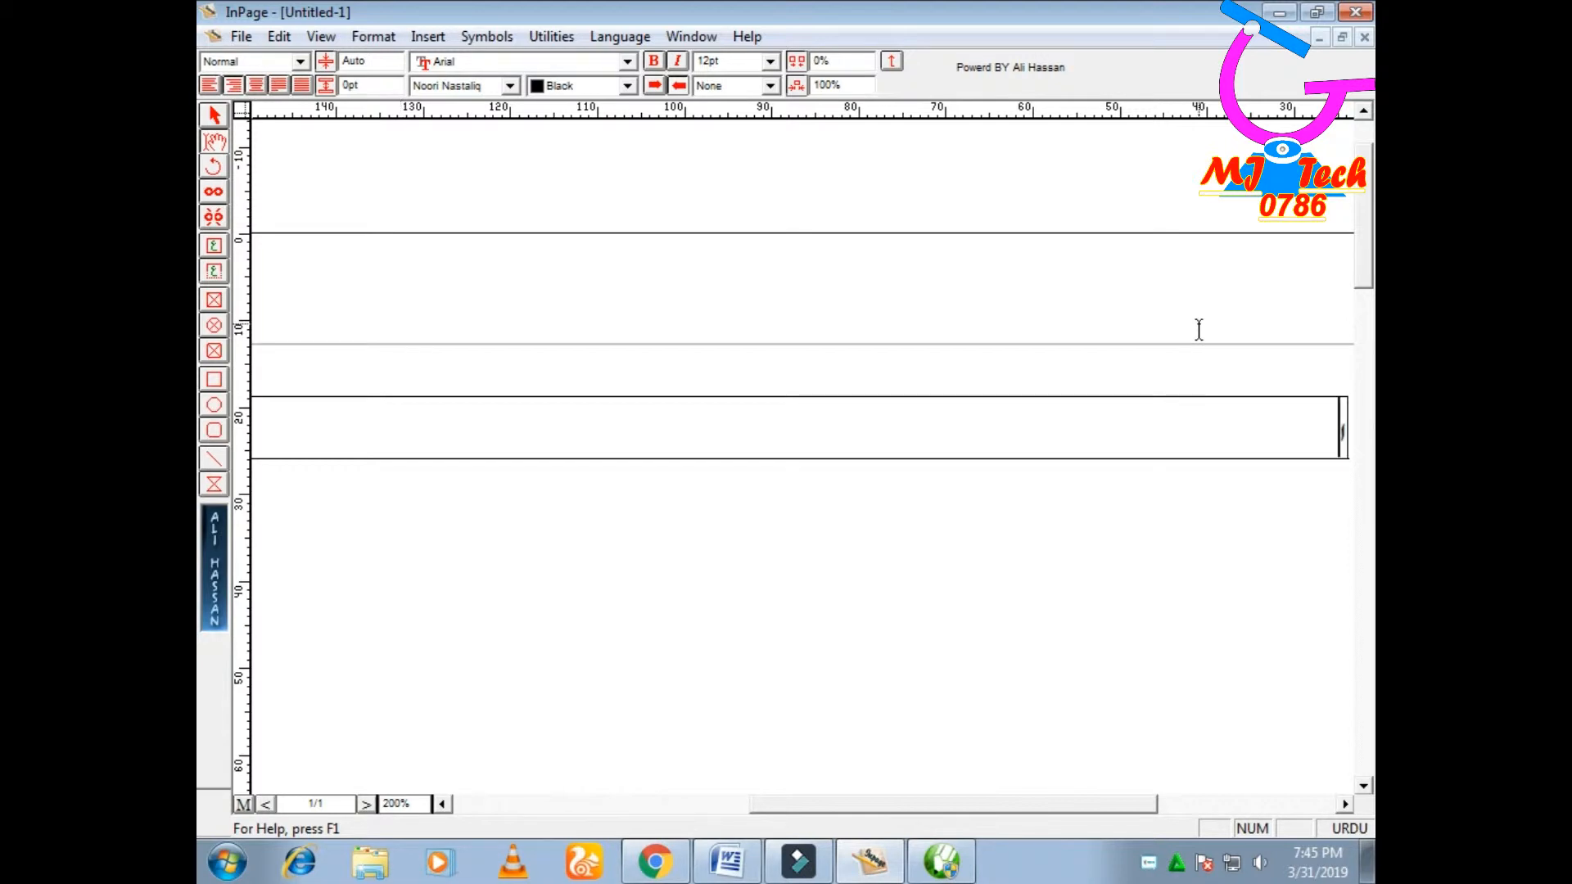
{"action": "type", "text": "اُردوٹاءپنگ"}
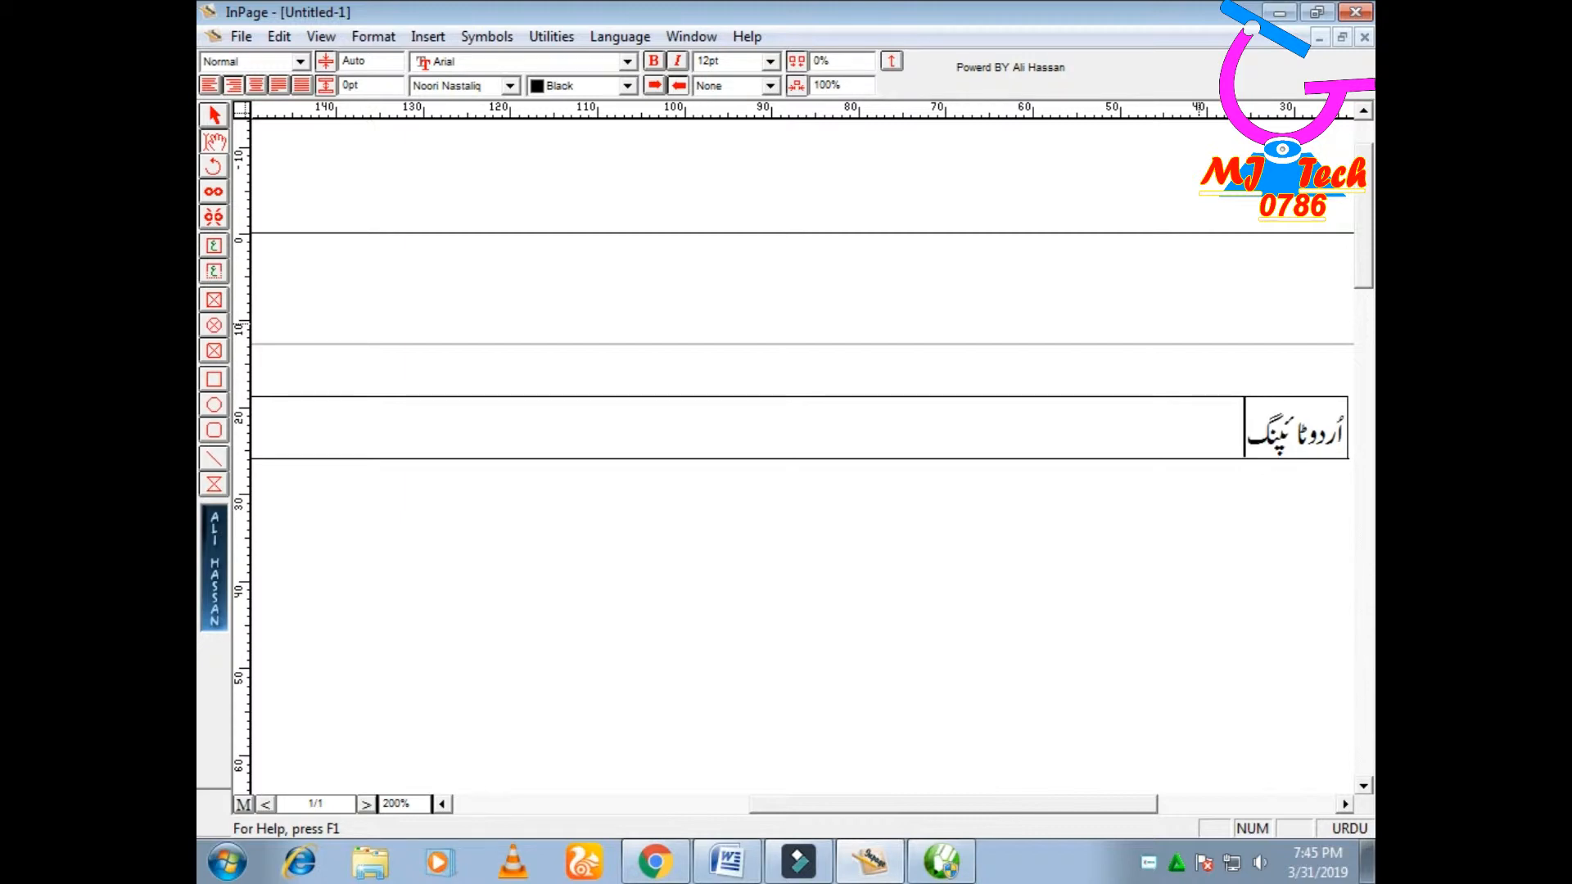
{"action": "type", "text": " کیسے کرتے ہیں؟"}
{"action": "key", "text": "Return"}
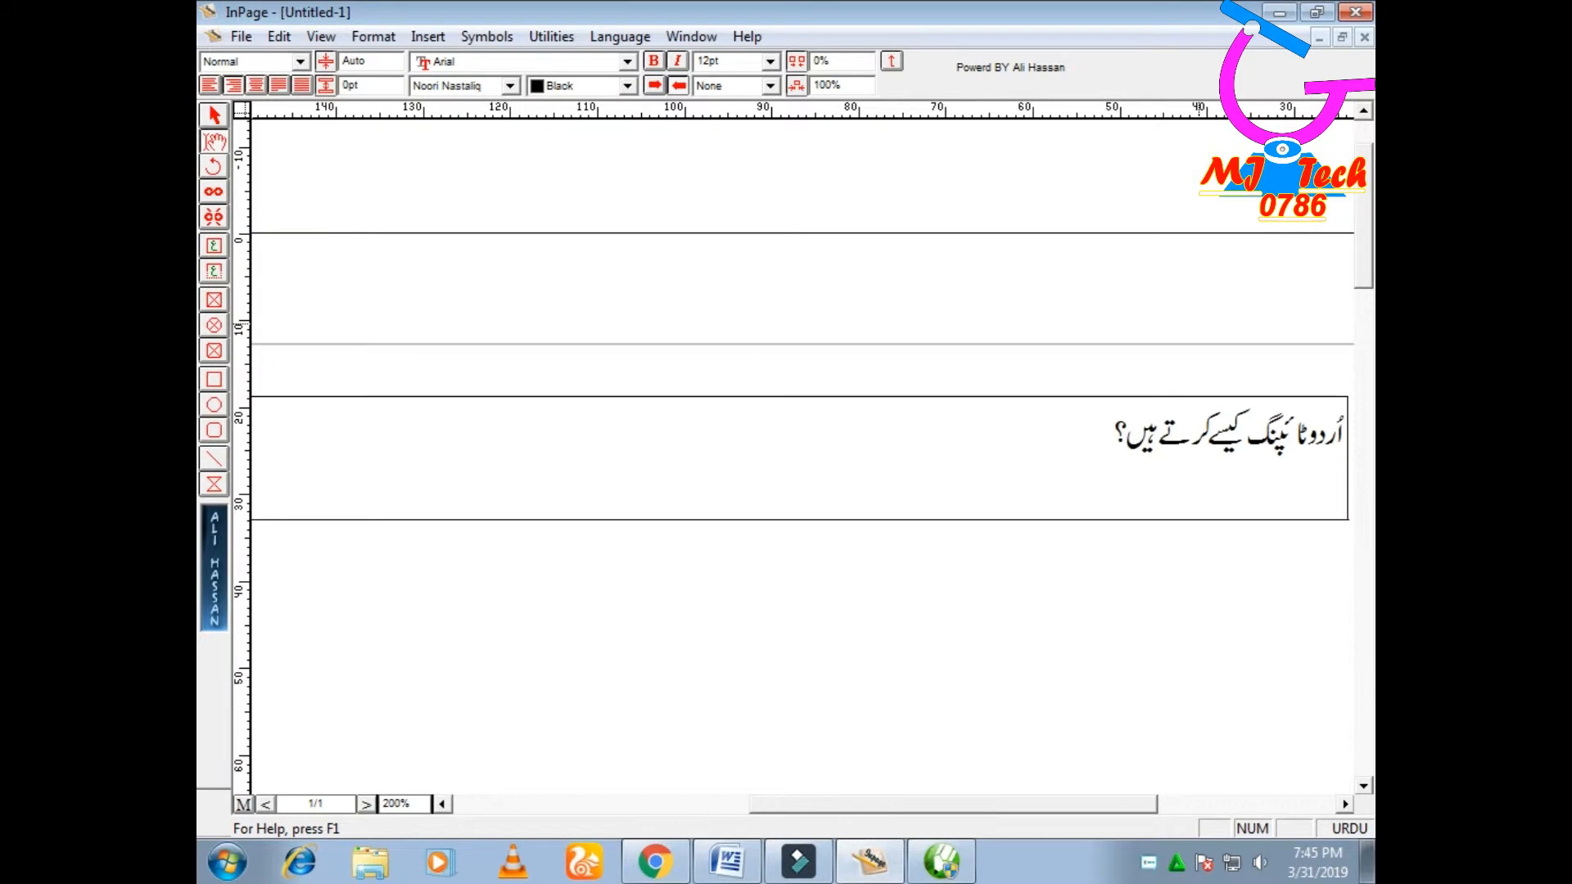
{"action": "type", "text": "دیکھتے ہیں ا"}
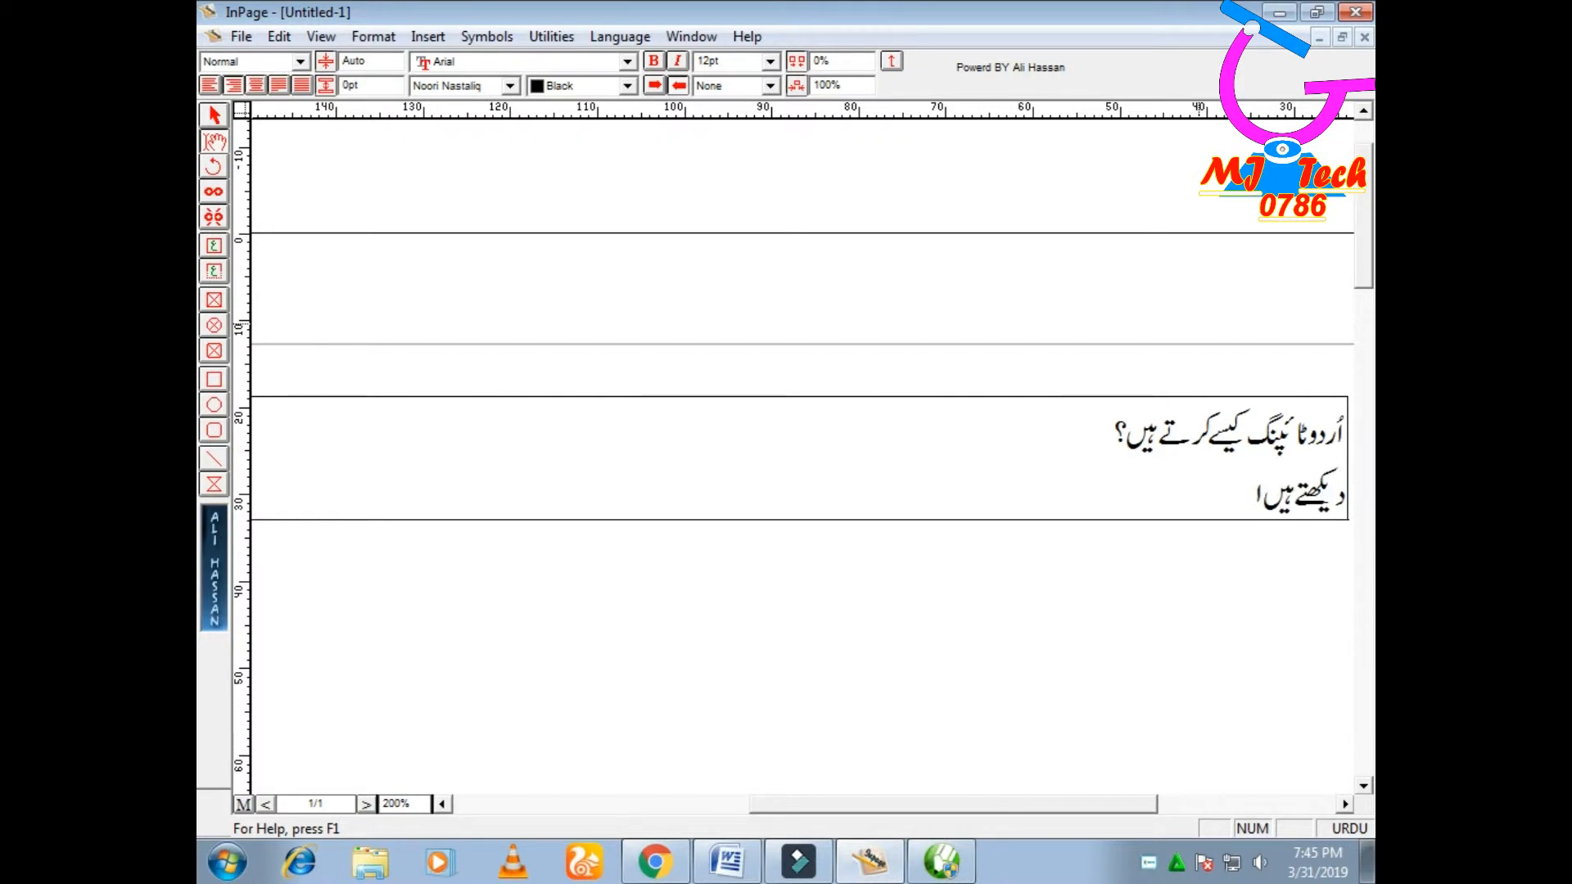
{"action": "type", "text": "س ویڈیو میں۔"}
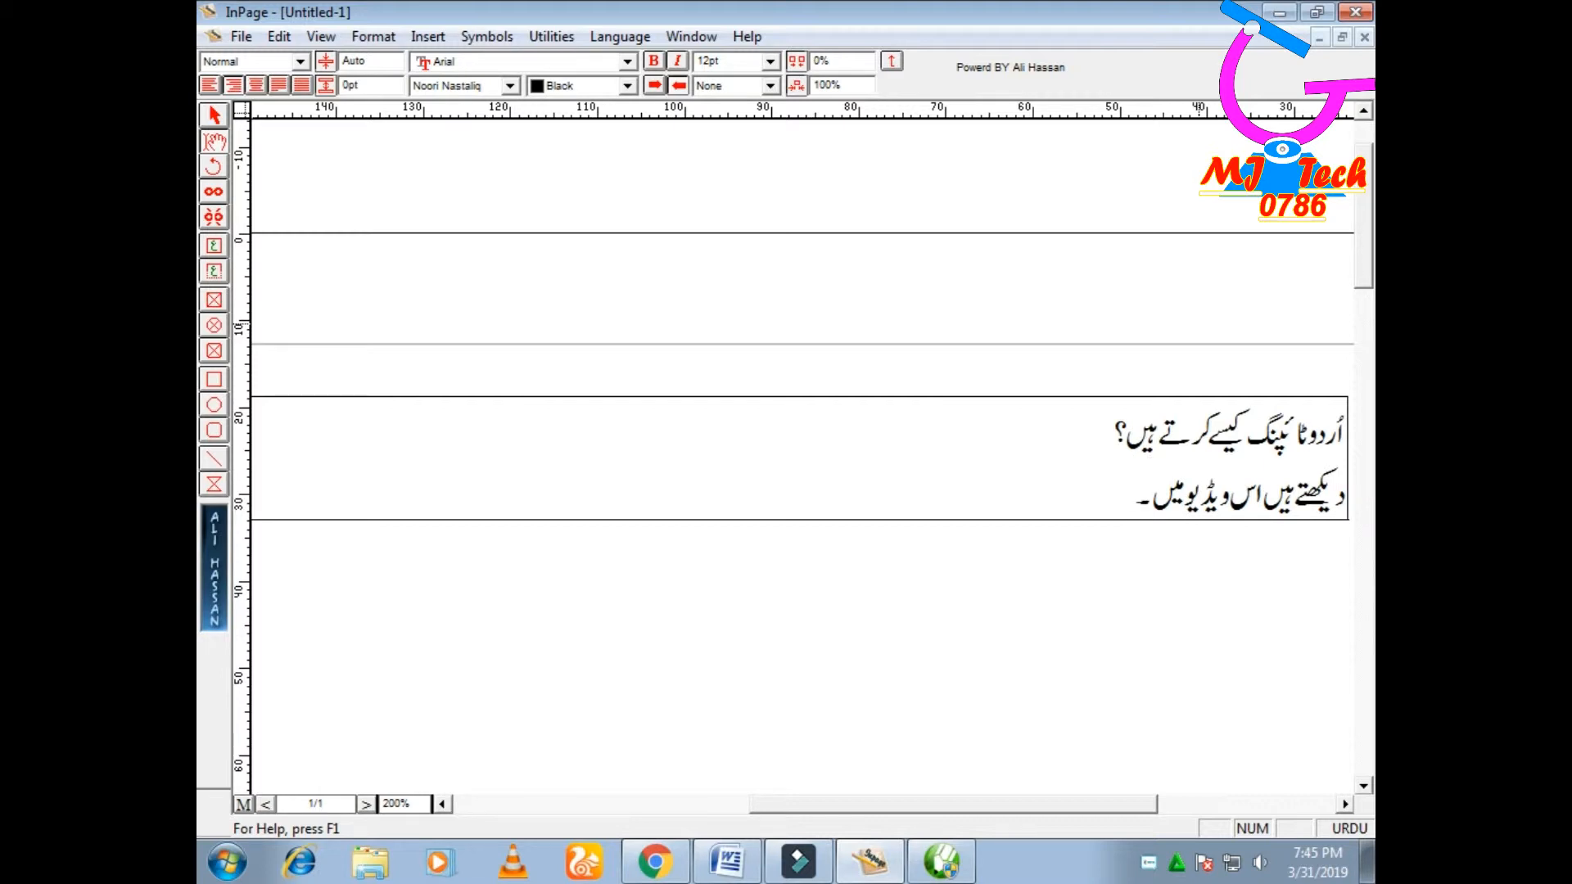
Select all objects on the page and copy the Urdu text box to the clipboard.
{"action": "left_click", "coordinate": [212, 117]}
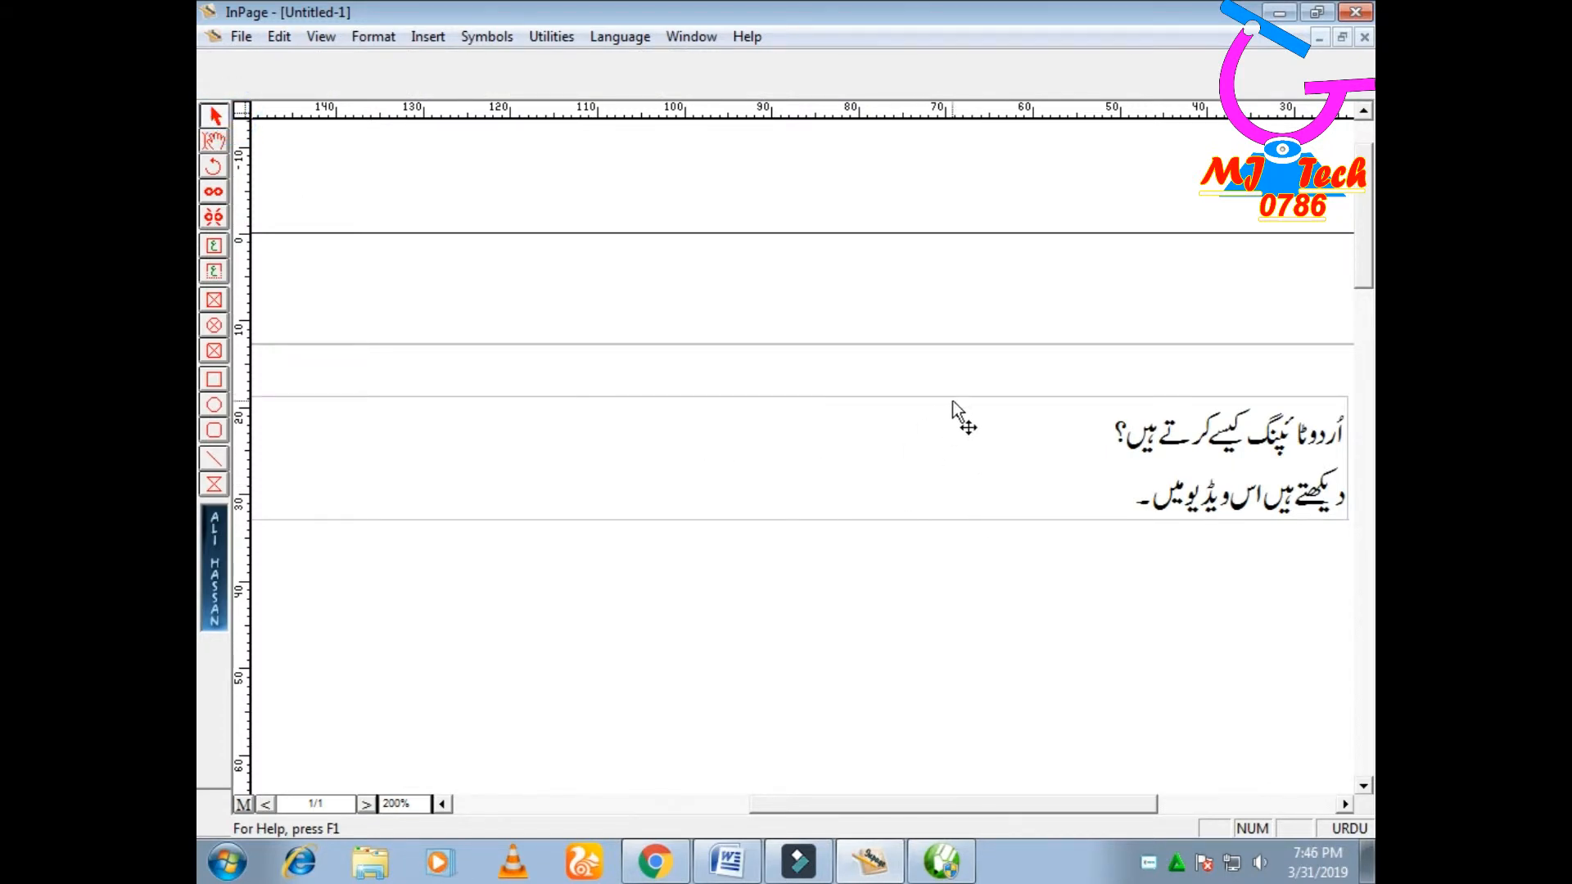
{"action": "left_click", "coordinate": [216, 117]}
{"action": "right_click", "coordinate": [917, 411]}
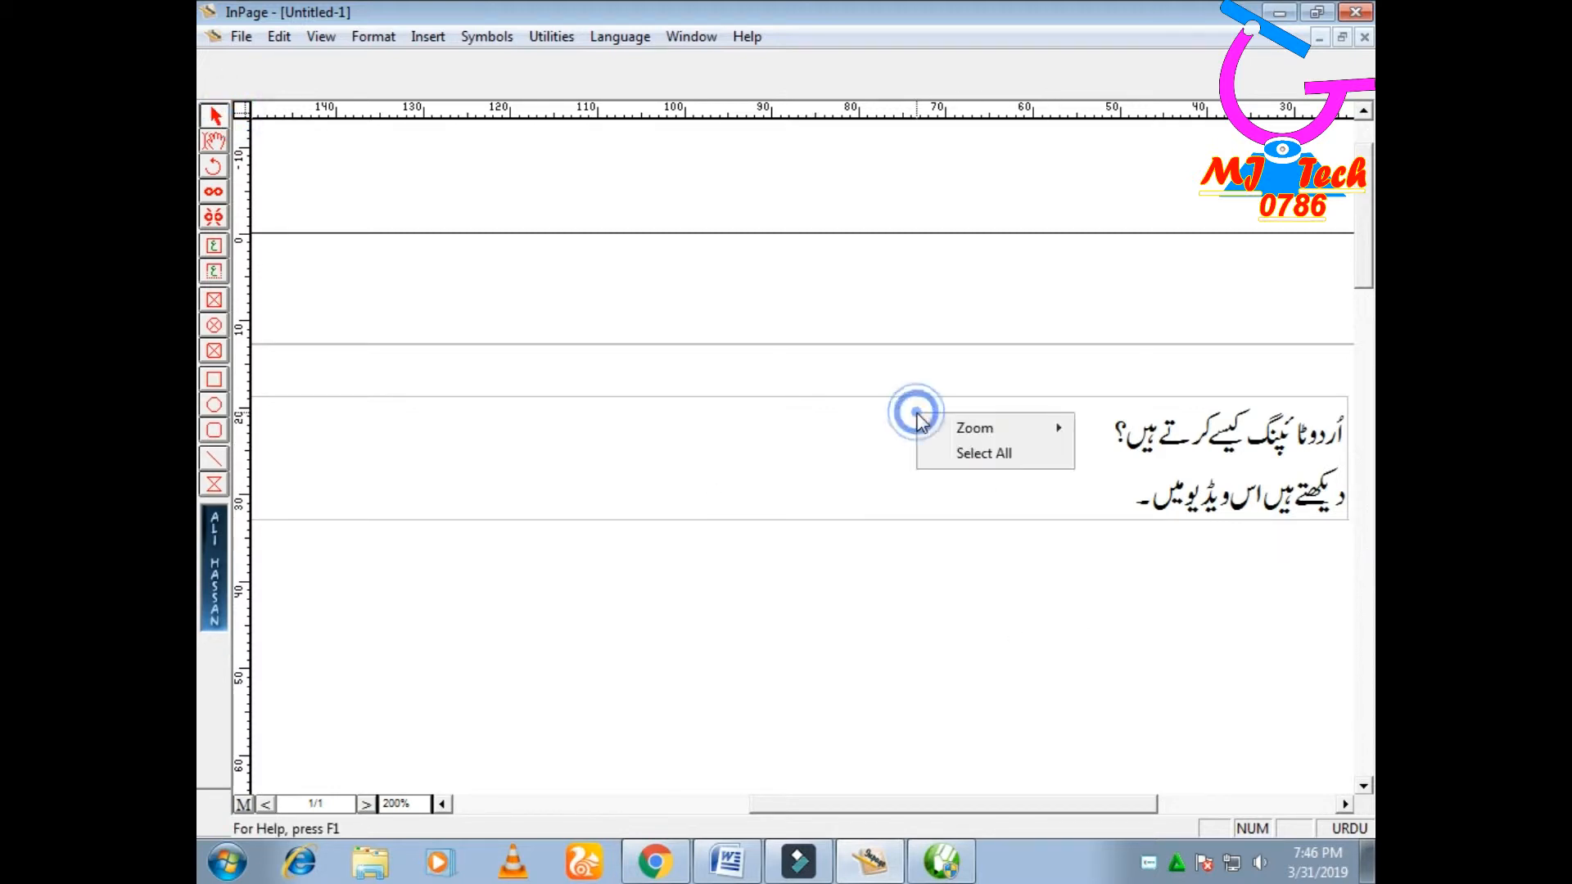
{"action": "left_click", "coordinate": [961, 455]}
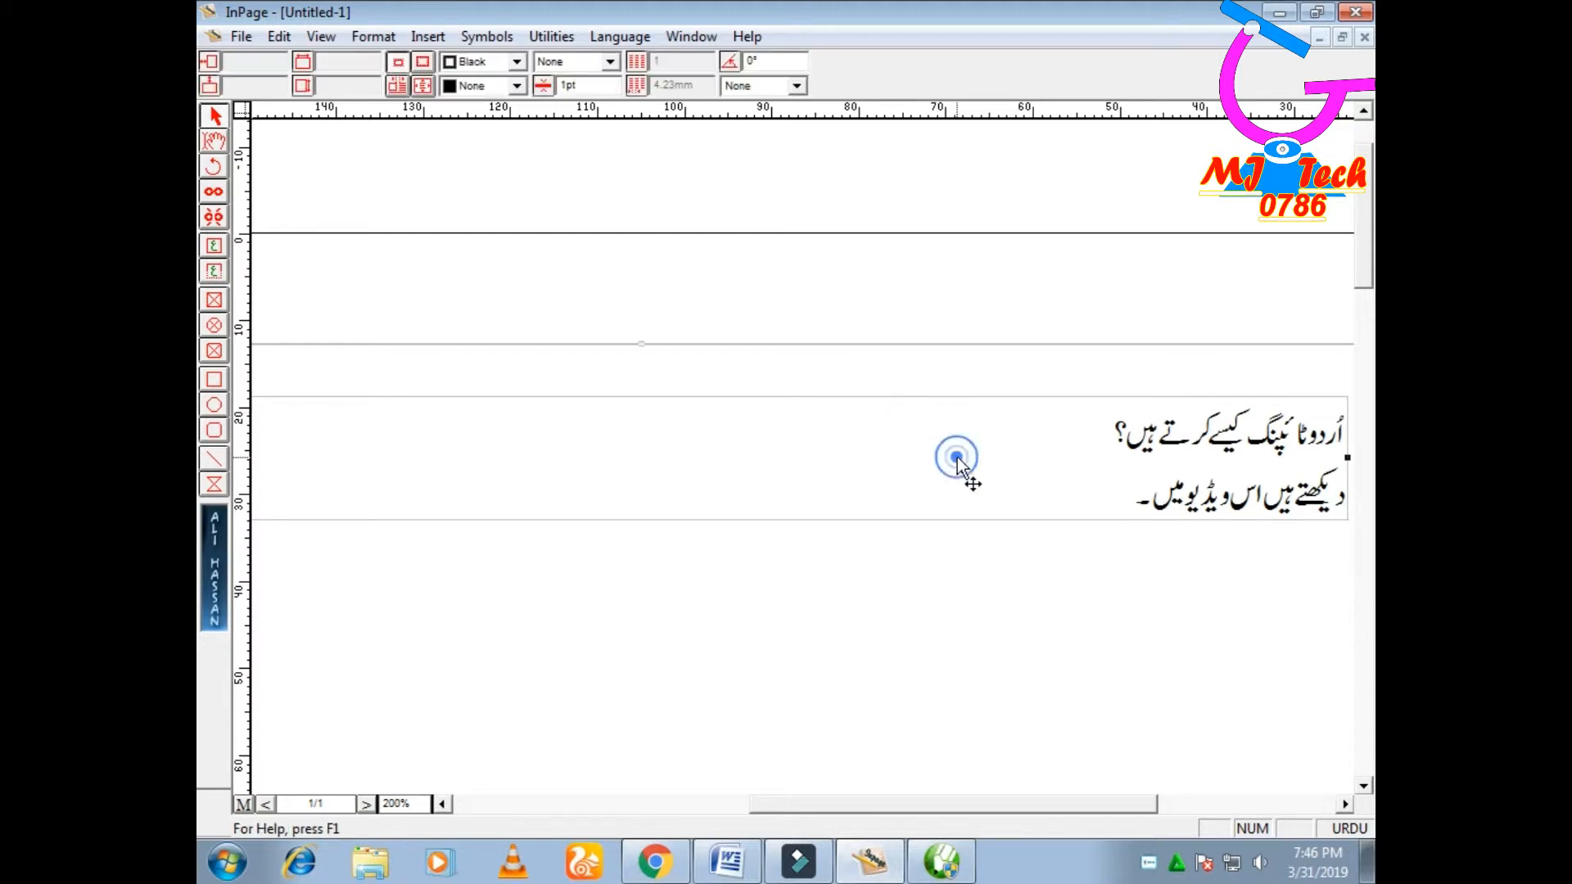
{"action": "right_click", "coordinate": [599, 425]}
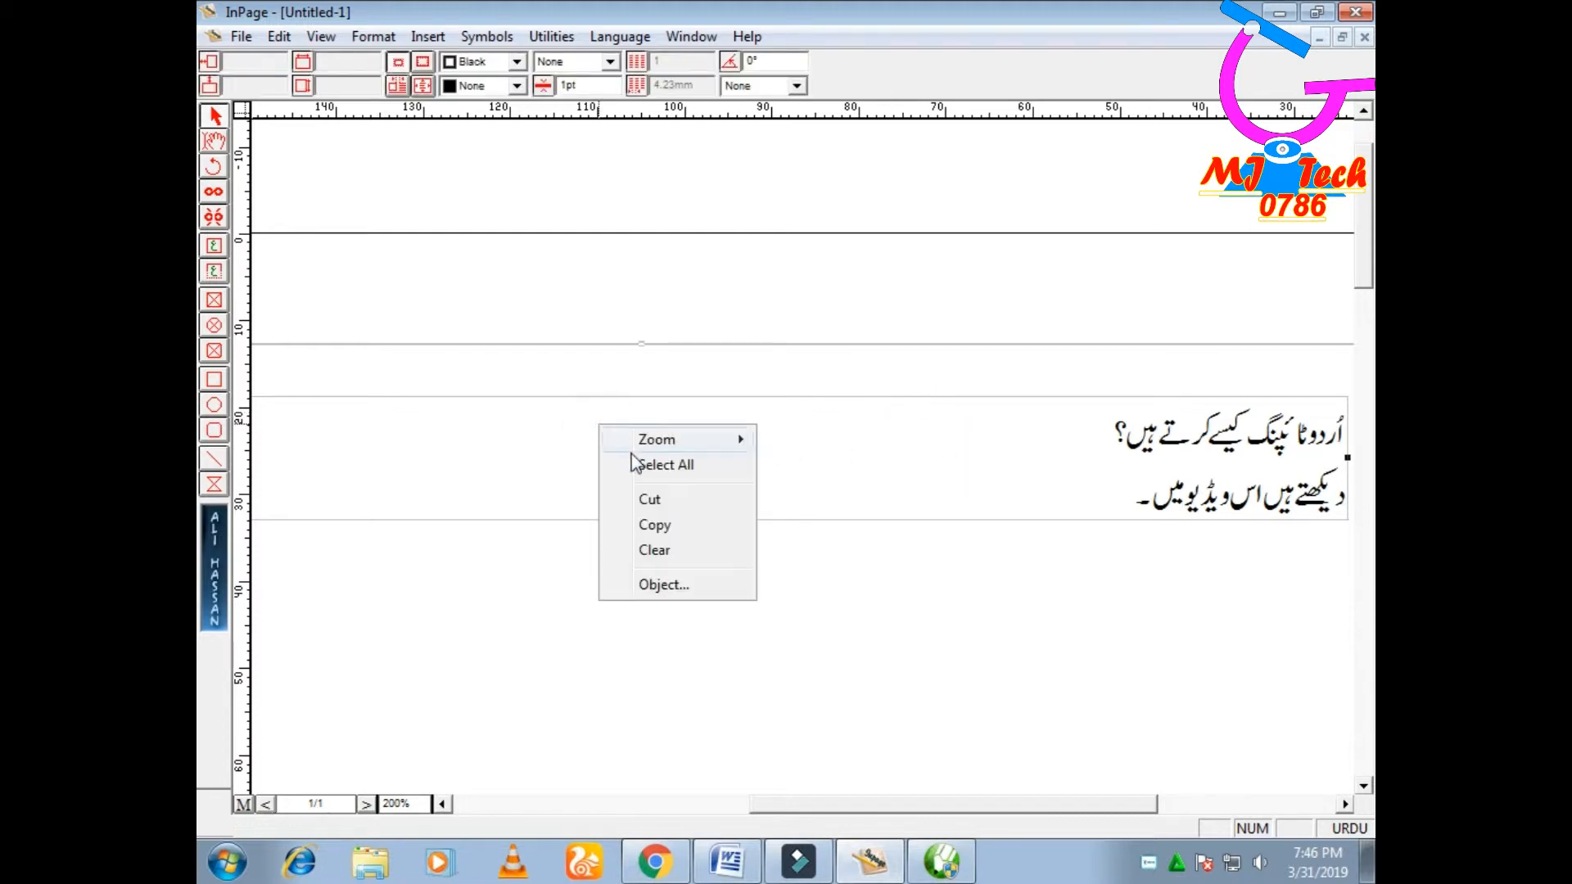
{"action": "left_click", "coordinate": [695, 531]}
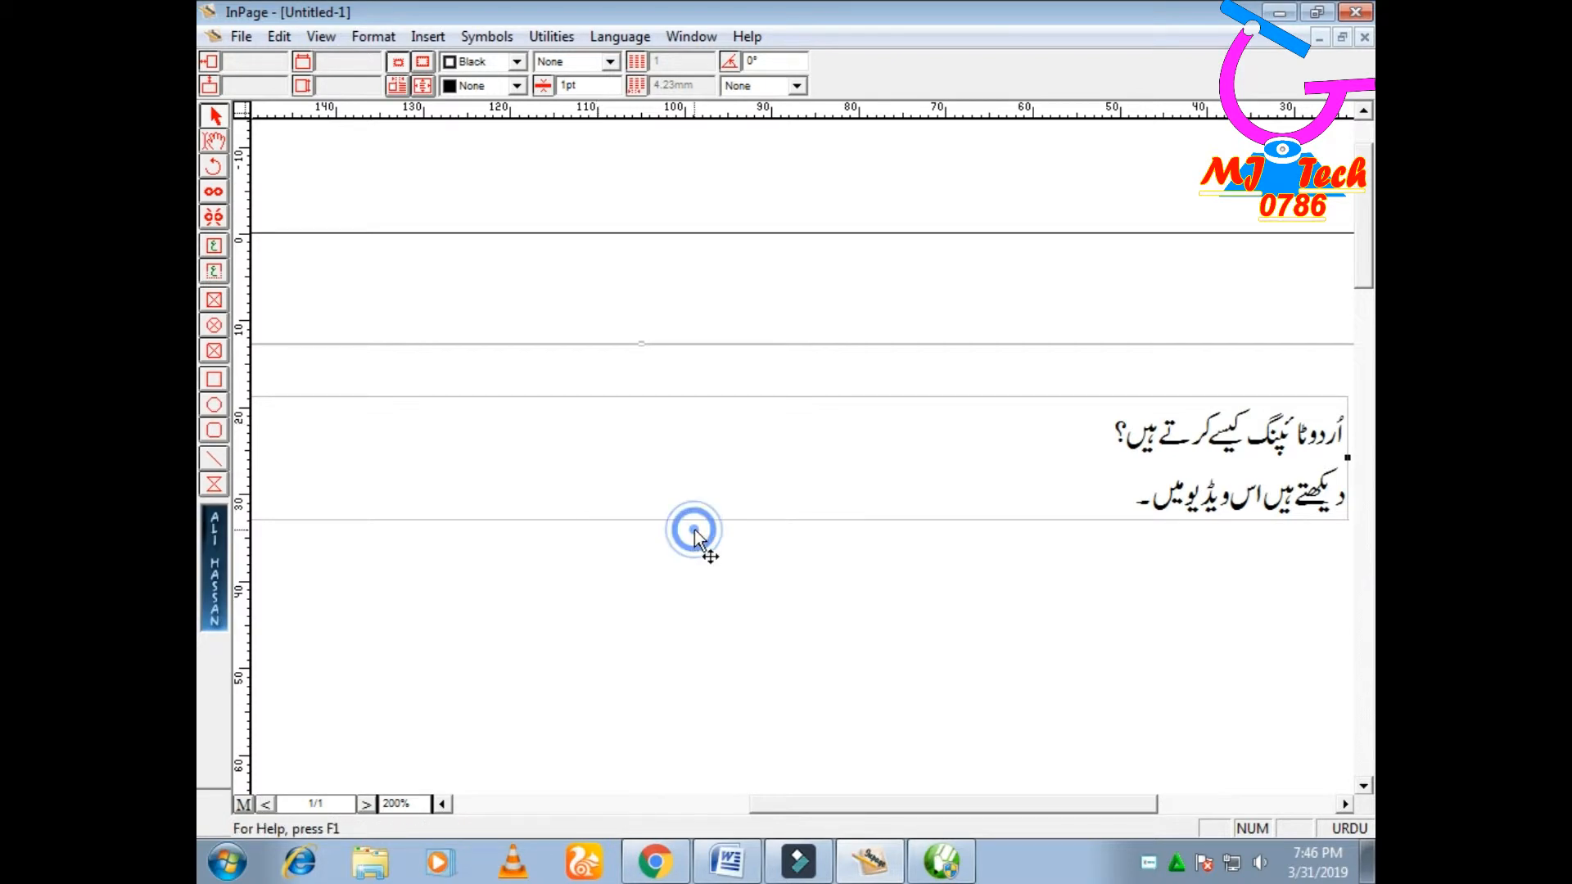
Switch to CorelDRAW and paste the copied Urdu text into the blank Letter page.
{"action": "left_click", "coordinate": [946, 864]}
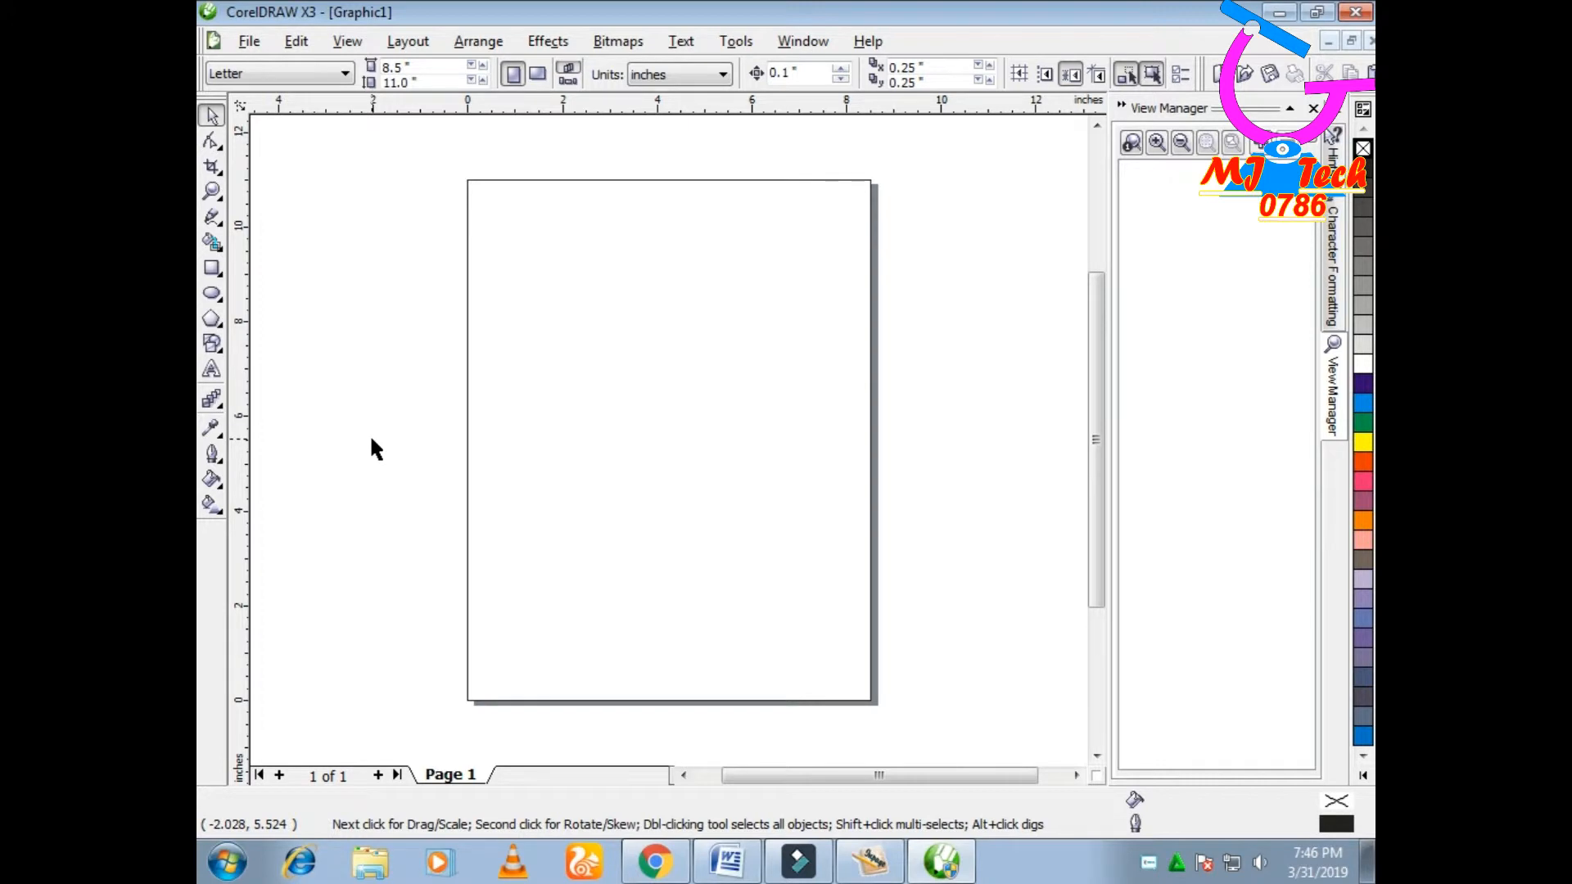
{"action": "right_click", "coordinate": [378, 316]}
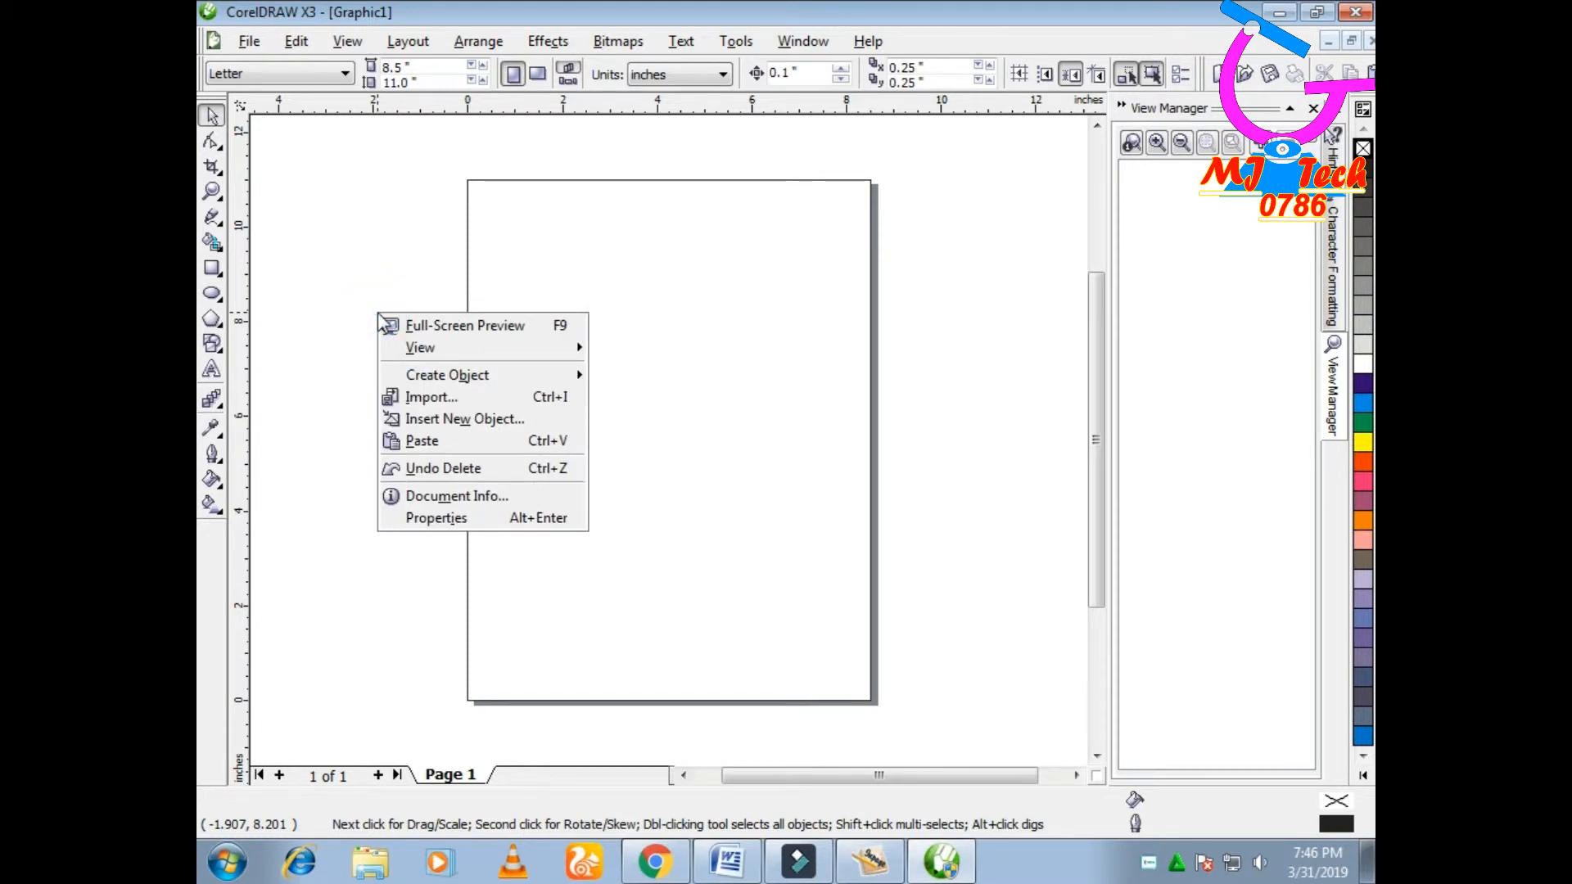
{"action": "left_click", "coordinate": [427, 442]}
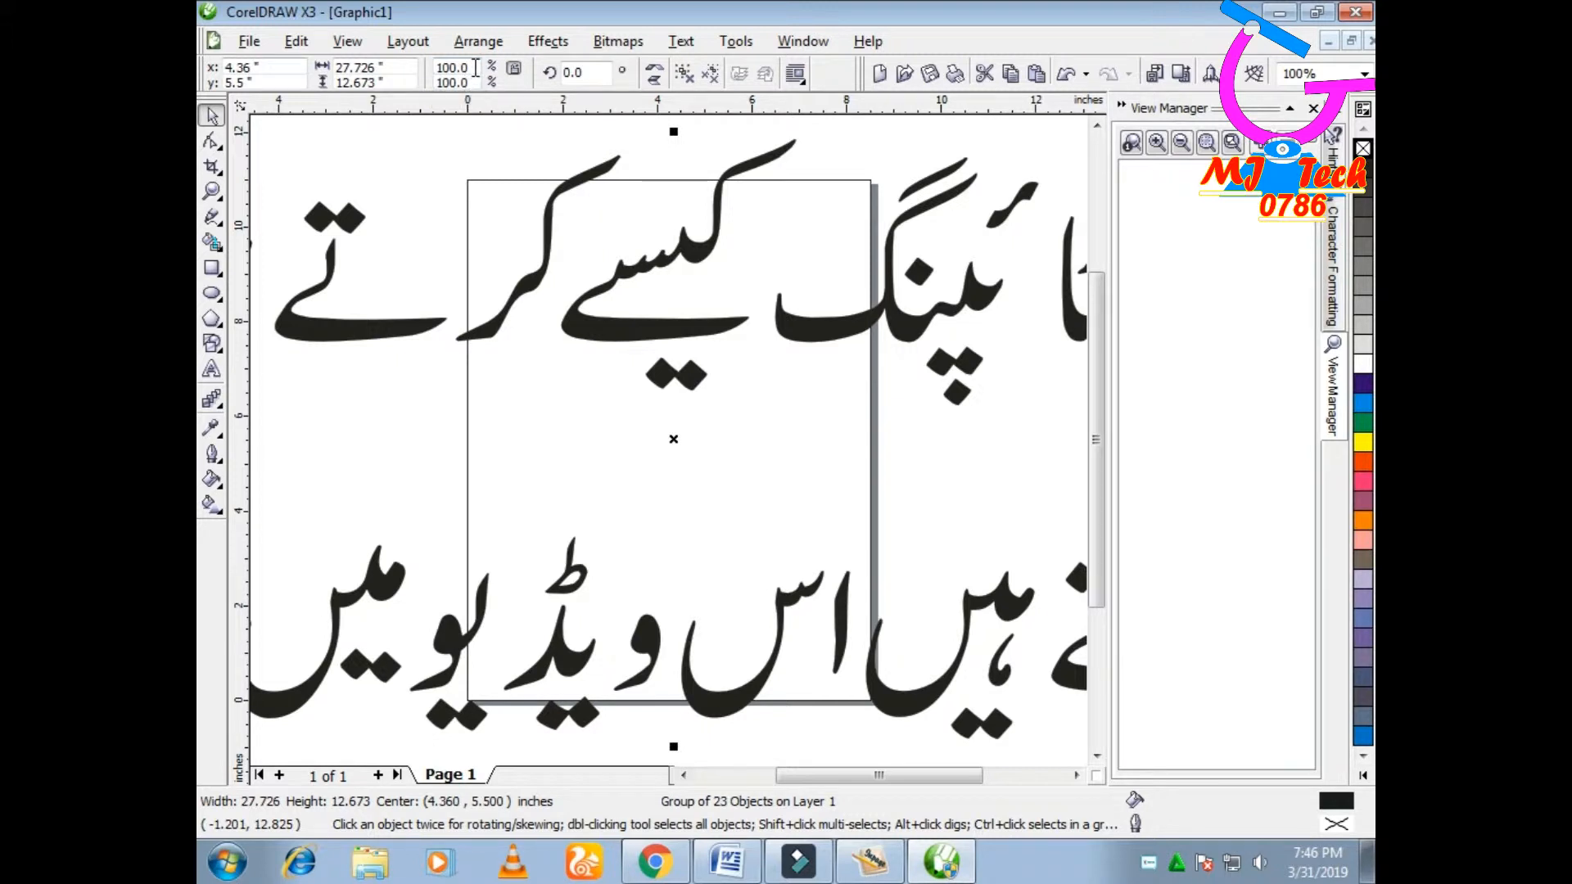
Scale the pasted Urdu text group to 5%, and enlarge it proportionally to about 4.63 by 2.12 inches.
{"action": "key", "text": "BackSpace"}
{"action": "key", "text": "BackSpace"}
{"action": "key", "text": "BackSpace"}
{"action": "key", "text": "BackSpace"}
{"action": "key", "text": "BackSpace"}
{"action": "type", "text": "5"}
{"action": "key", "text": "Tab"}
{"action": "type", "text": "5"}
{"action": "key", "text": "Return"}
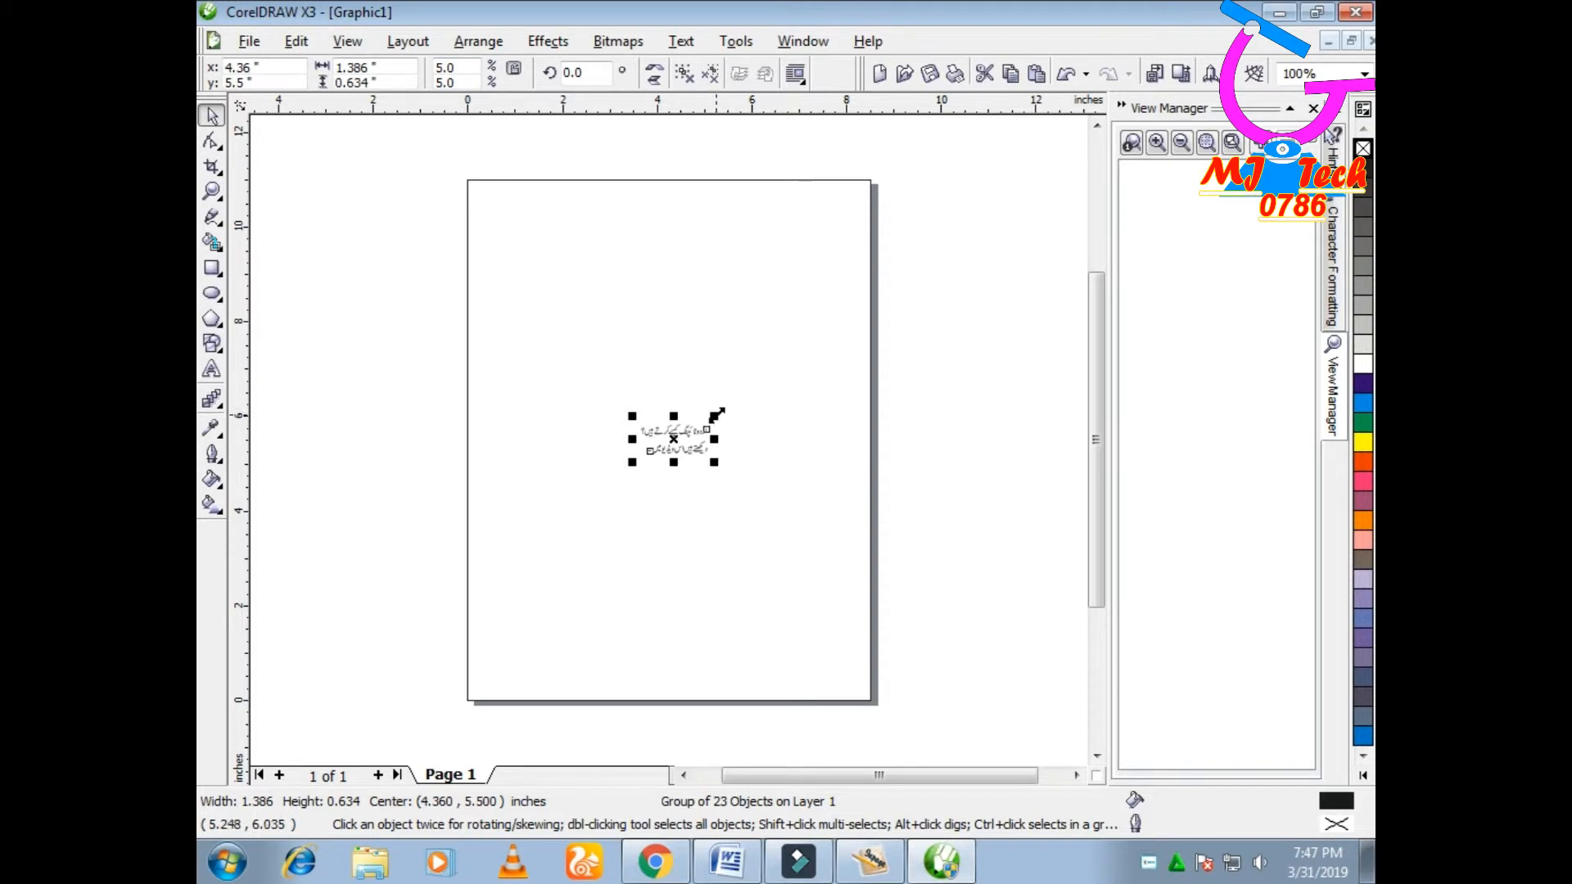
{"action": "left_click_drag", "start_coordinate": [716, 415], "coordinate": [881, 341]}
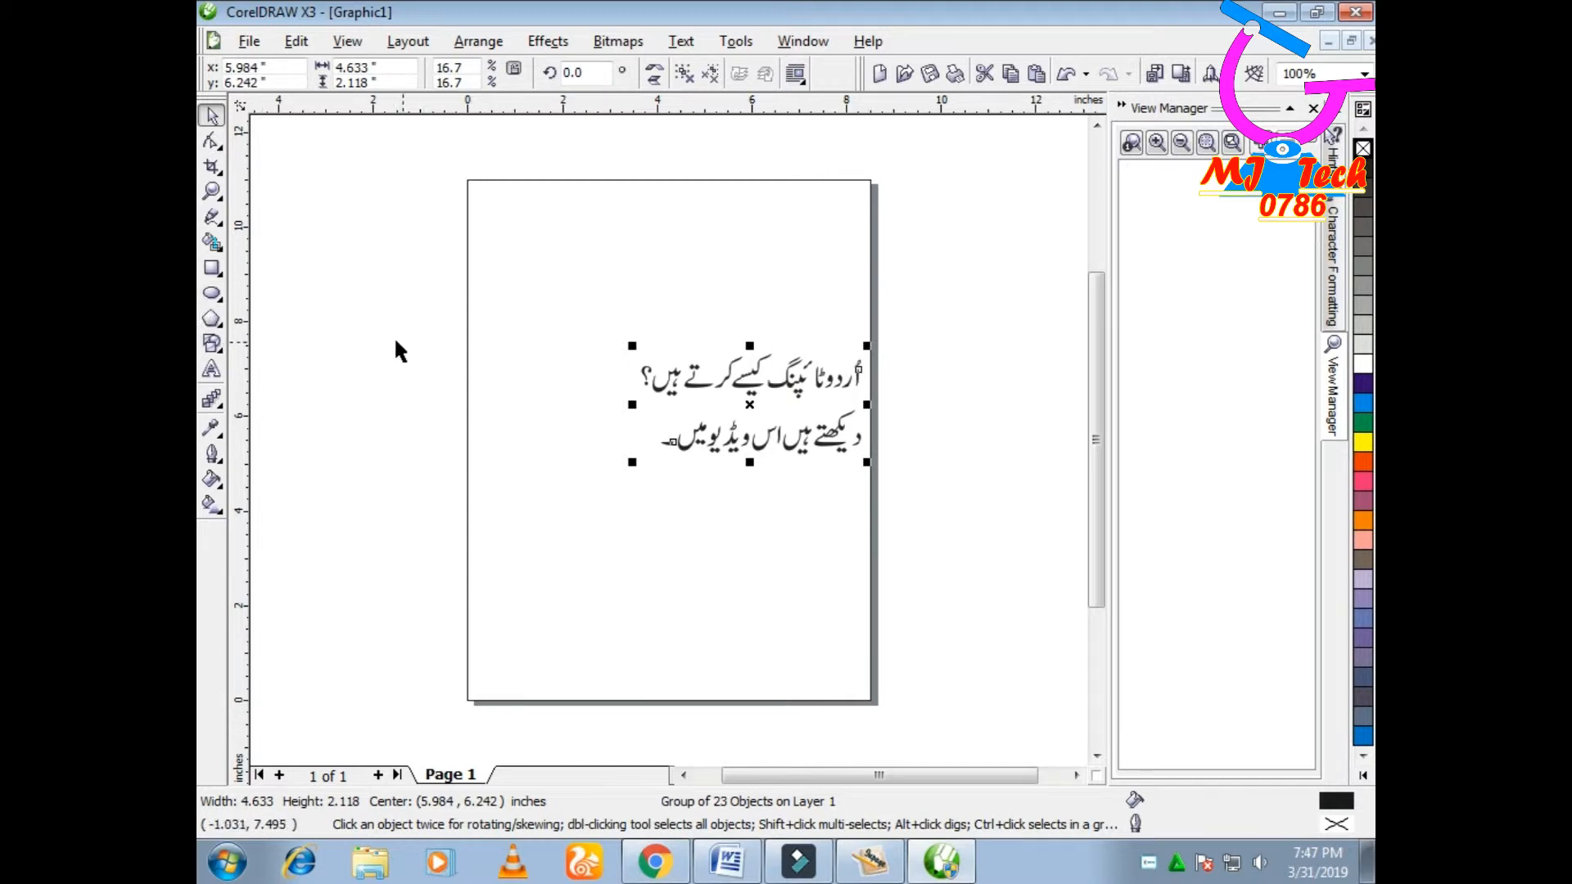
Draw a rectangle above the Urdu text and set its size to 5.75 inches wide by 4 inches high.
{"action": "left_click", "coordinate": [212, 271]}
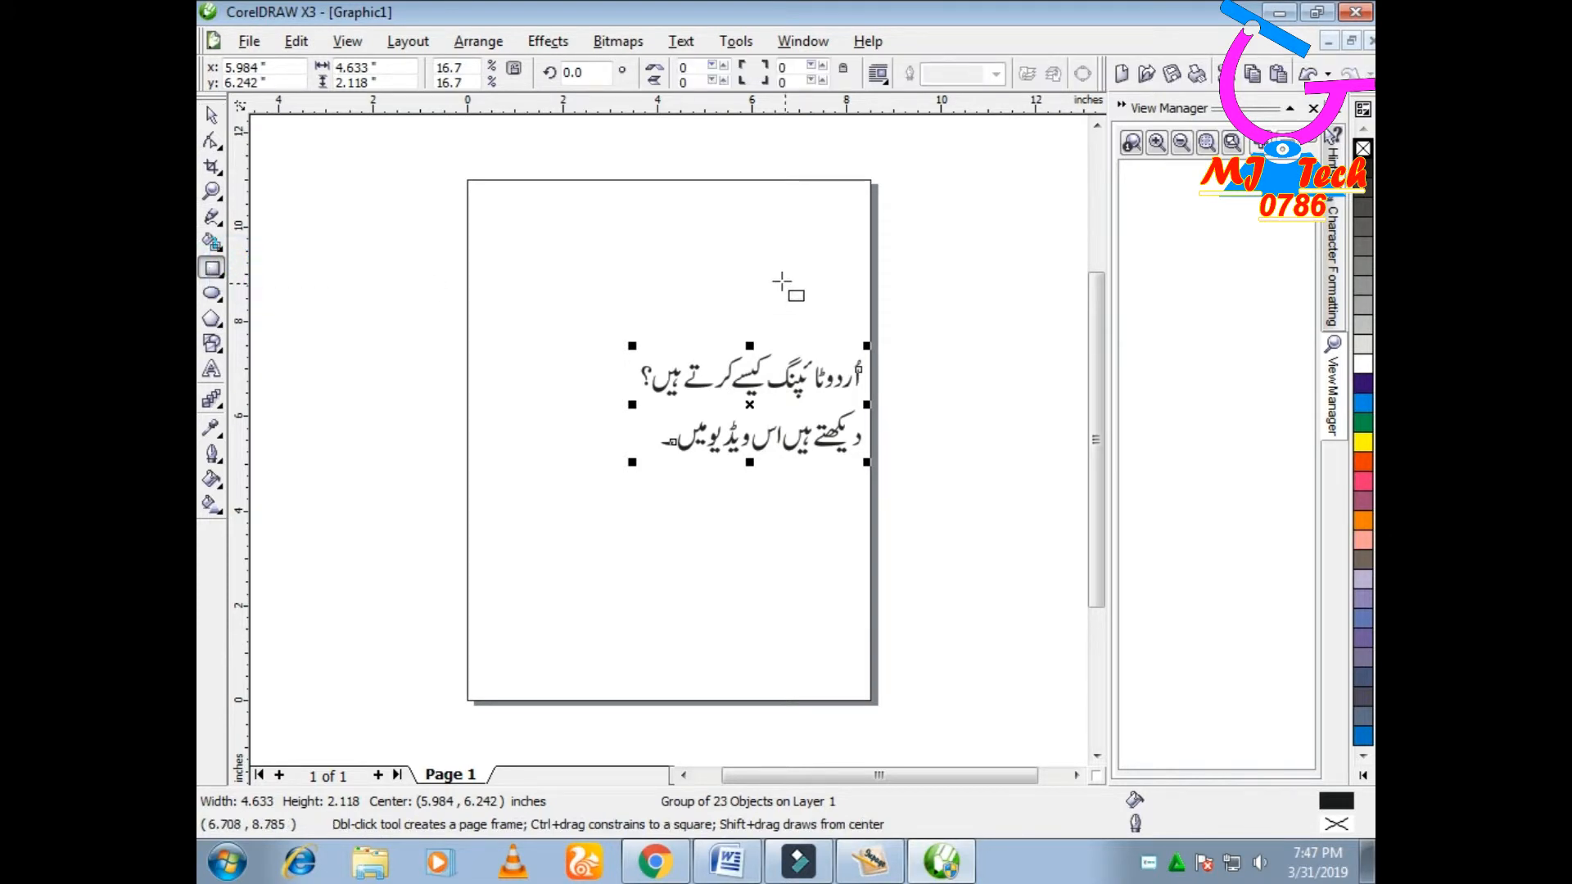
{"action": "mouse_move", "coordinate": [525, 208]}
{"action": "left_mouse_down"}
{"action": "mouse_move", "coordinate": [580, 245]}
{"action": "mouse_move", "coordinate": [765, 293]}
{"action": "left_mouse_up"}
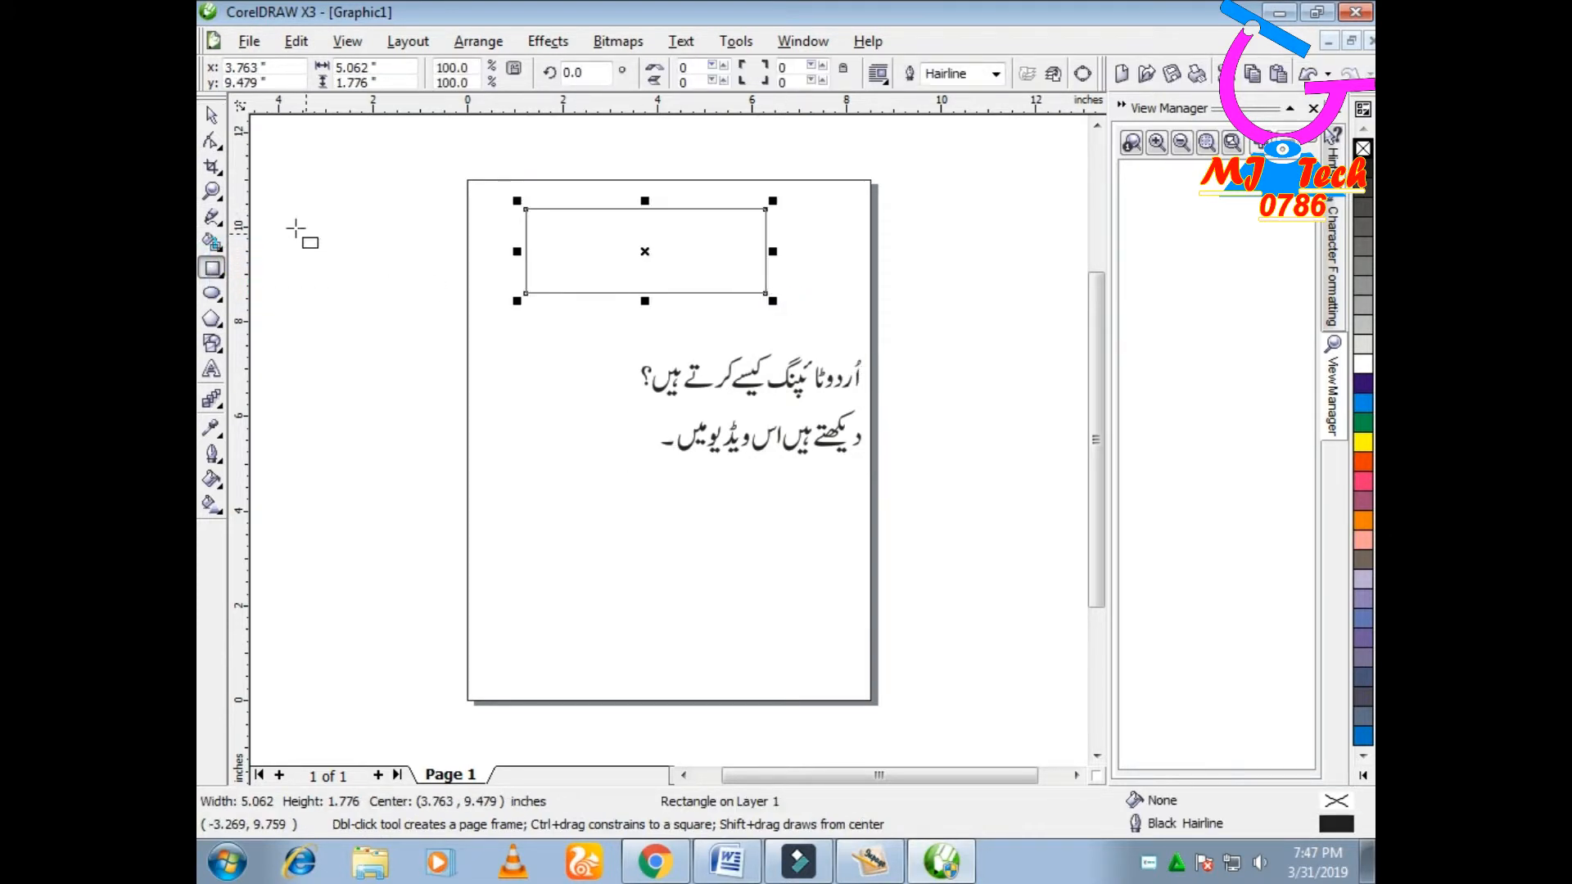
{"action": "left_click", "coordinate": [407, 68]}
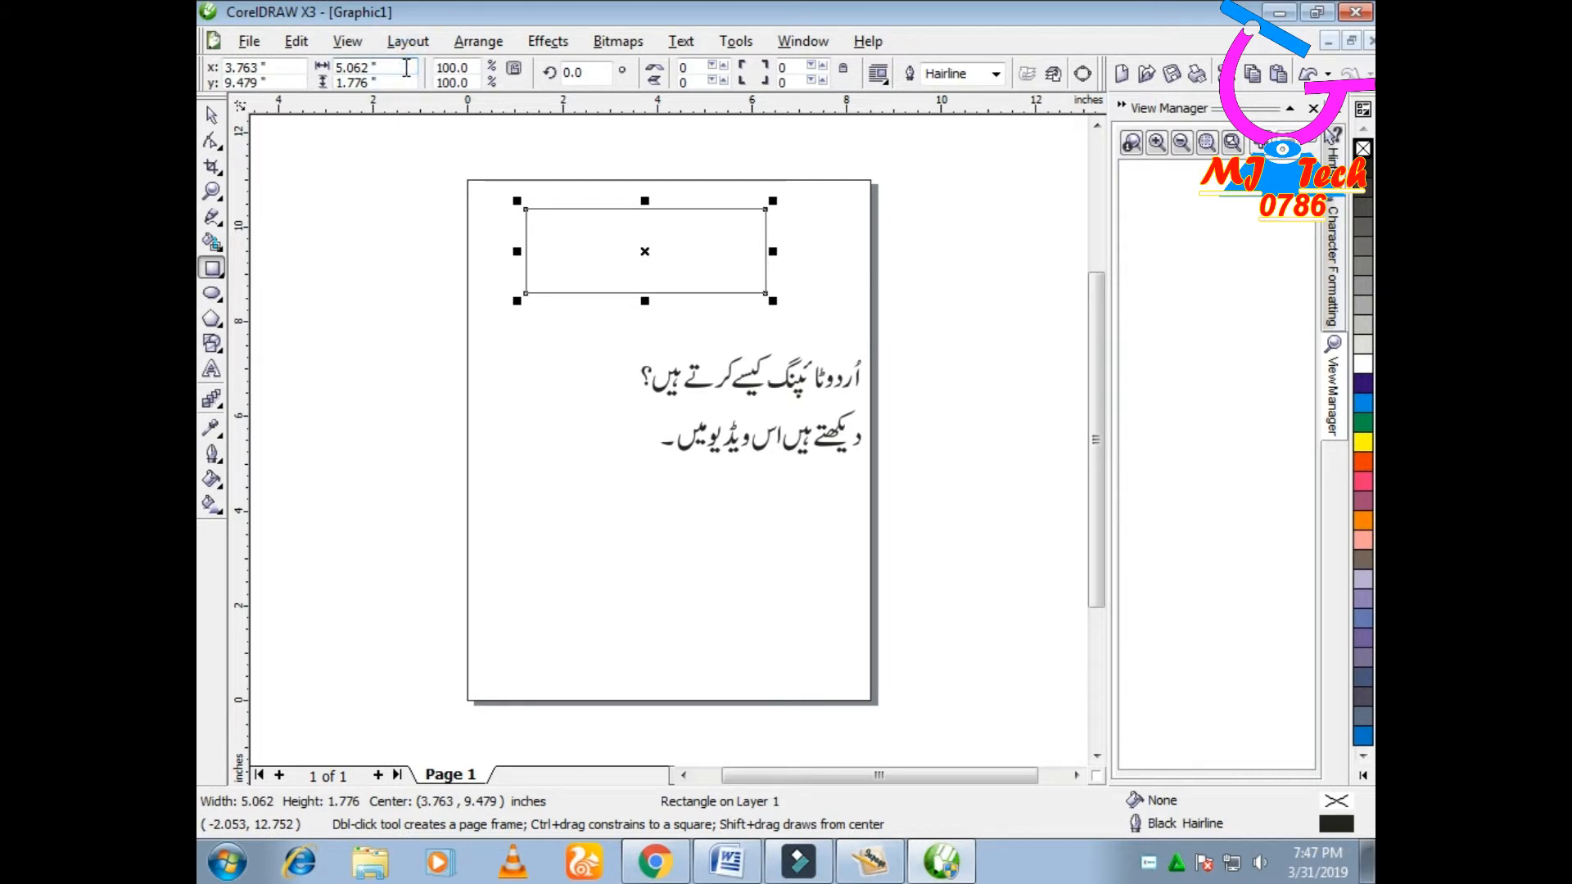
{"action": "key", "text": "BackSpace"}
{"action": "key", "text": "BackSpace"}
{"action": "key", "text": "BackSpace"}
{"action": "type", "text": "75"}
{"action": "key", "text": "Tab"}
{"action": "type", "text": "4"}
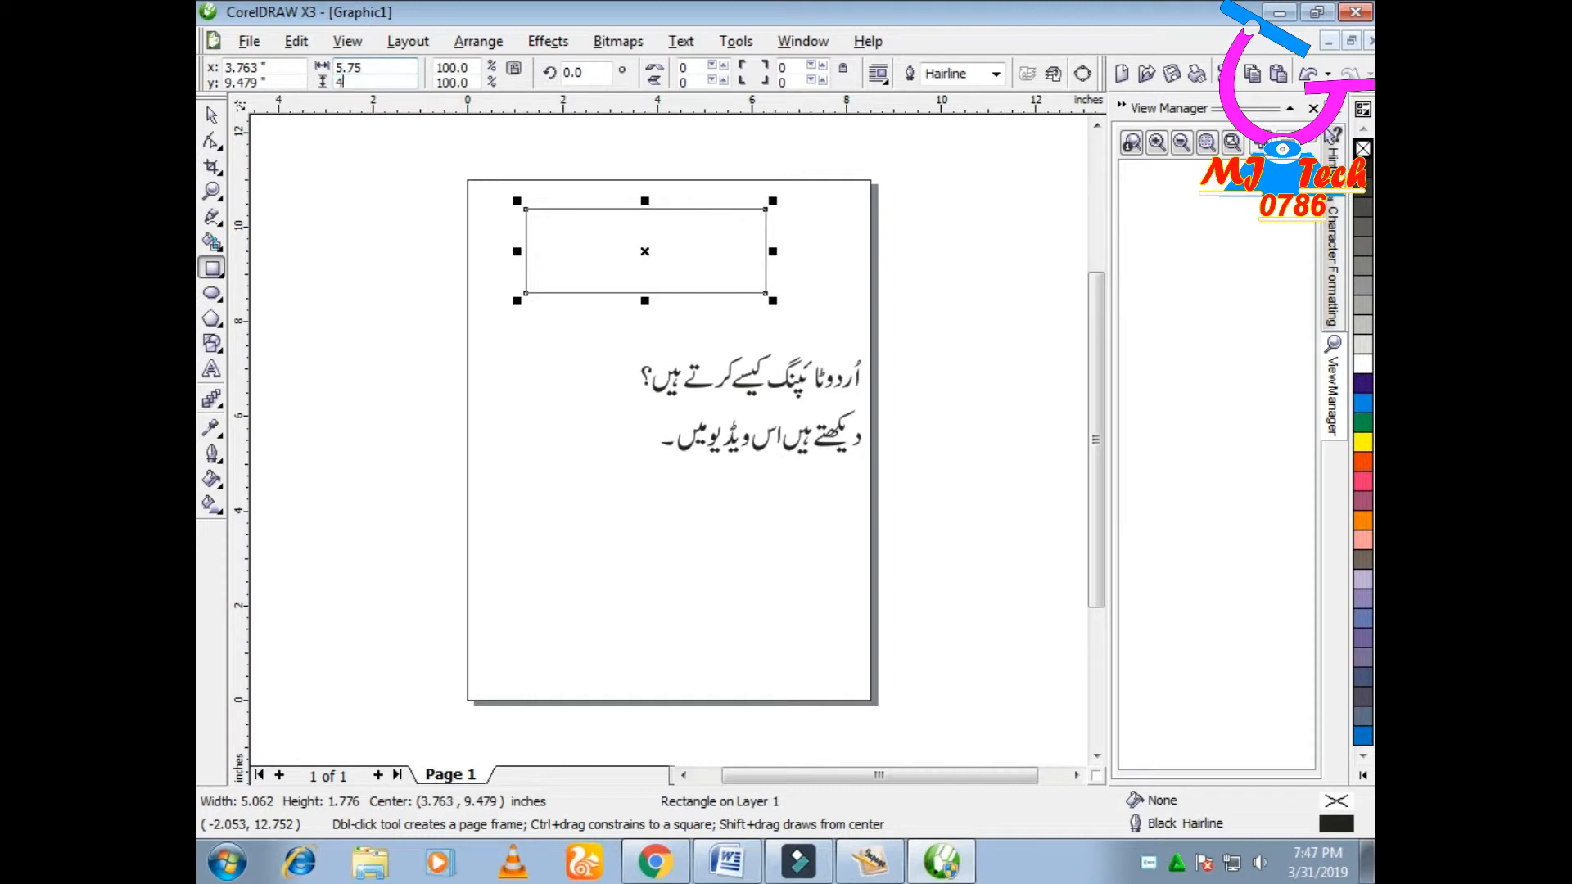
{"action": "key", "text": "Return"}
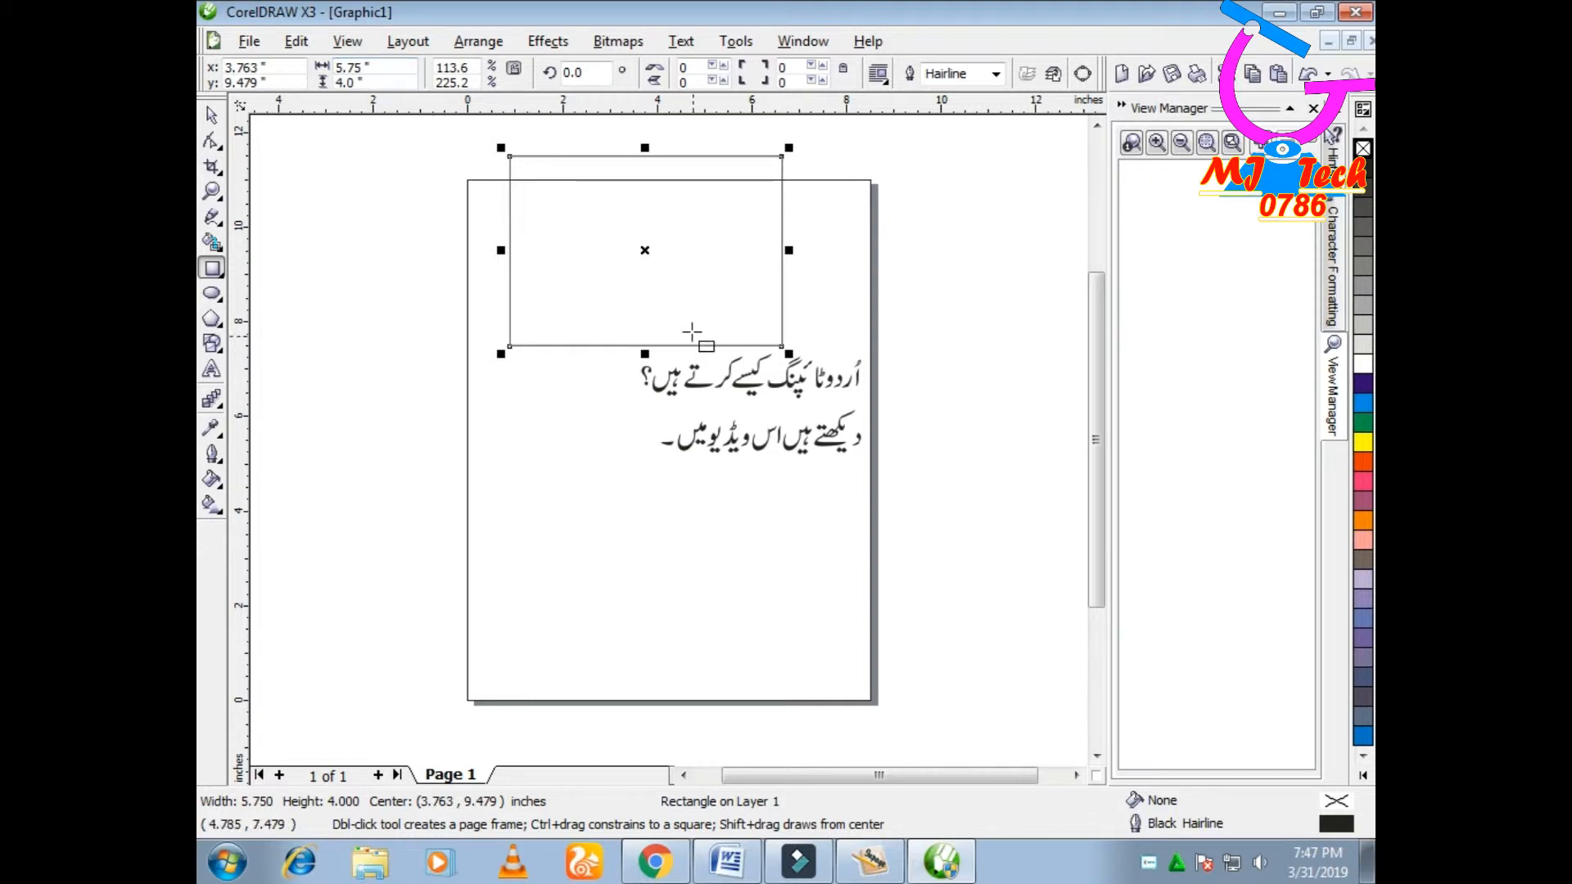
Move the rectangle over the Urdu text and make it a yellow-filled background behind the text.
{"action": "left_click", "coordinate": [210, 116]}
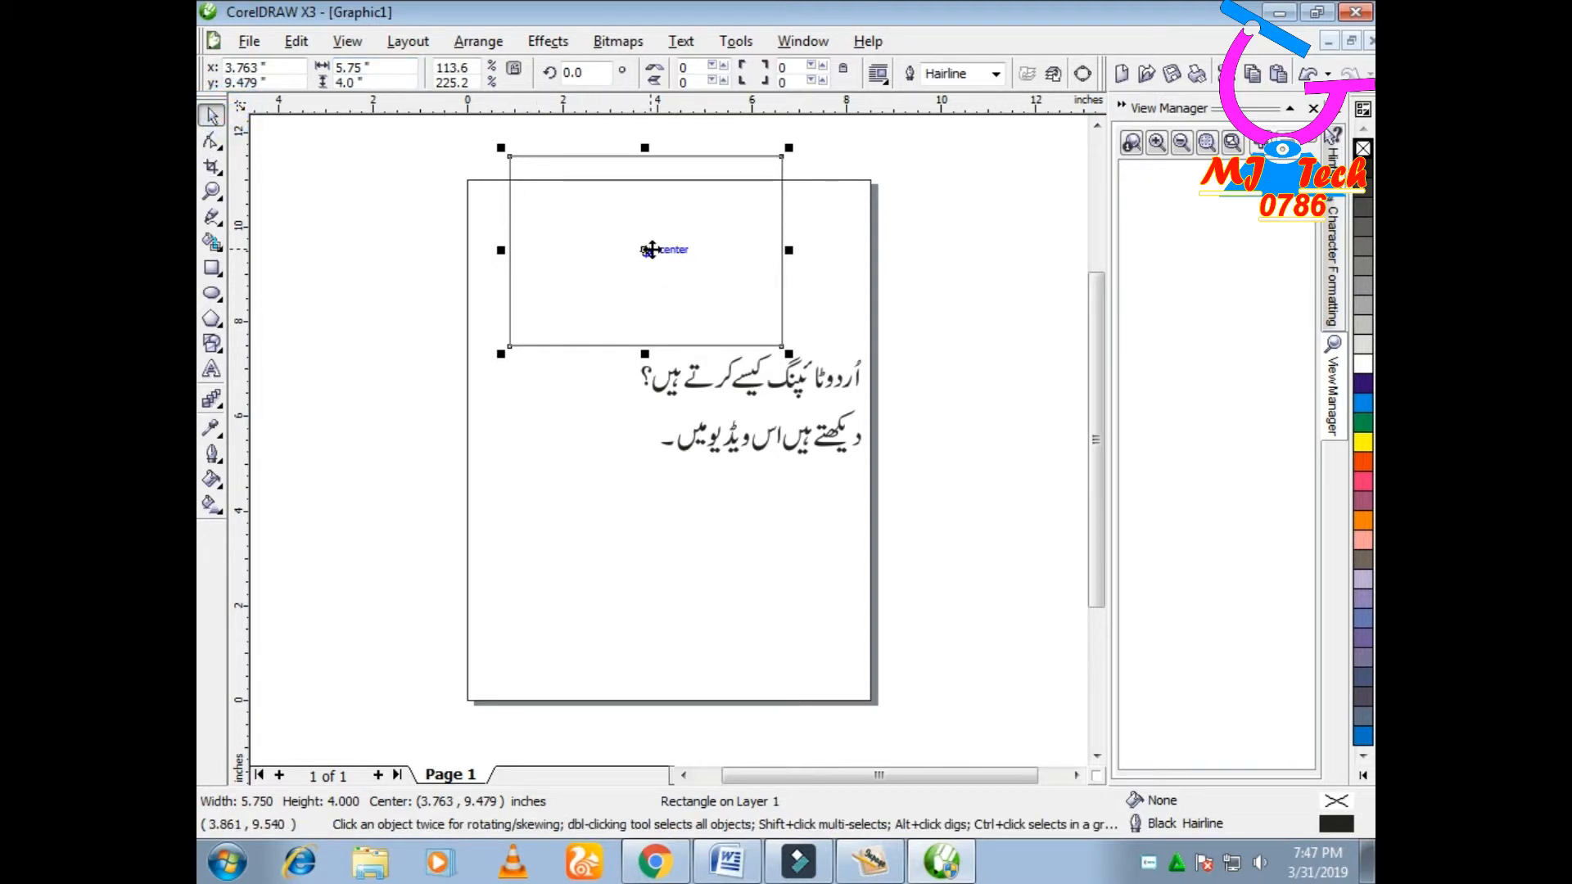
{"action": "left_click_drag", "start_coordinate": [646, 249], "coordinate": [752, 463]}
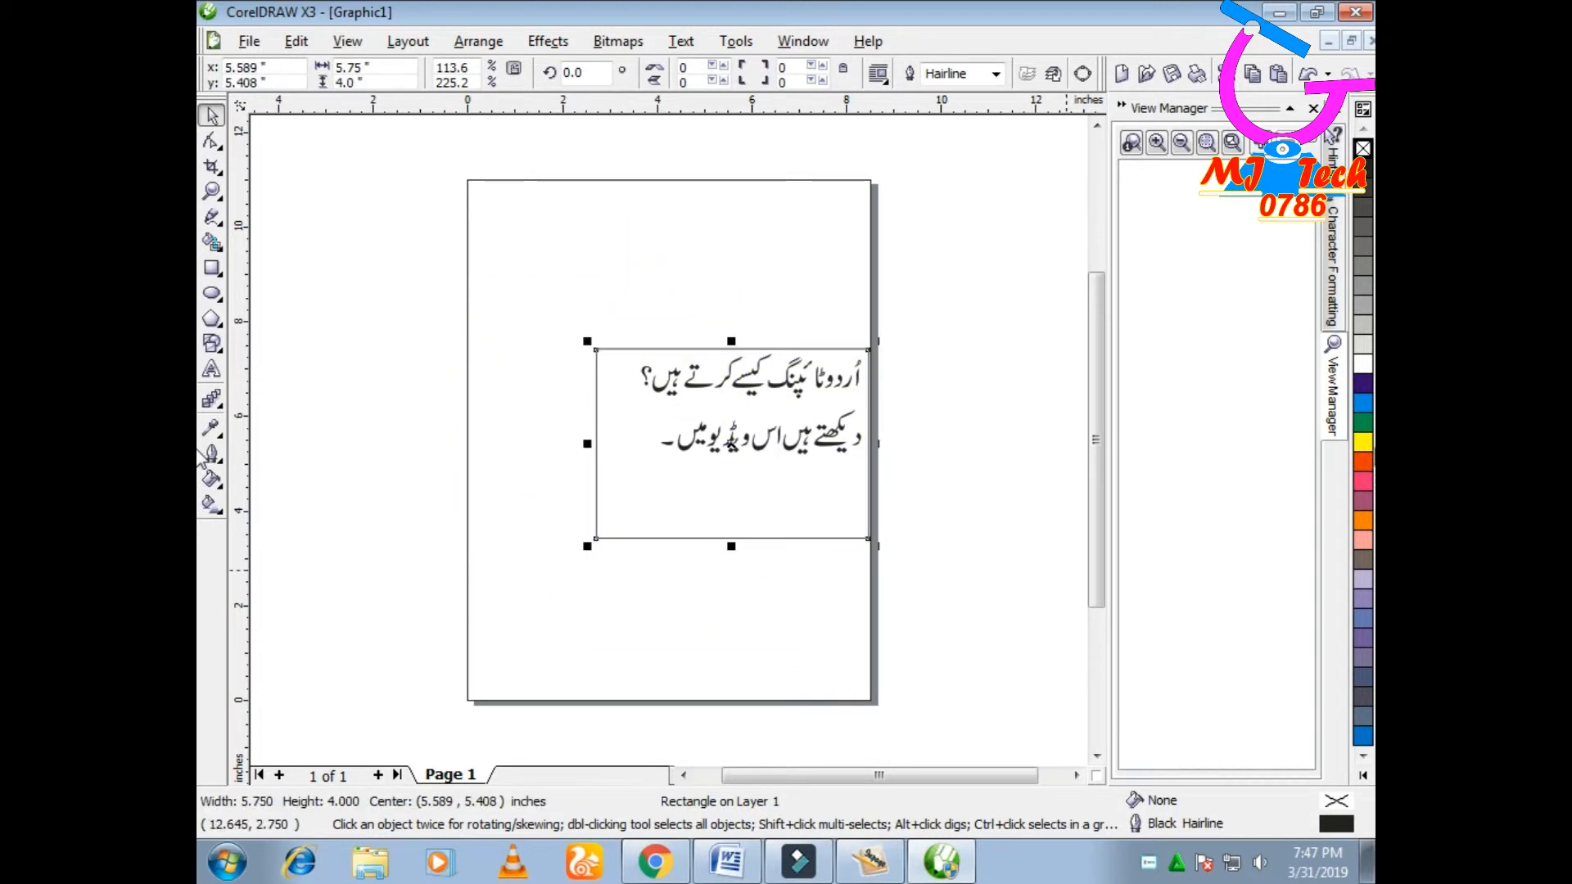
{"action": "left_click", "coordinate": [1363, 442]}
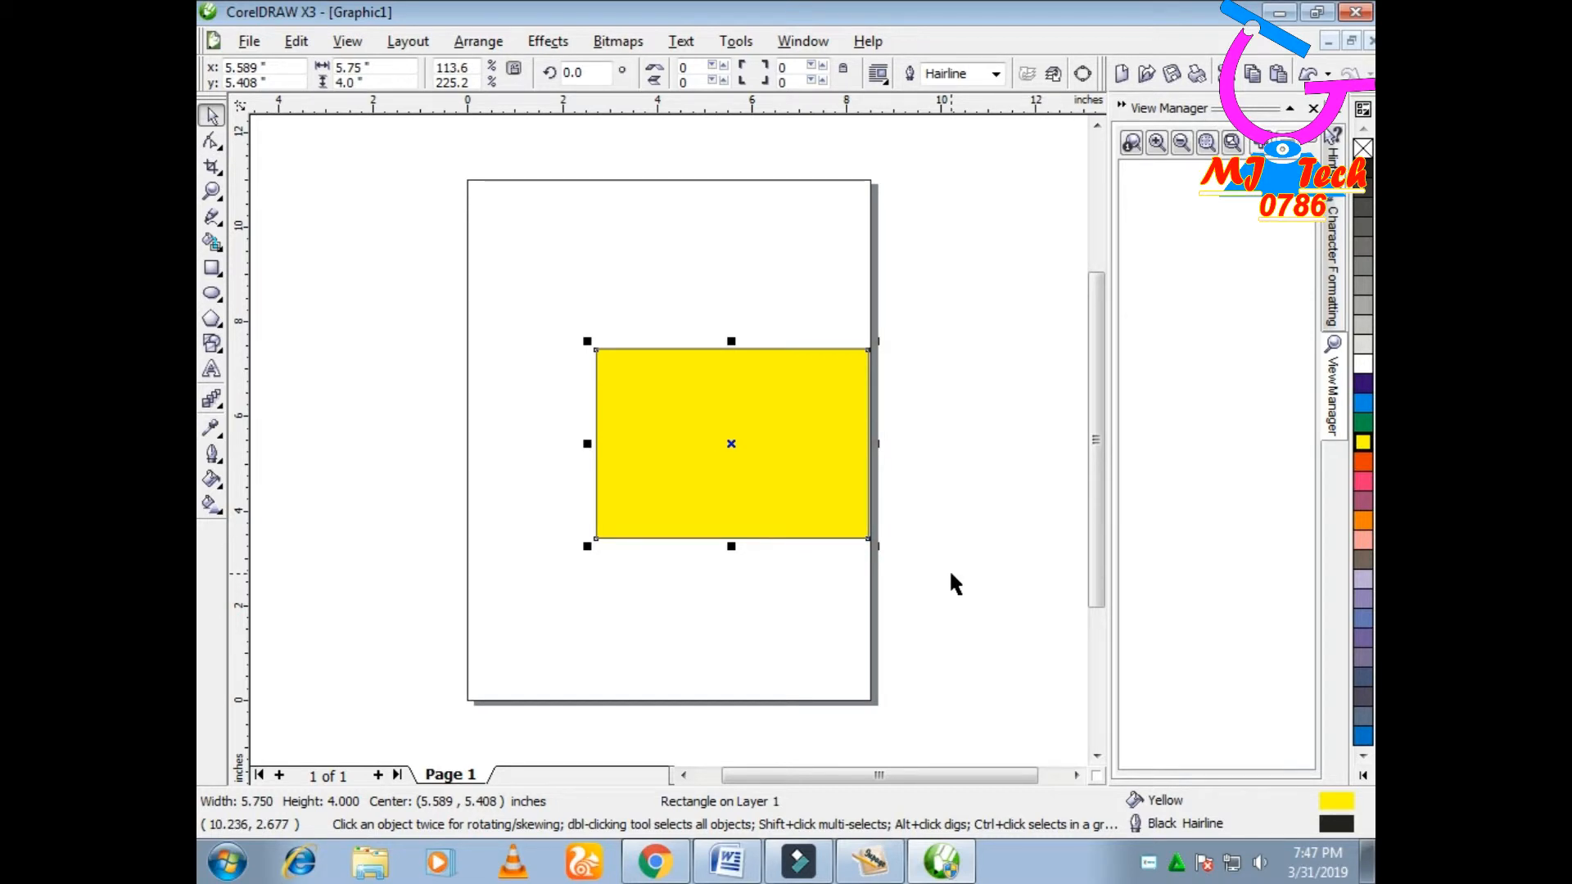
{"action": "key", "text": "shift+Page_Down"}
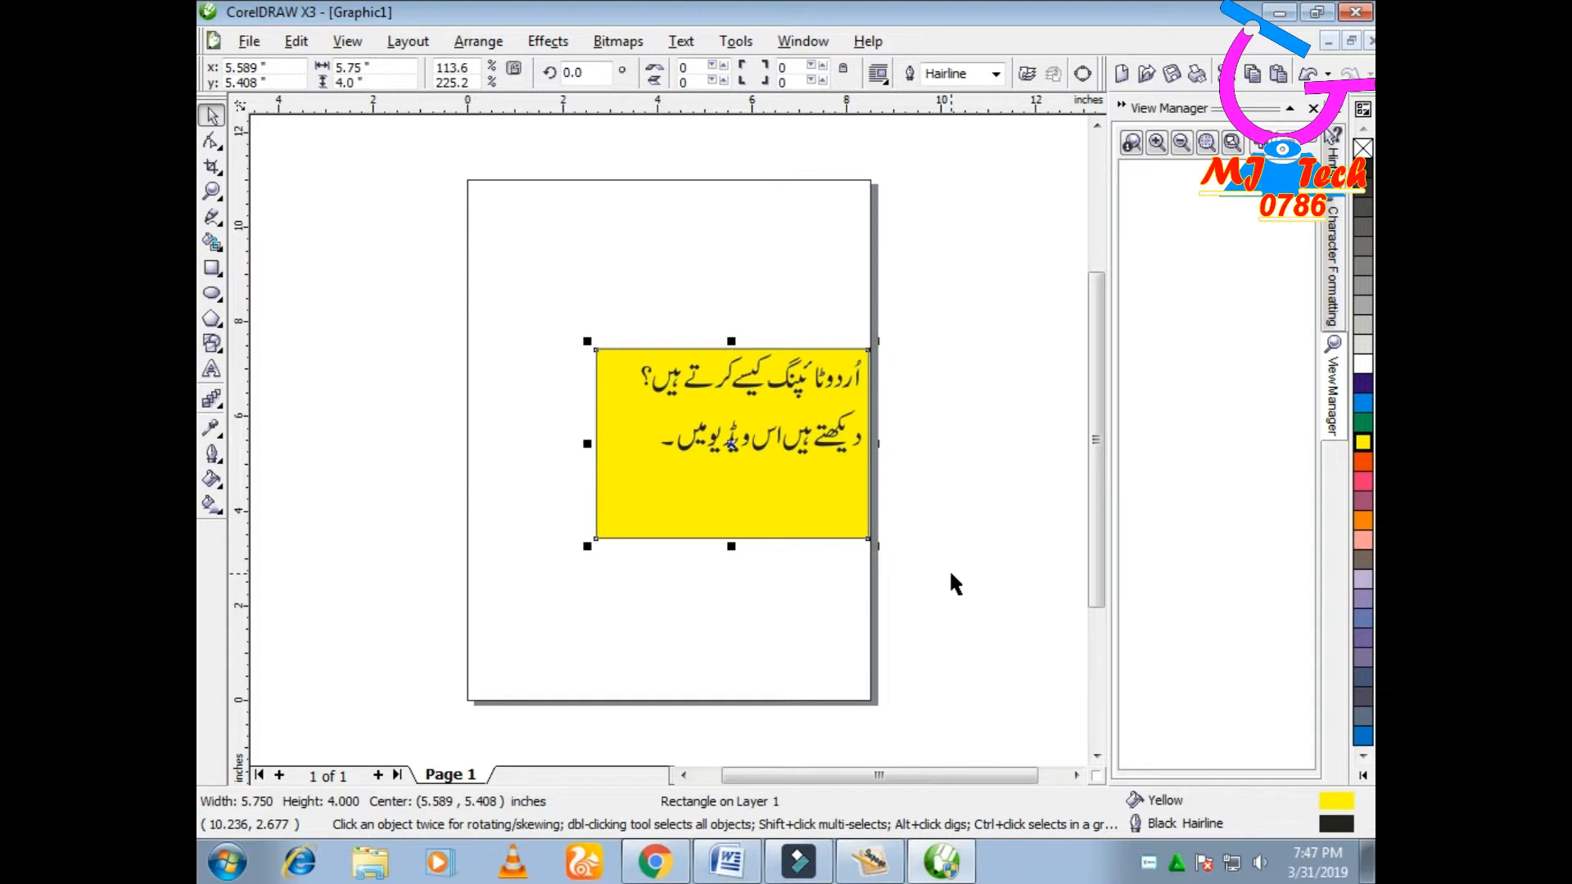
Move the yellow rectangle toward the middle of the page and place the Urdu text group inside it.
{"action": "left_click_drag", "start_coordinate": [753, 510], "coordinate": [709, 484]}
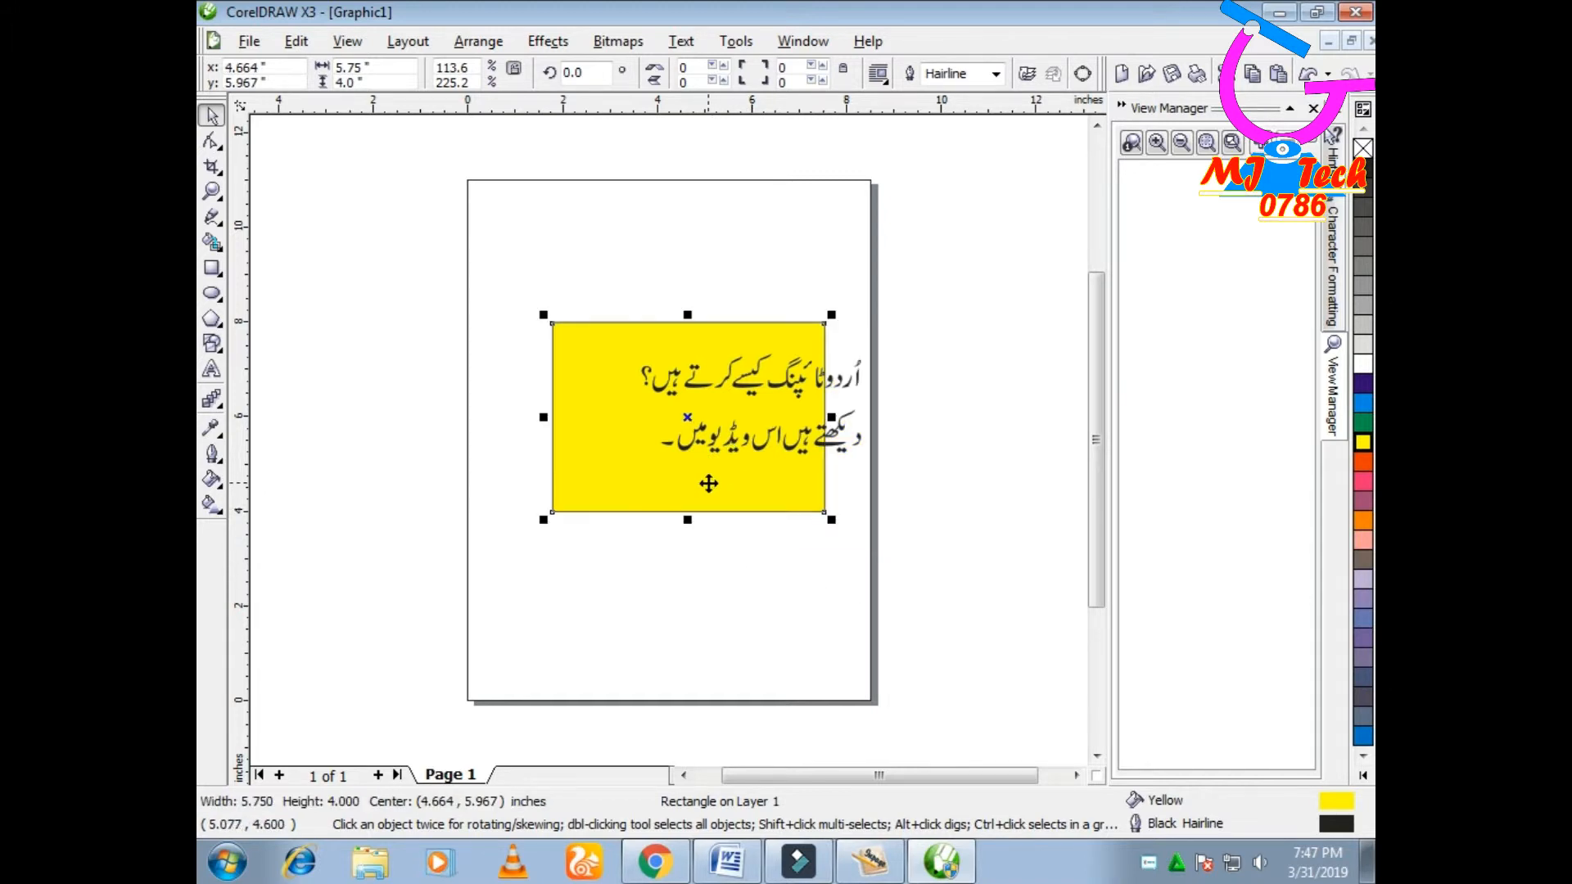
{"action": "left_click", "coordinate": [958, 350]}
{"action": "left_click", "coordinate": [768, 432]}
{"action": "left_click_drag", "start_coordinate": [768, 431], "coordinate": [702, 424]}
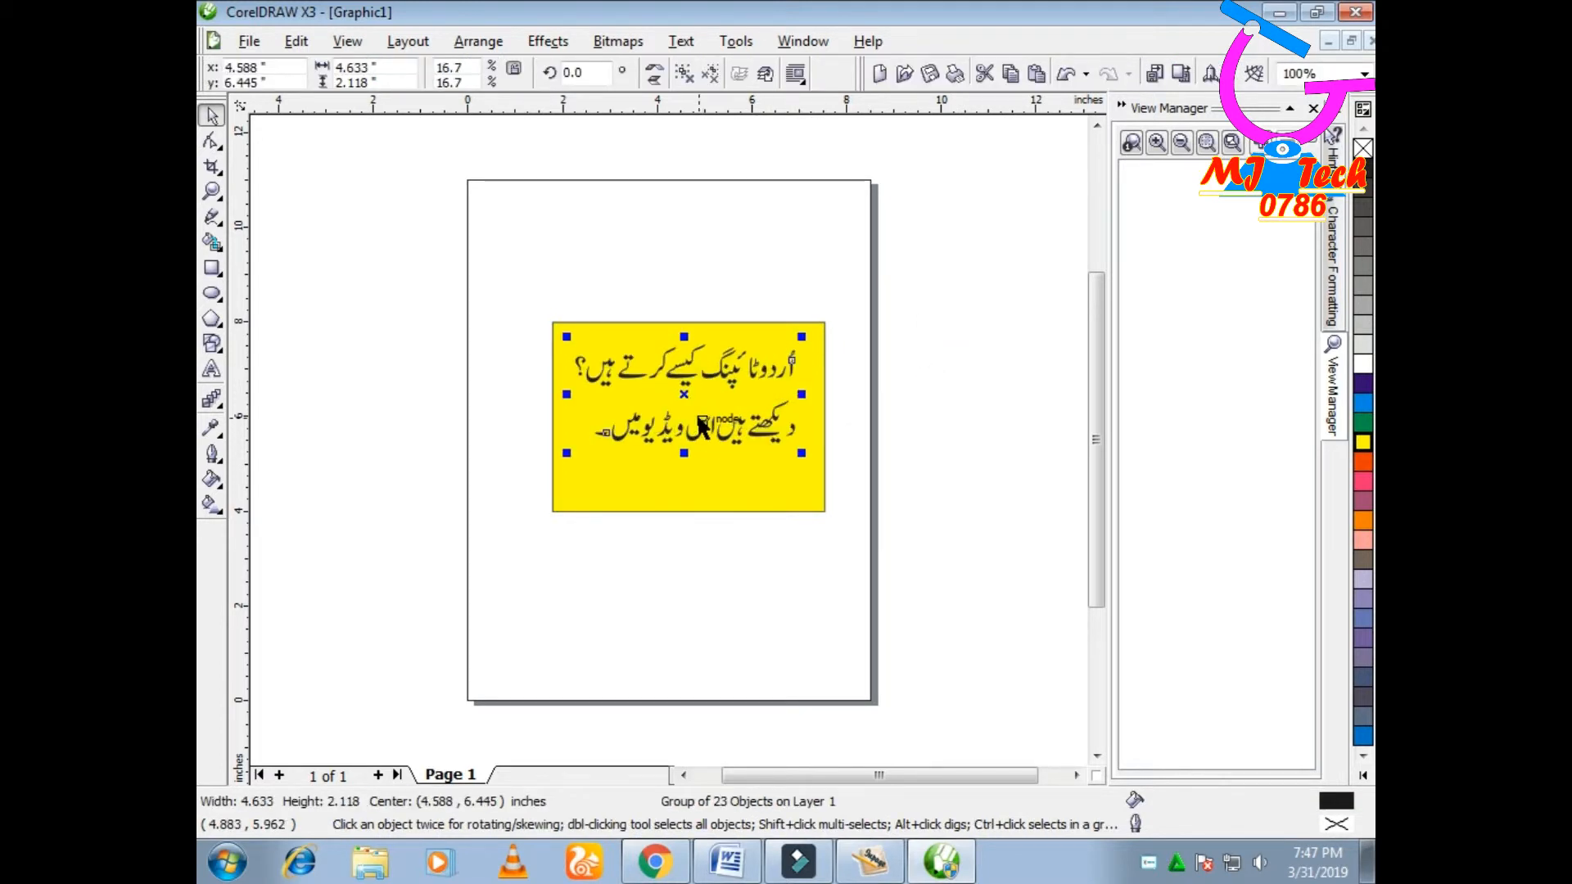
Shrink the Urdu text group to about 3.51 inches wide and nudge it up near the rectangle's upper edge and slightly left.
{"action": "mouse_move", "coordinate": [567, 339]}
{"action": "left_mouse_down"}
{"action": "mouse_move", "coordinate": [542, 311]}
{"action": "mouse_move", "coordinate": [573, 352]}
{"action": "left_mouse_up"}
{"action": "key", "text": "Up"}
{"action": "key", "text": "Up"}
{"action": "key", "text": "Left"}
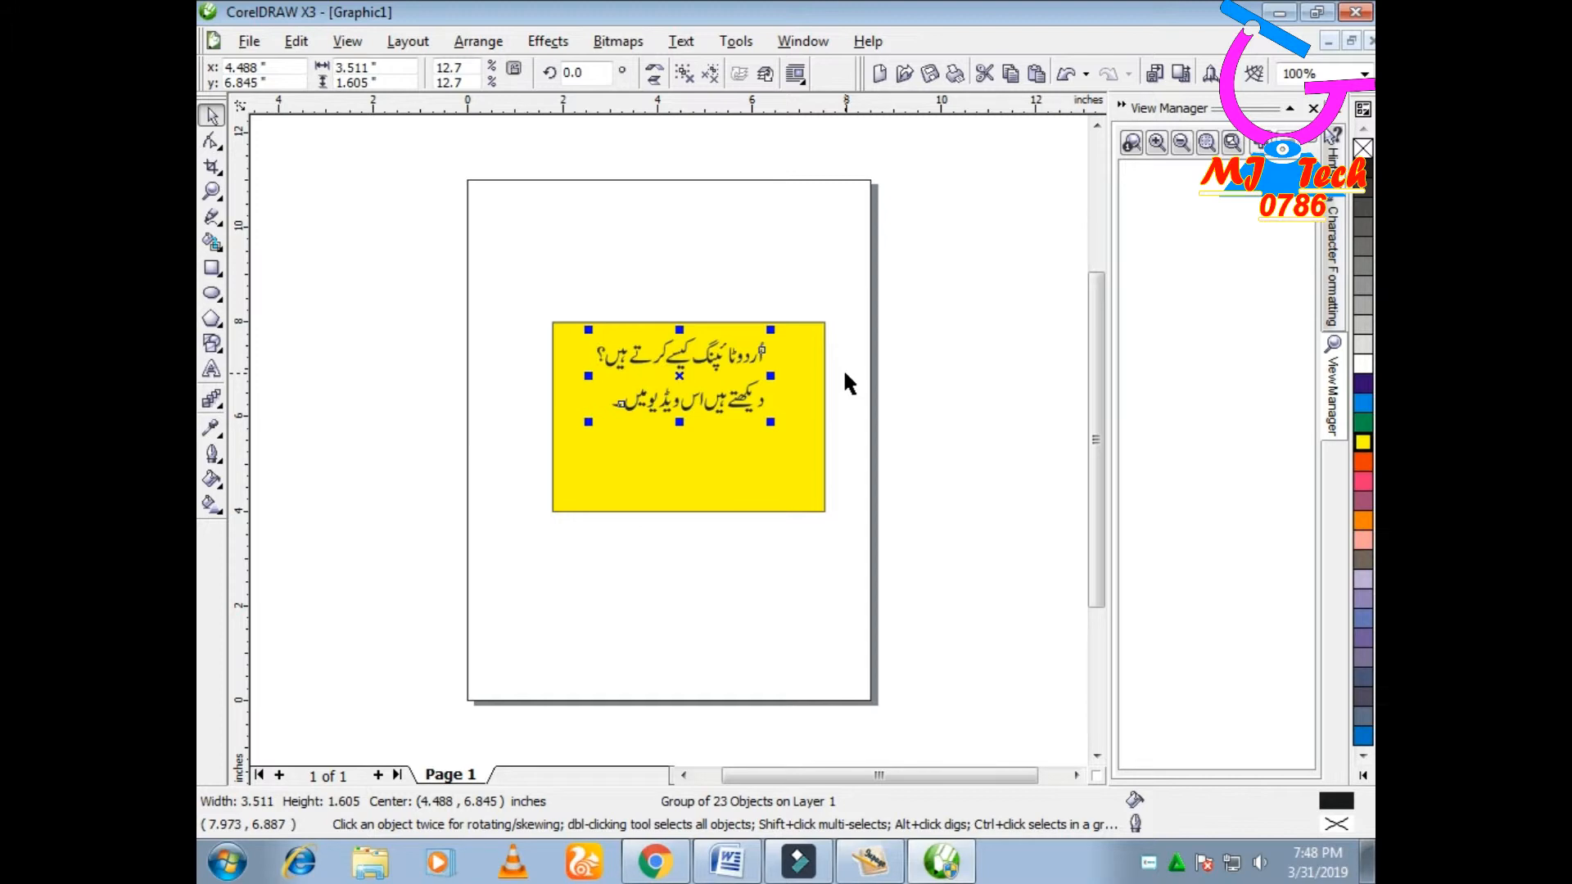
Ungroup the Urdu text and group the objects of the first line on their own.
{"action": "left_click", "coordinate": [851, 286]}
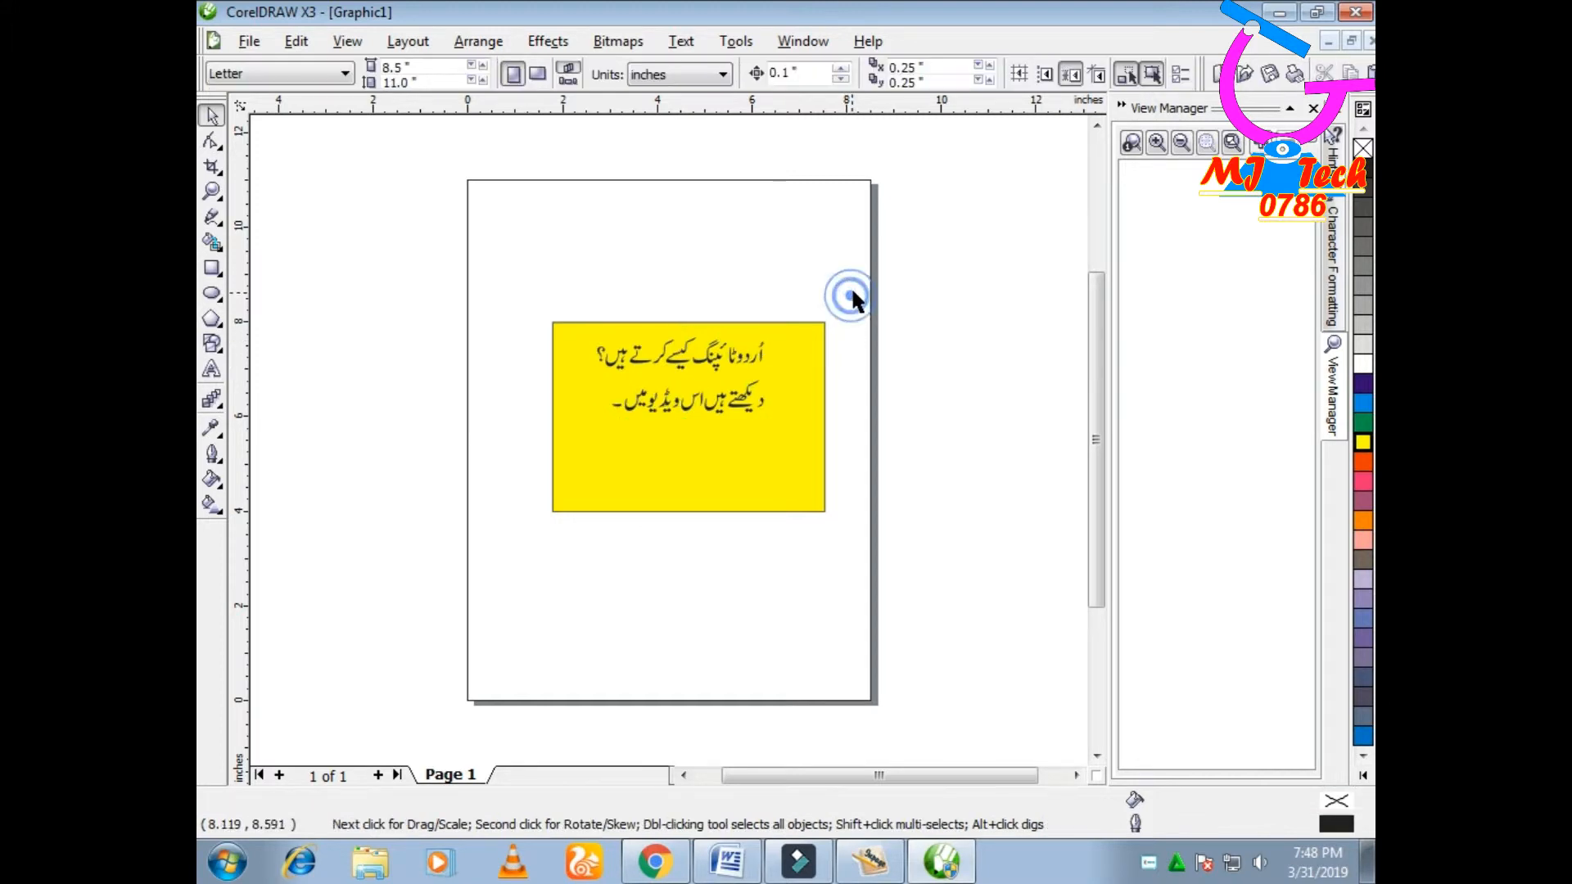
{"action": "left_click_drag", "start_coordinate": [817, 305], "coordinate": [473, 378]}
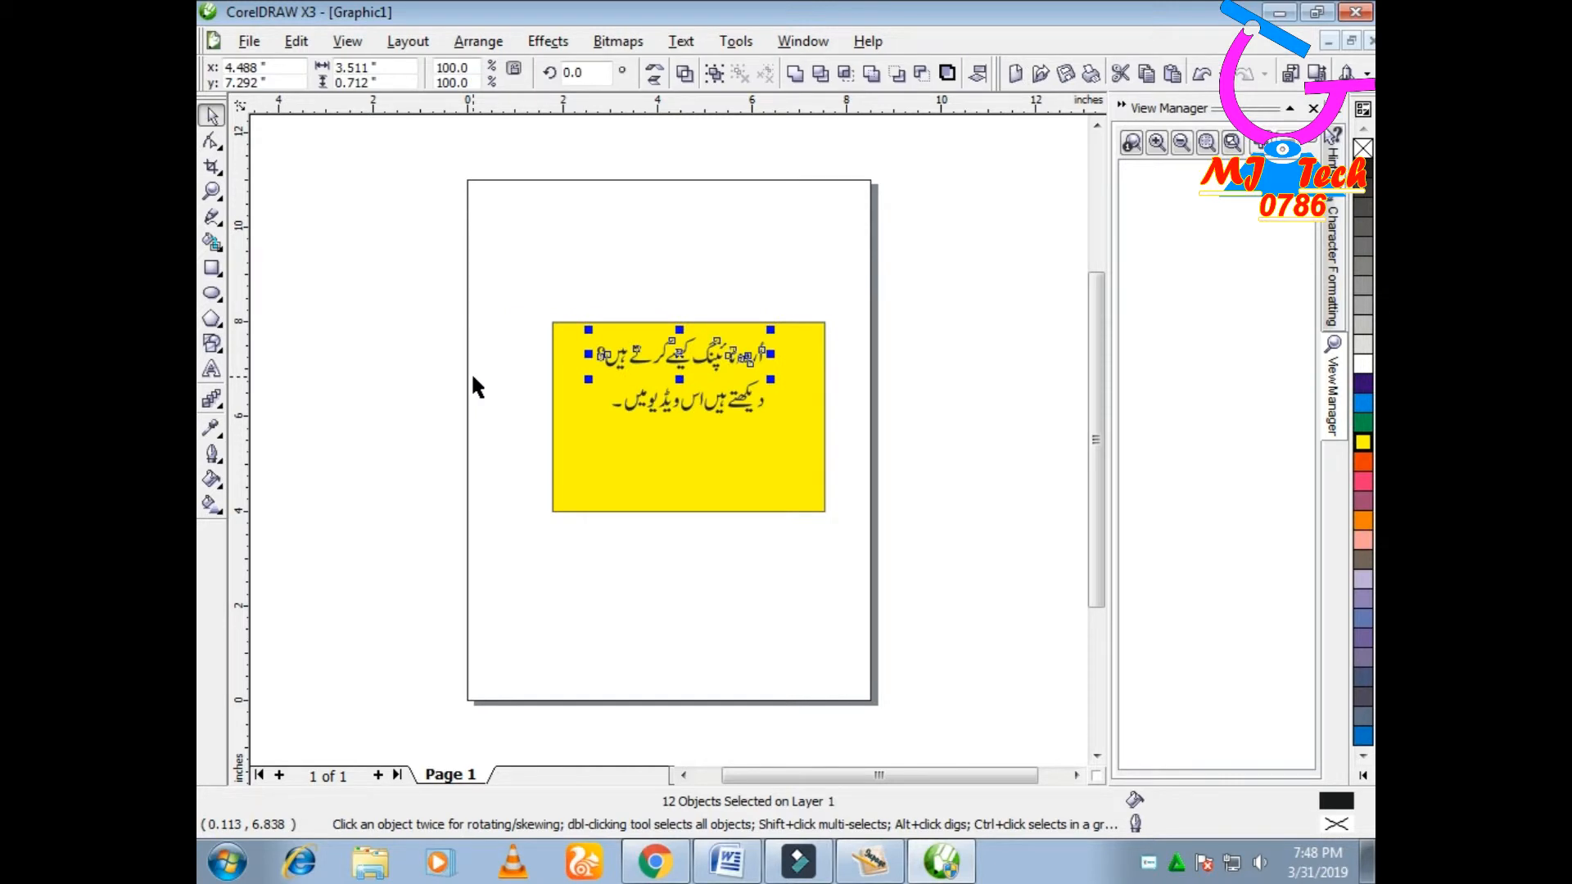
{"action": "key", "text": "ctrl+g"}
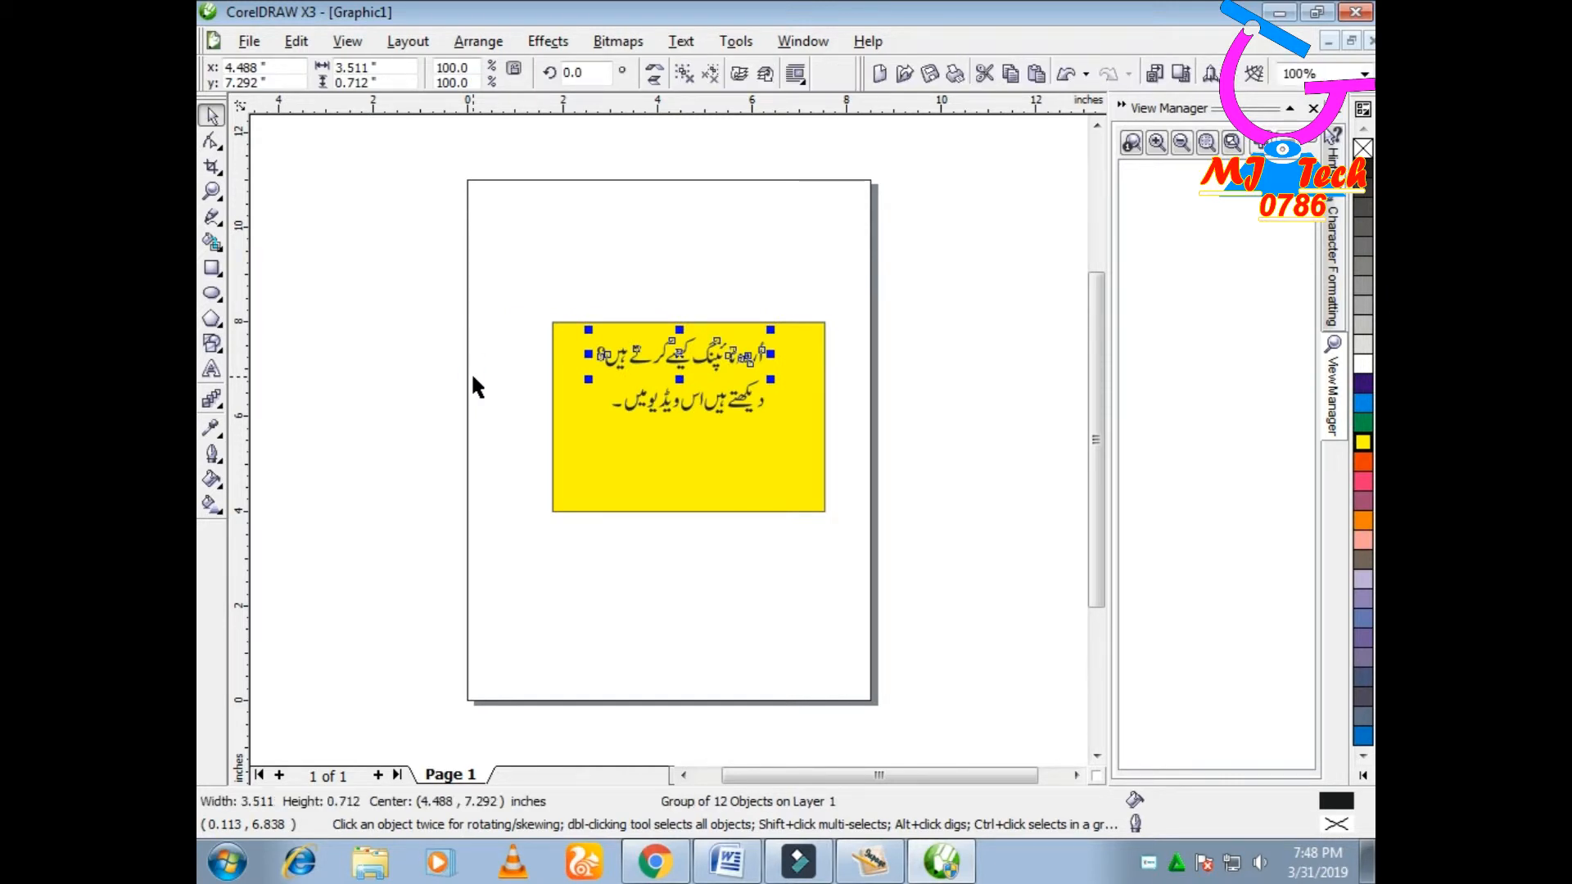
Group the objects of the second Urdu line and move that line up 0.2 inches, closer to the first.
{"action": "left_click", "coordinate": [839, 438]}
{"action": "left_click_drag", "start_coordinate": [853, 430], "coordinate": [521, 371]}
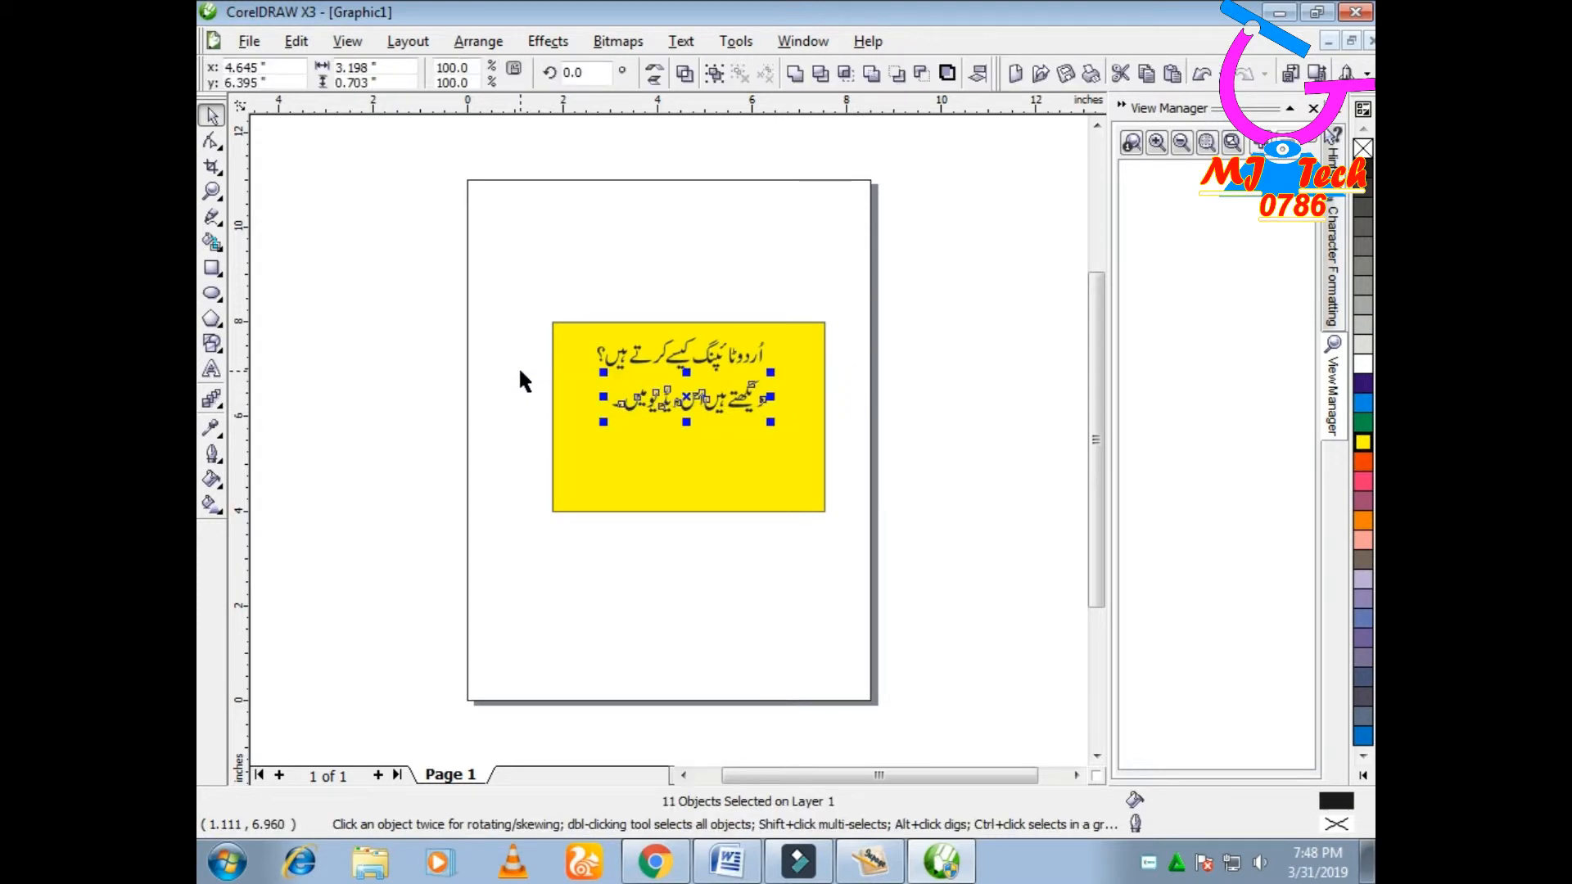
{"action": "key", "text": "ctrl+g"}
{"action": "key", "text": "Up"}
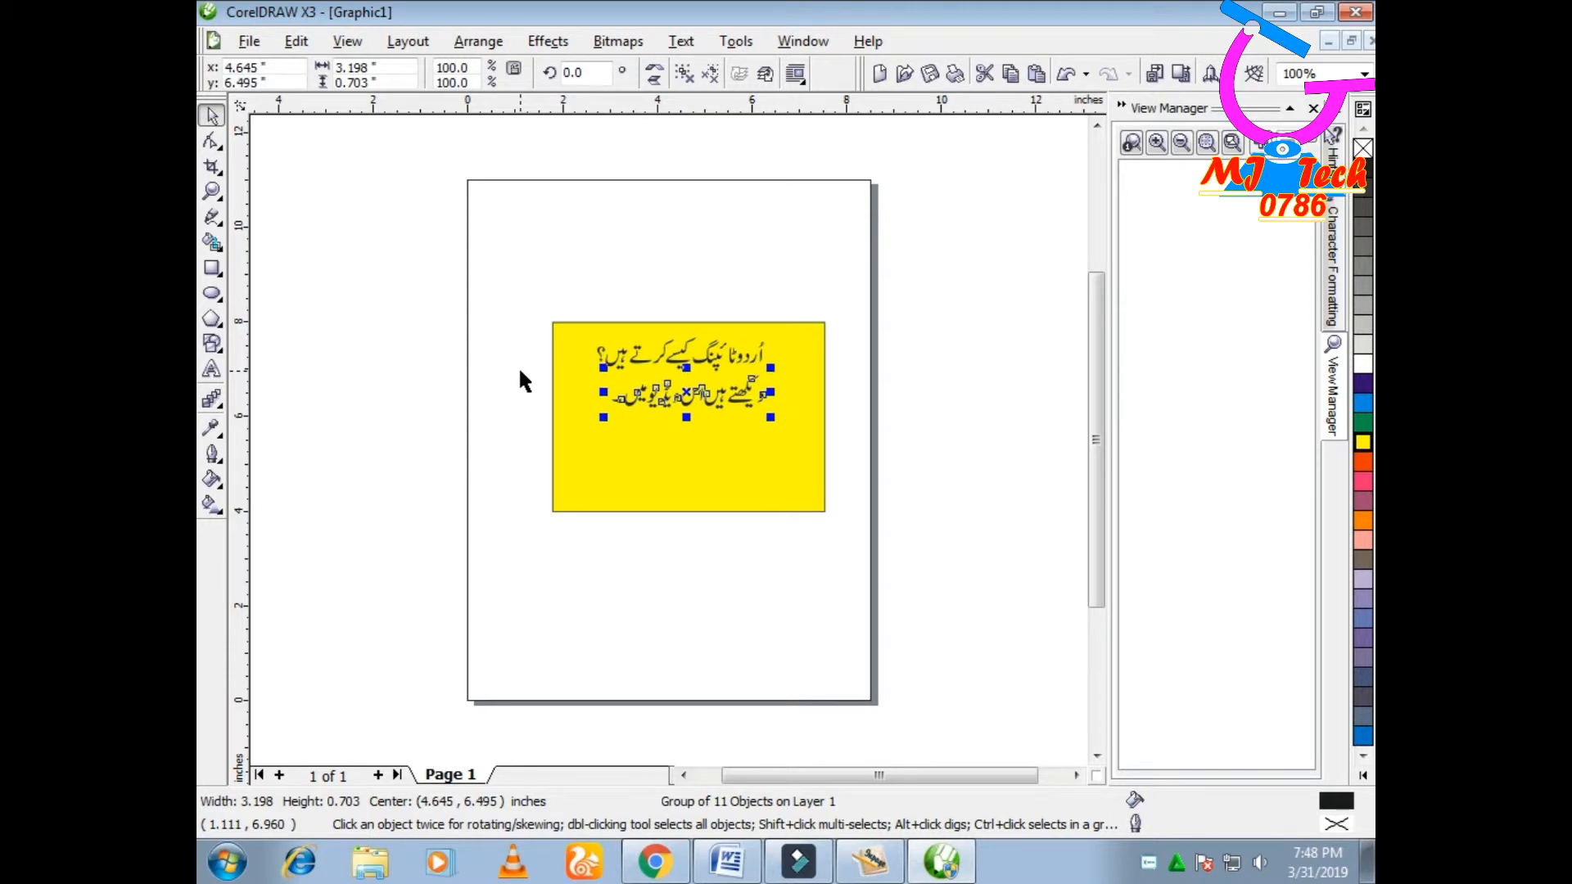
{"action": "key", "text": "Up"}
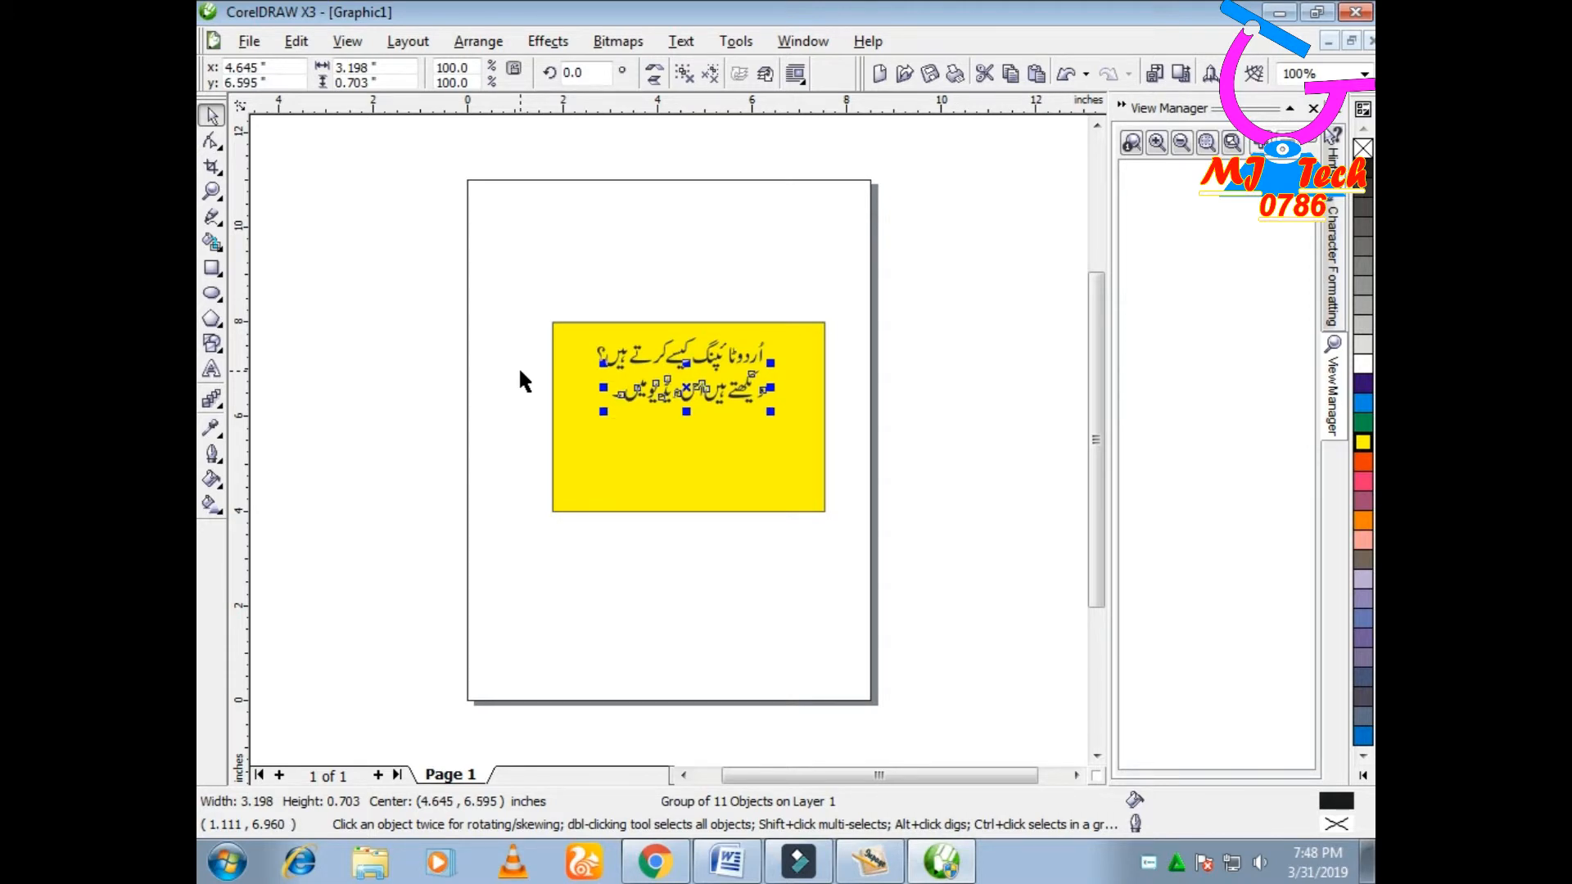
Centre the two Urdu lines horizontally on each other and group them together.
{"action": "left_click", "coordinate": [831, 301]}
{"action": "left_click_drag", "start_coordinate": [833, 300], "coordinate": [477, 414]}
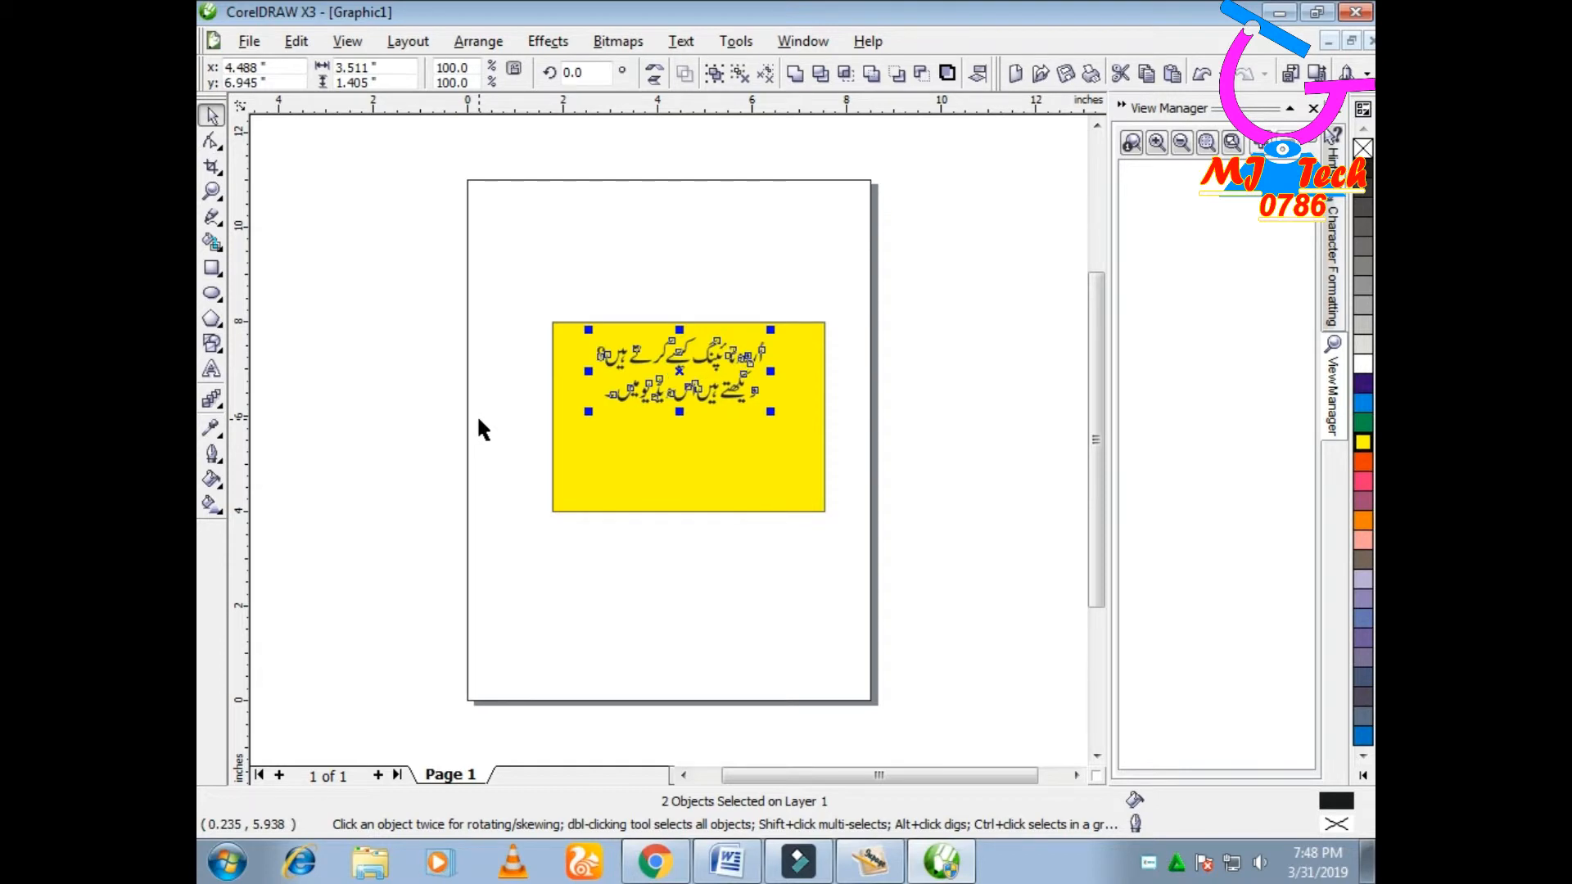
{"action": "key", "text": "ctrl+g"}
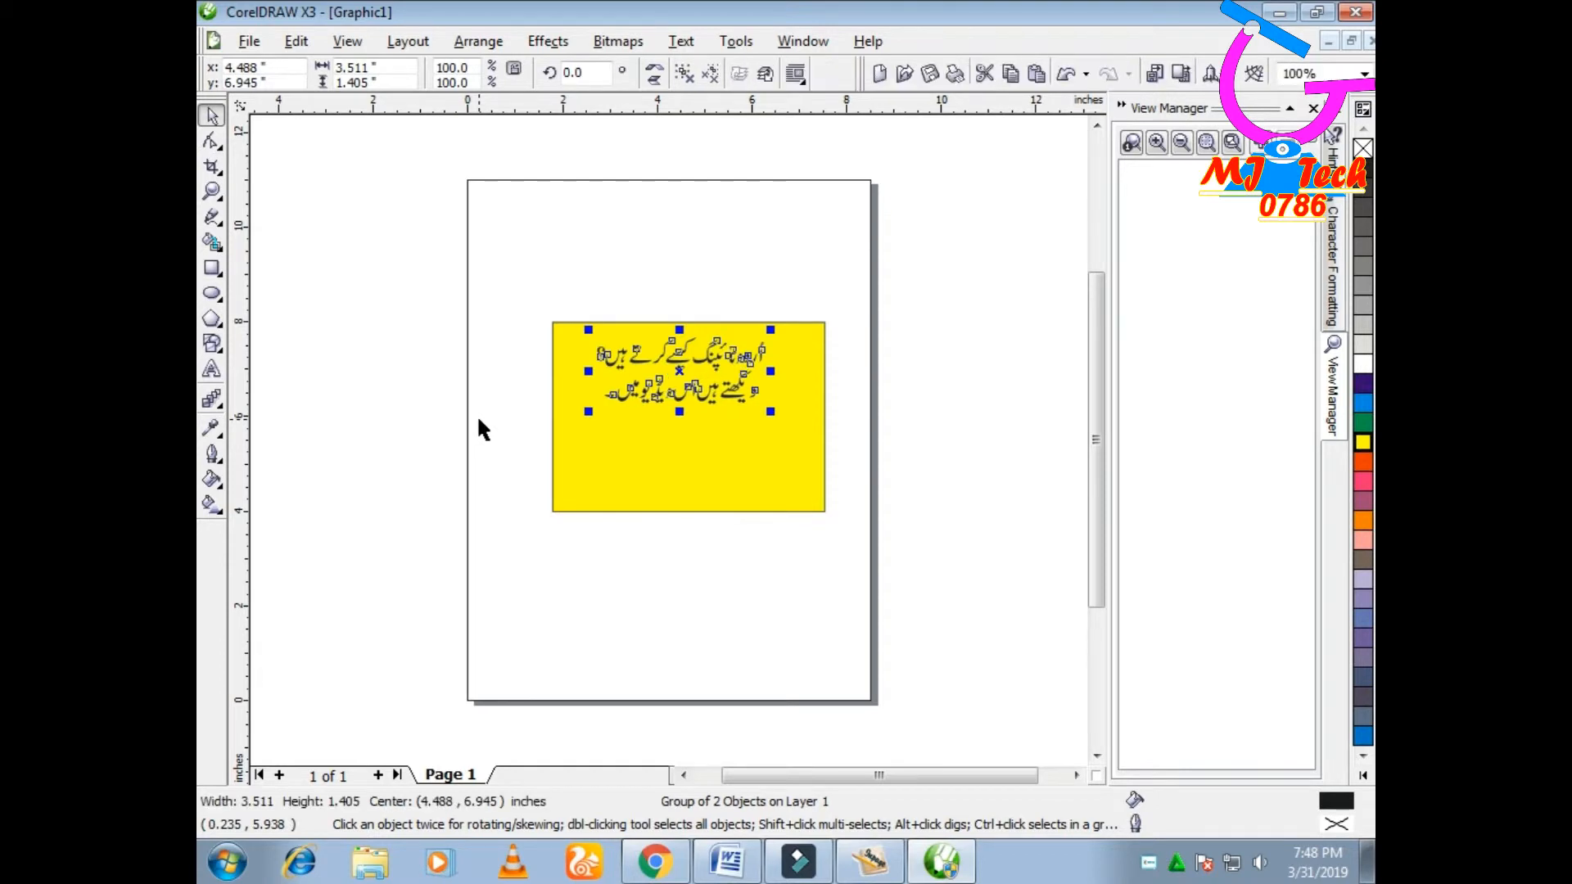
Centre the Urdu text group horizontally on the yellow rectangle and nudge it up 0.1 inches.
{"action": "left_click", "coordinate": [717, 460], "text": "shift"}
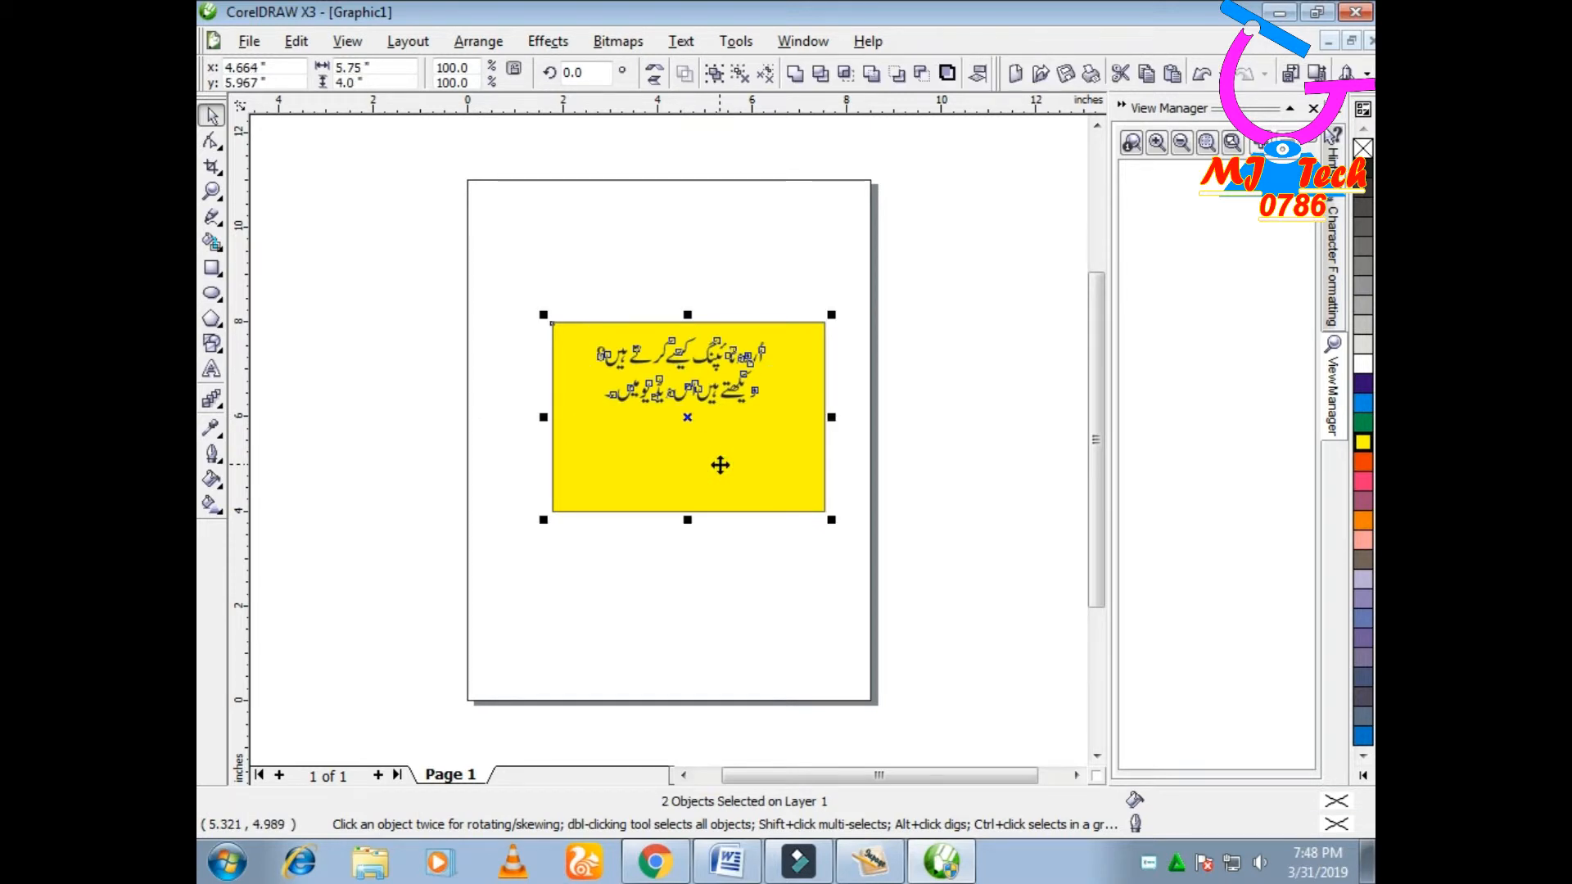
{"action": "left_click", "coordinate": [915, 329]}
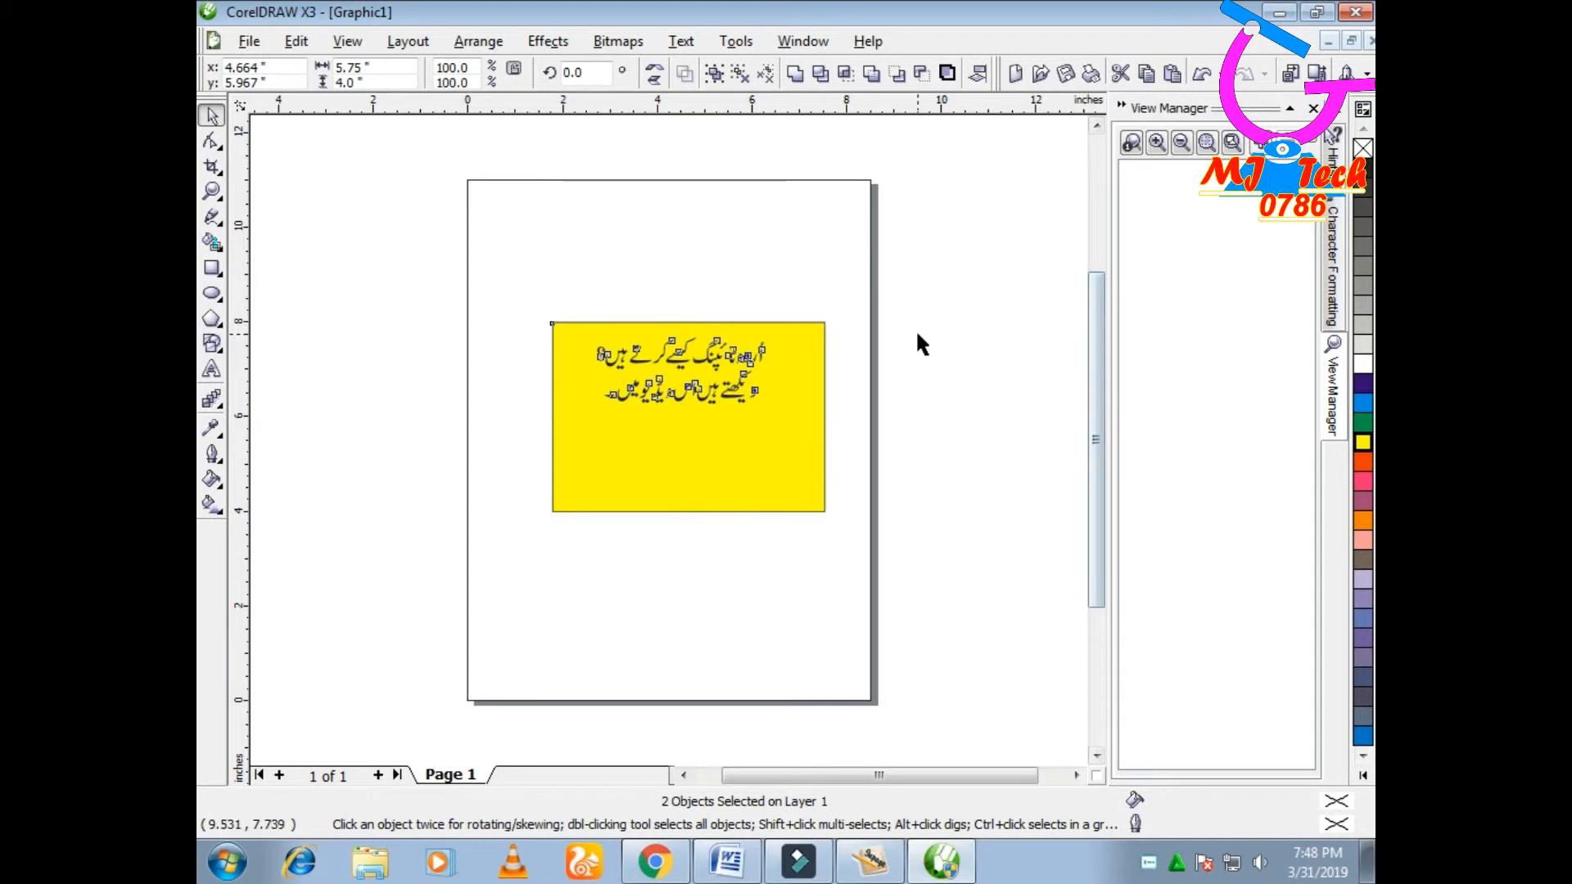
{"action": "left_click_drag", "start_coordinate": [951, 269], "coordinate": [422, 537]}
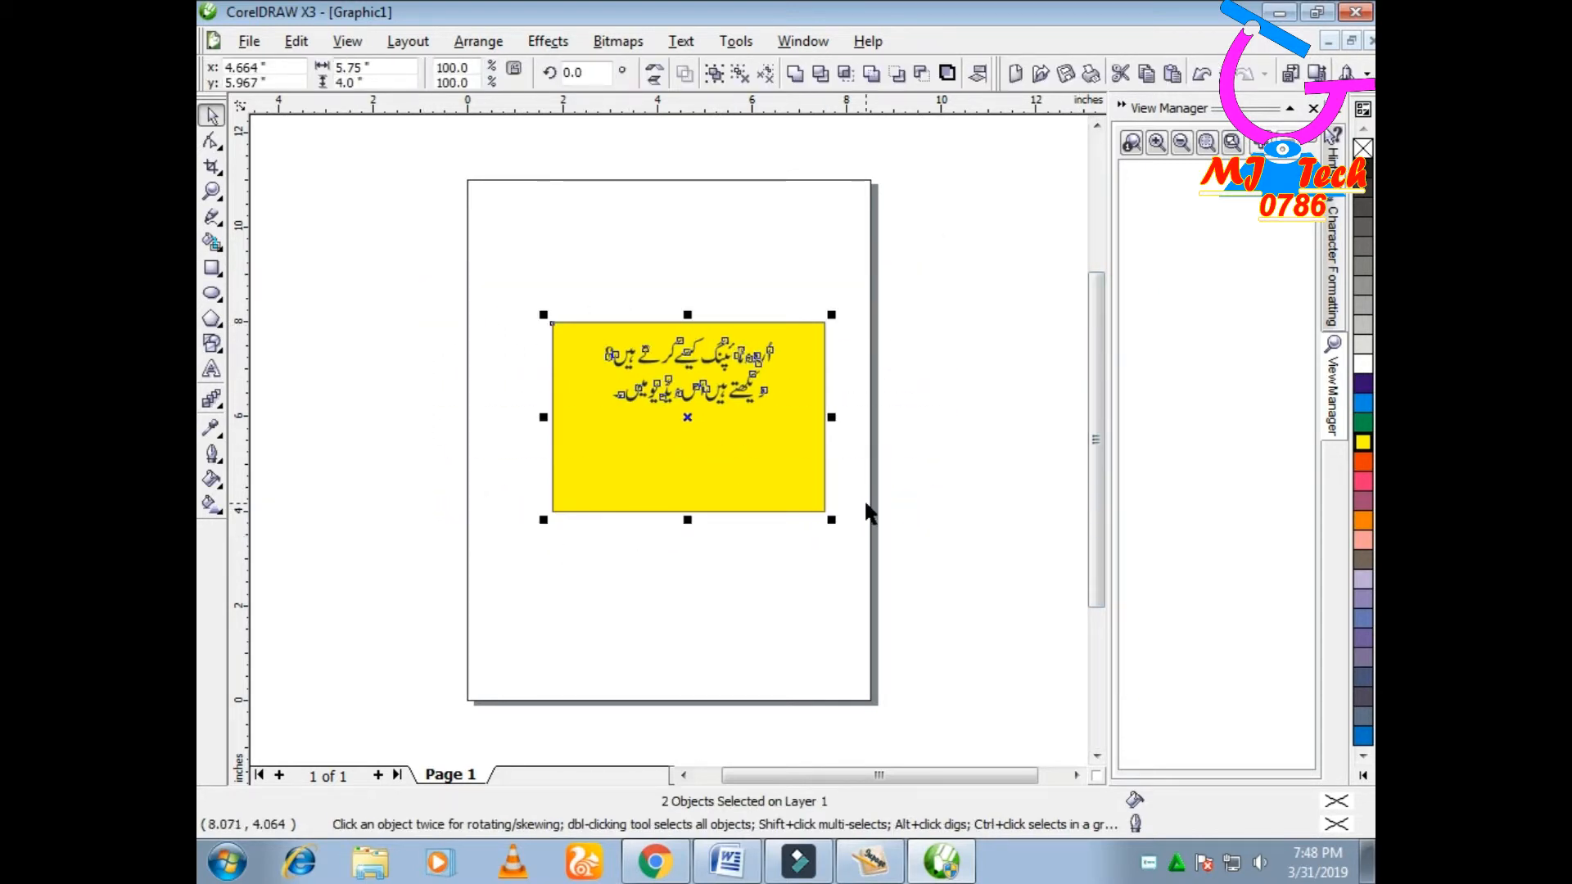
{"action": "left_click", "coordinate": [1006, 452]}
{"action": "left_click", "coordinate": [686, 386]}
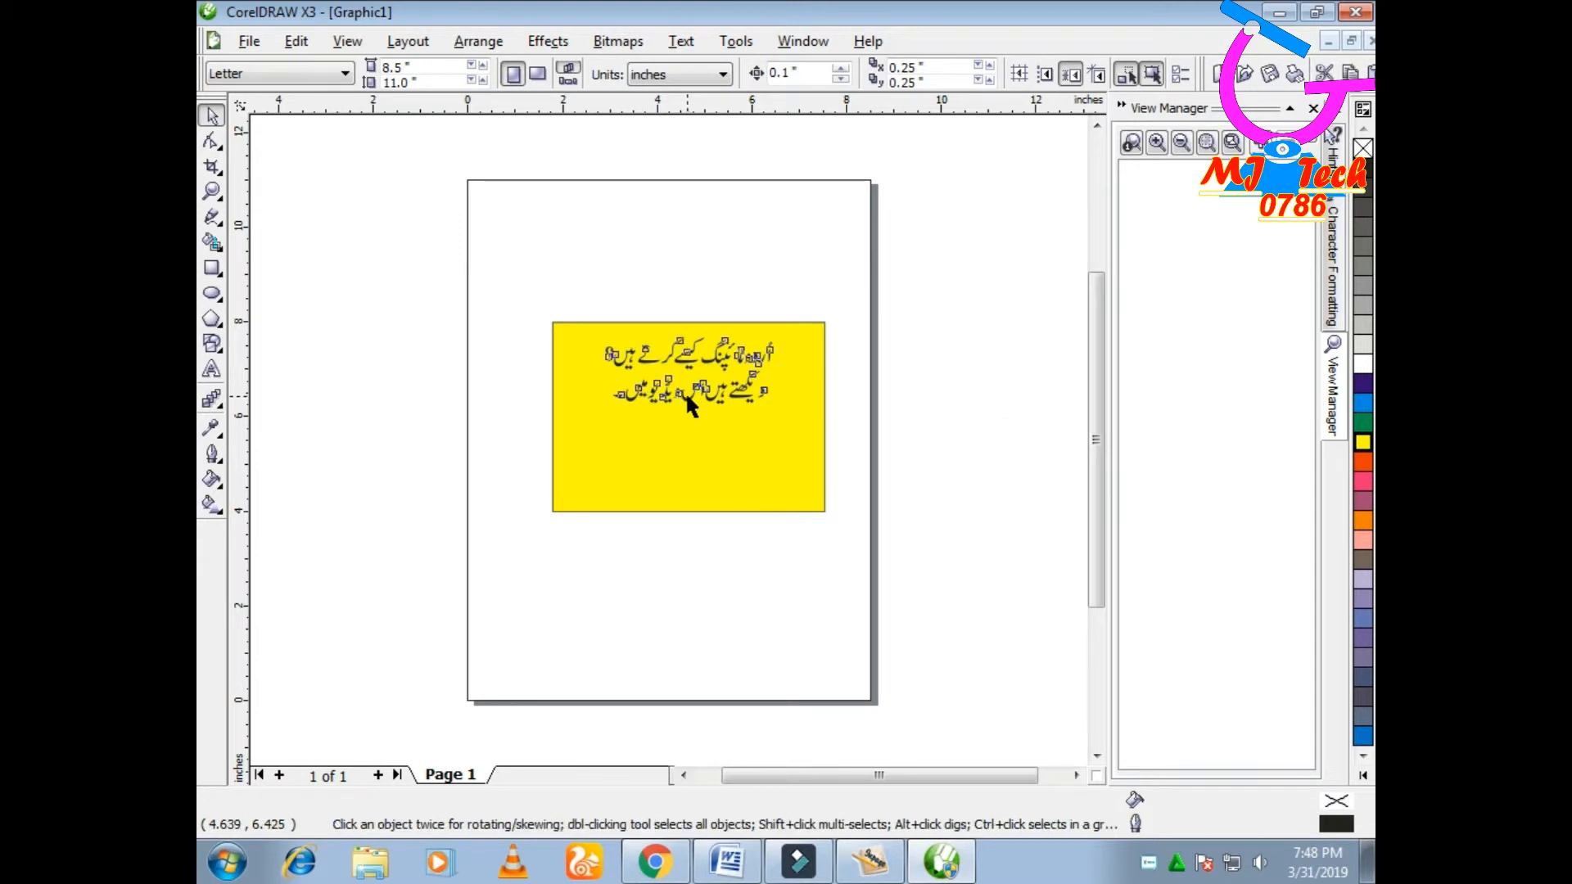
{"action": "key", "text": "Up"}
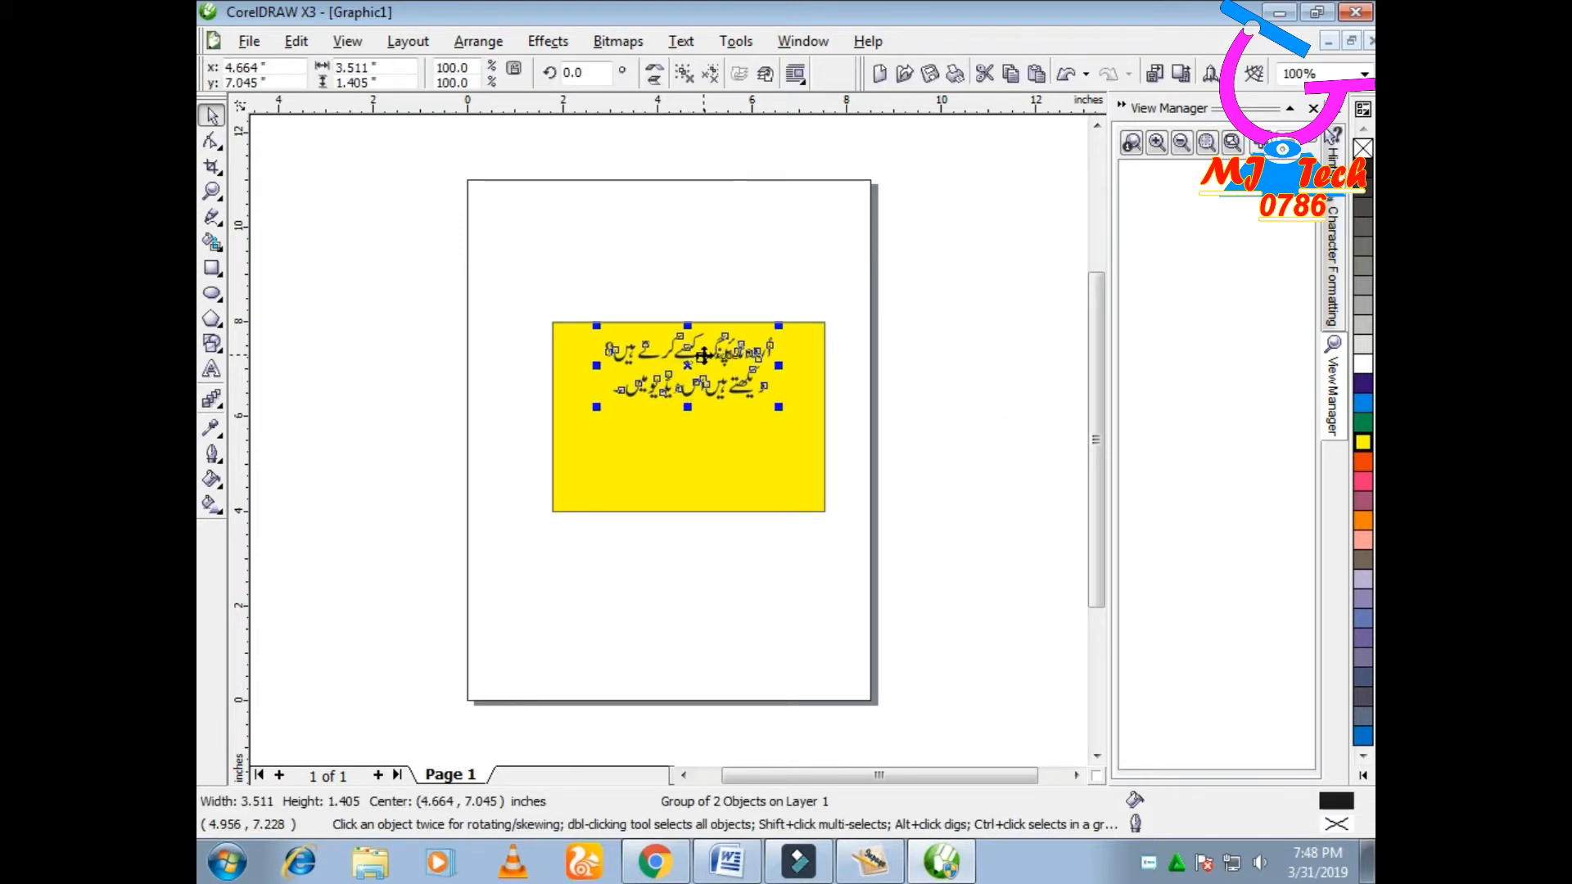
{"action": "left_click", "coordinate": [745, 262]}
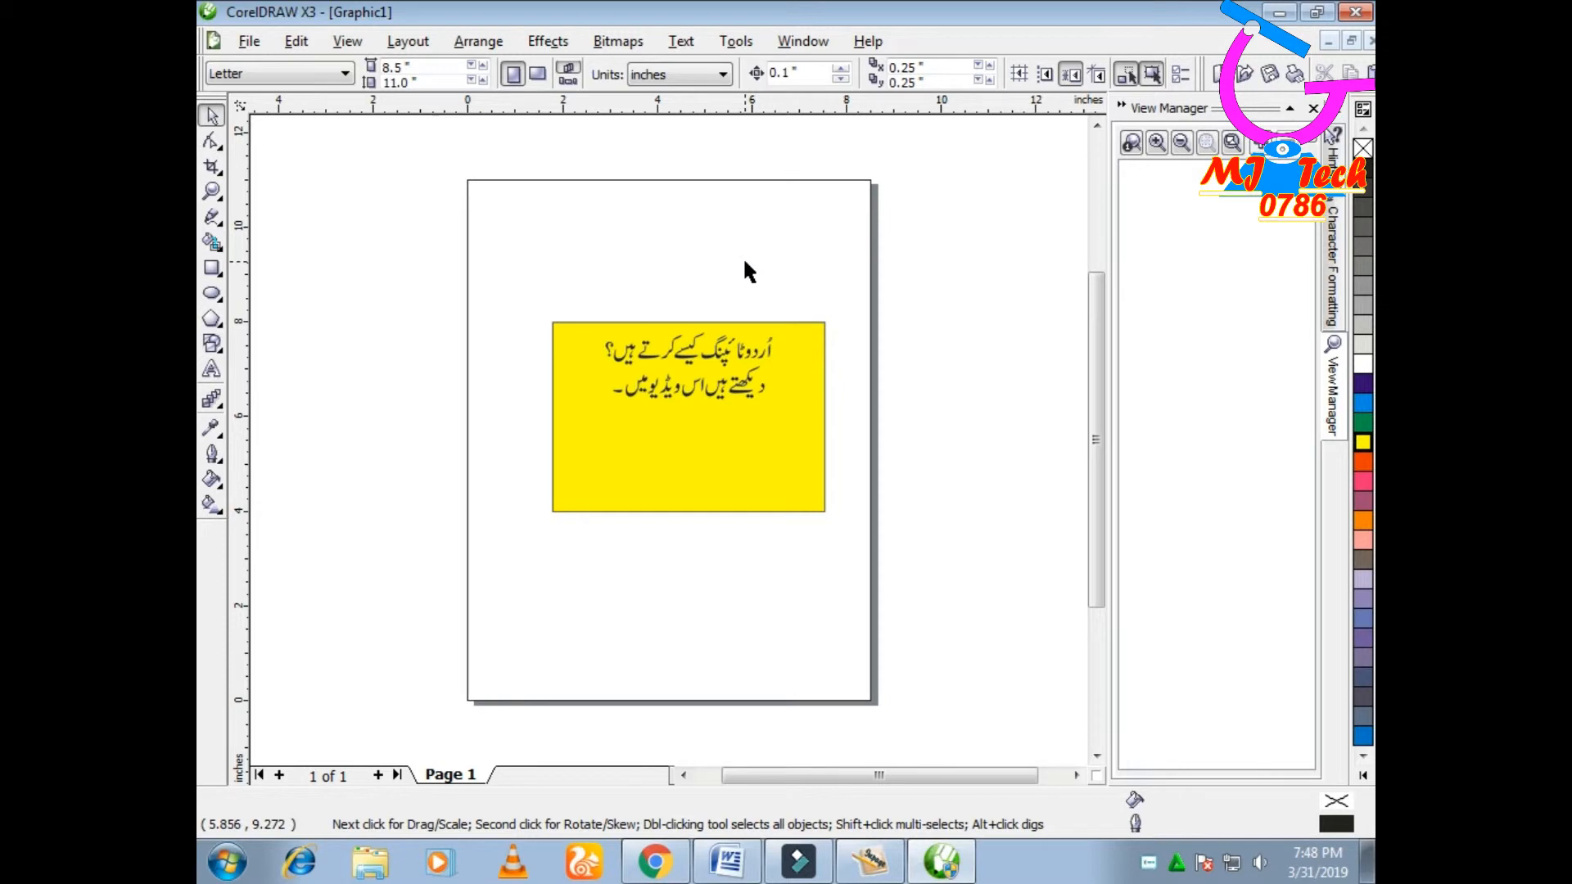
Add the artistic text "Learn Inpage Urdu Composing." in 24 pt Arial just below the yellow rectangle.
{"action": "left_click", "coordinate": [213, 369]}
{"action": "left_click", "coordinate": [570, 565]}
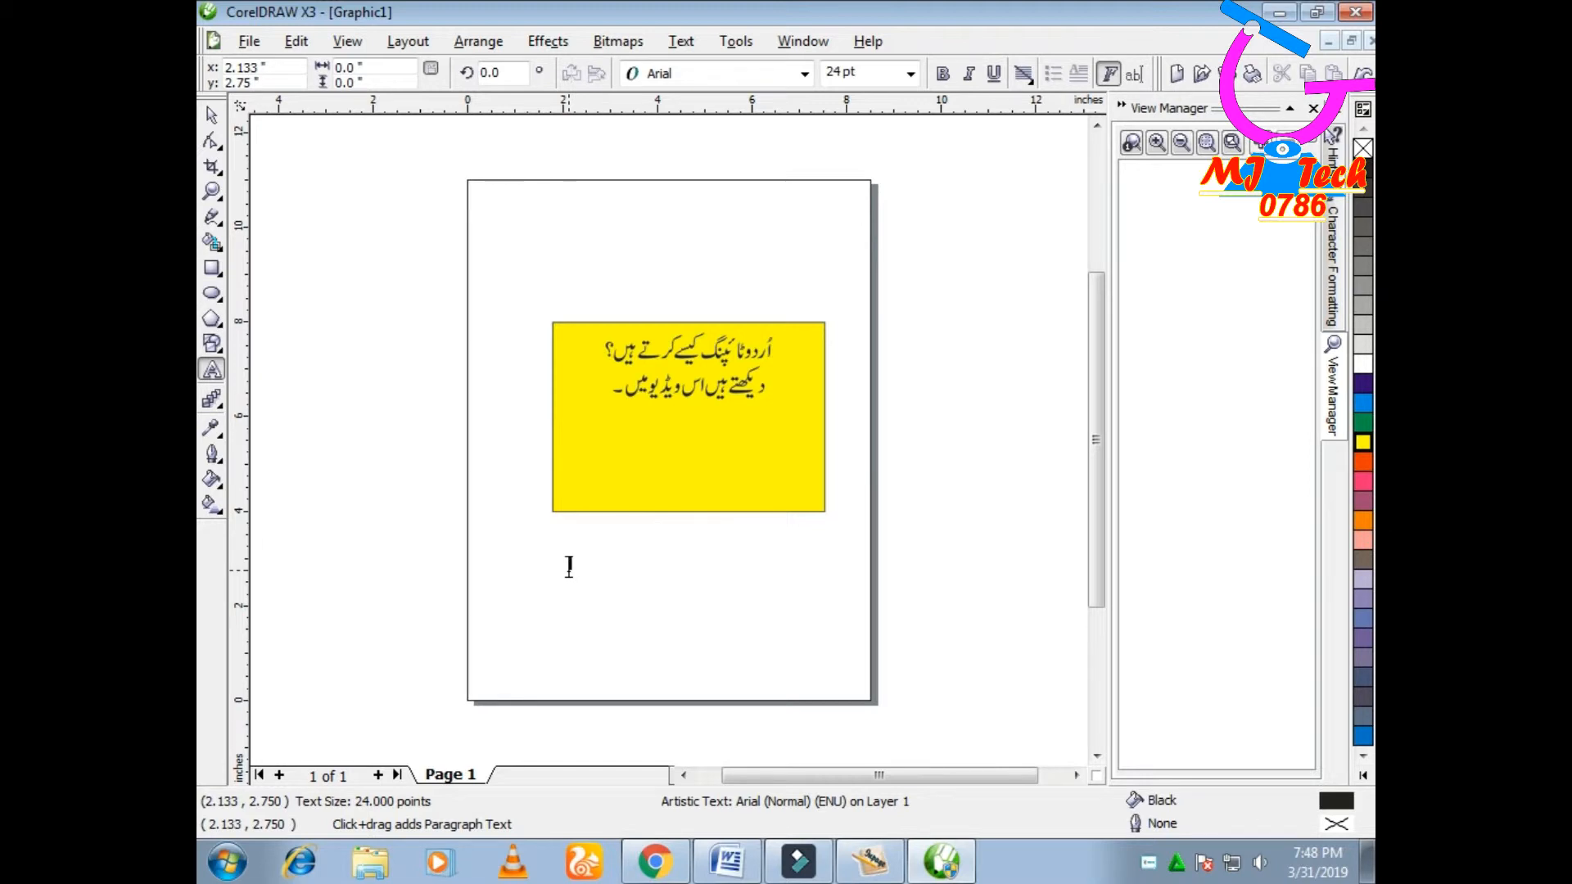
{"action": "type", "text": "Learn Inpage Urdu Com"}
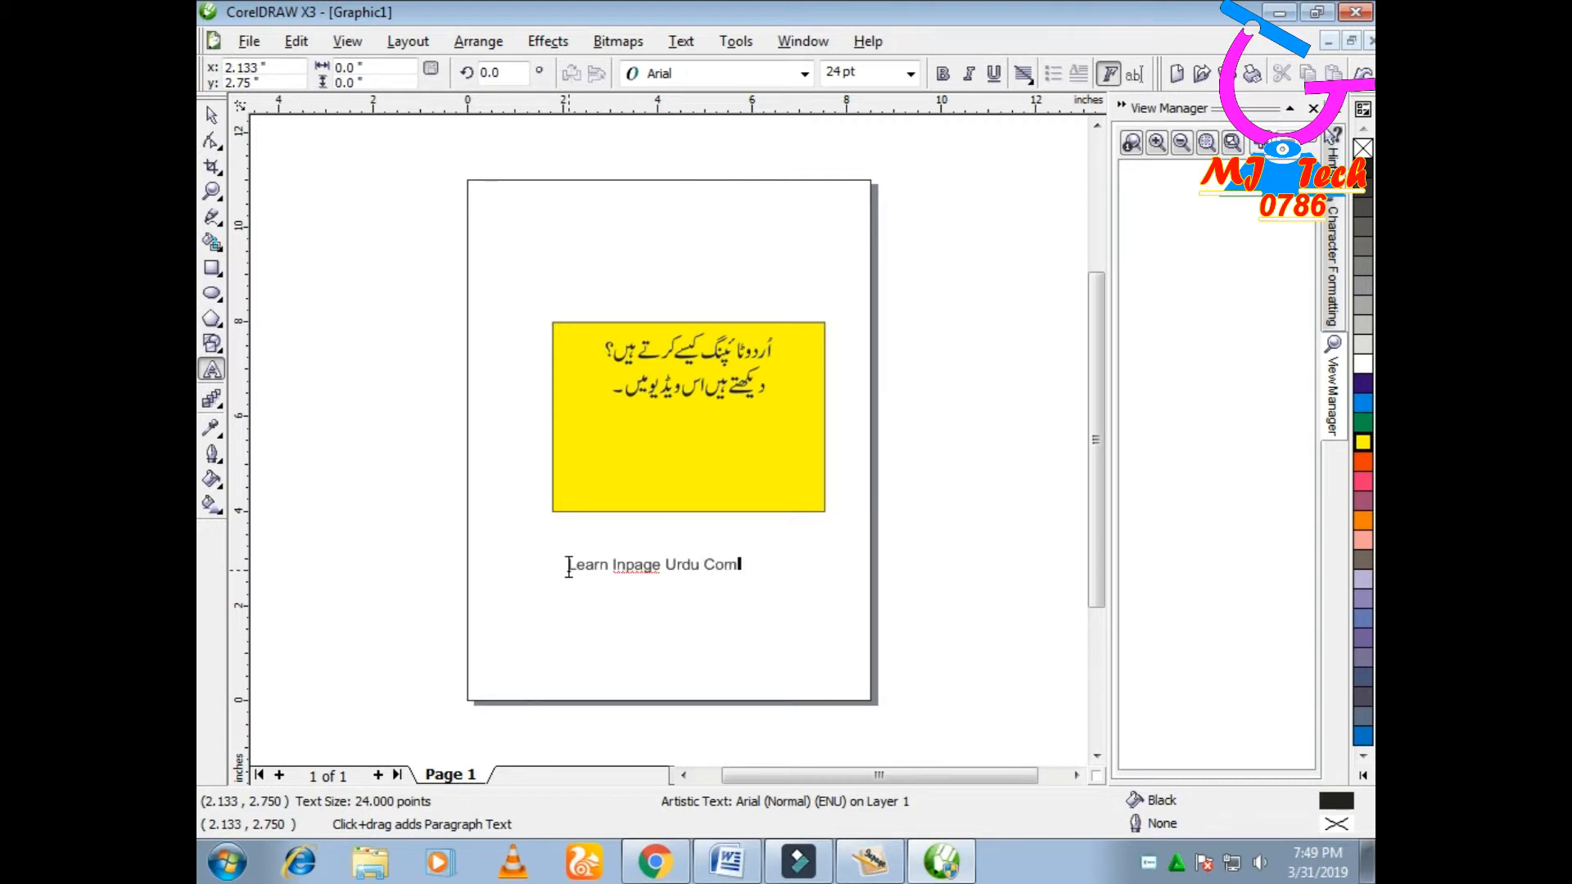
{"action": "type", "text": "posing."}
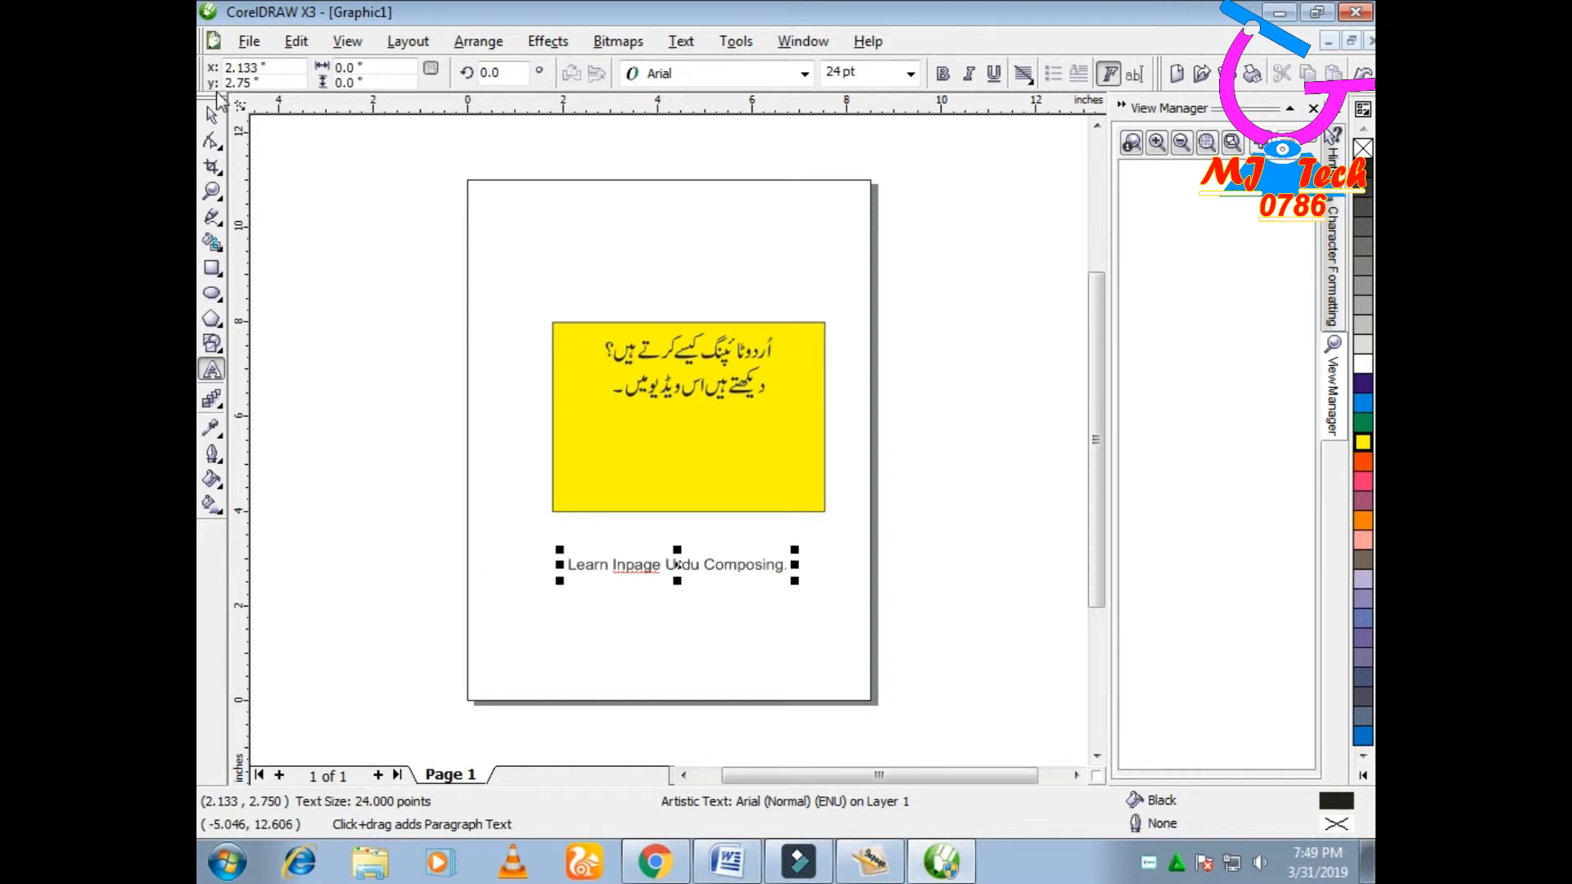
{"action": "key", "text": "ctrl+space"}
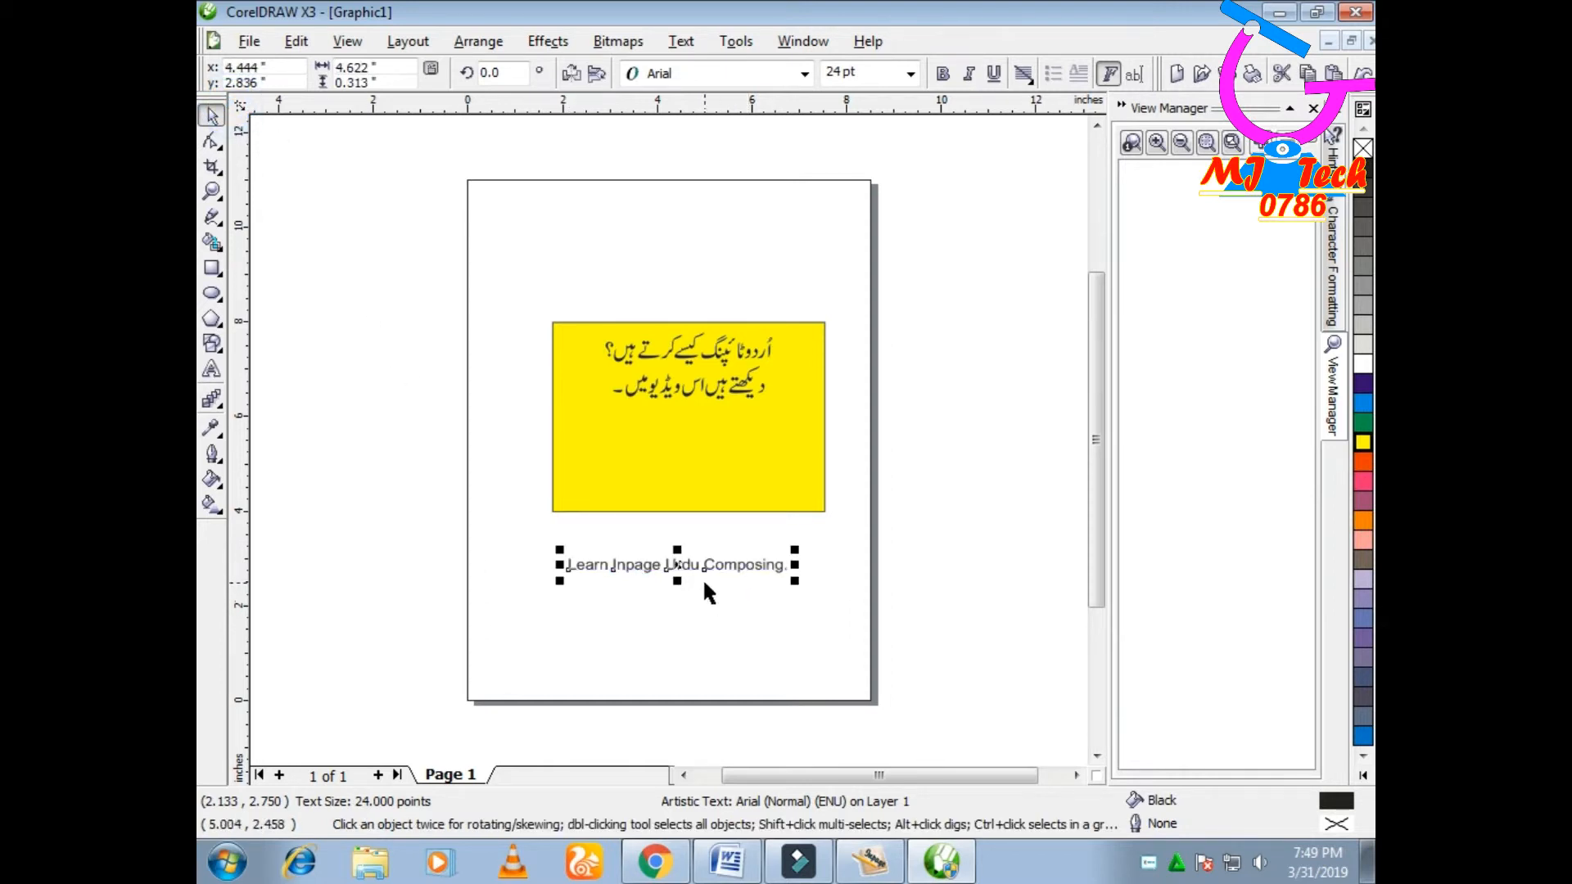
Move the English line onto the rectangle just beneath the Urdu text and enlarge it proportionally to about 5.26 inches wide.
{"action": "left_click_drag", "start_coordinate": [683, 570], "coordinate": [695, 415]}
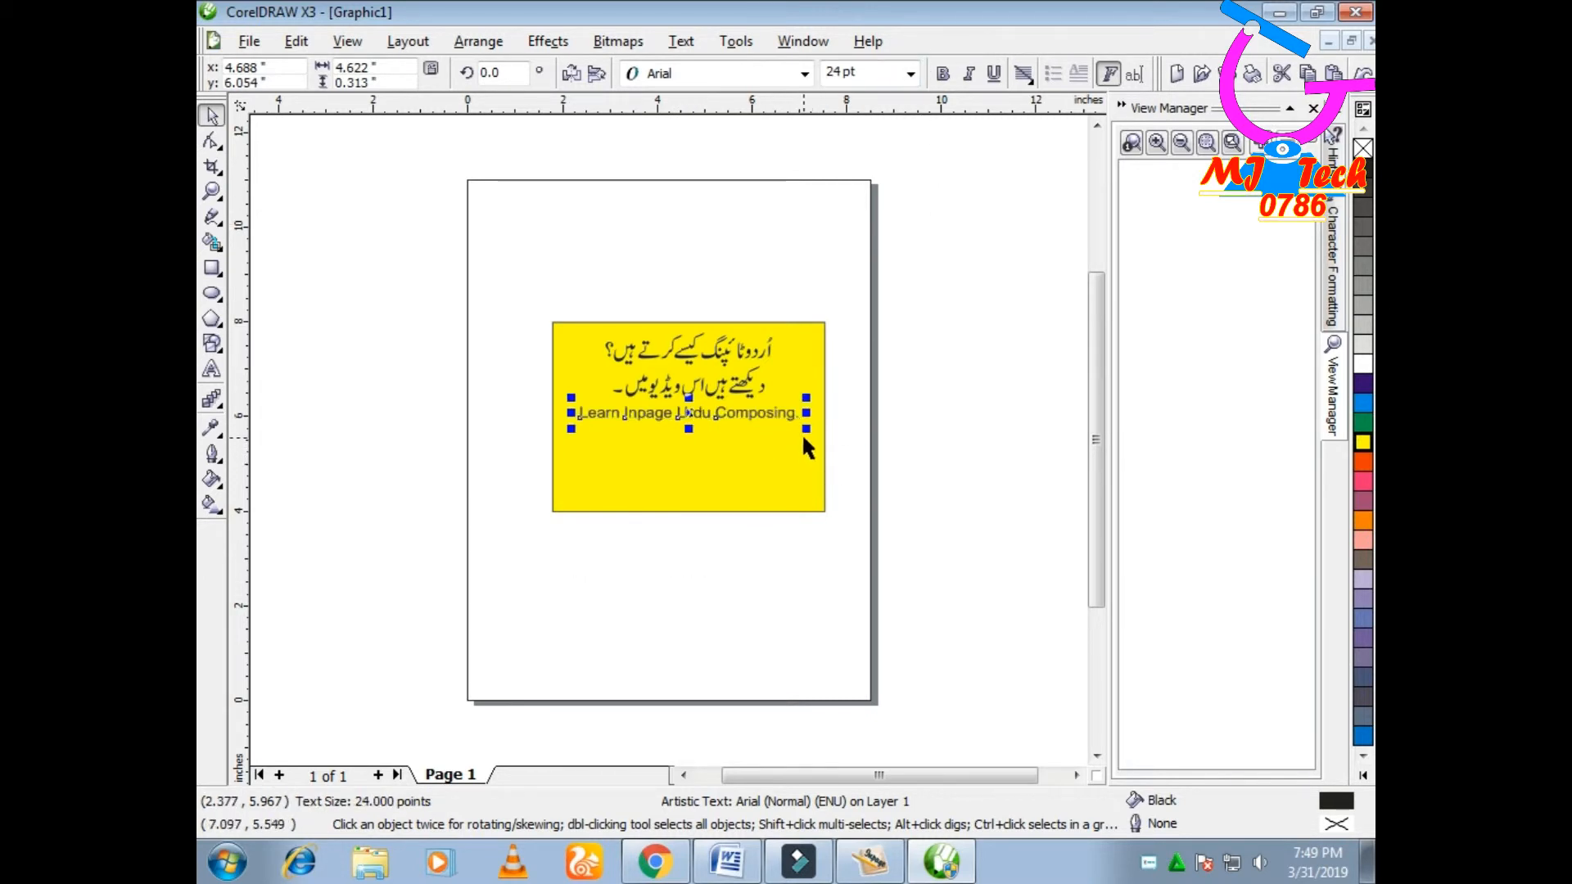
{"action": "mouse_move", "coordinate": [811, 431]}
{"action": "left_mouse_down"}
{"action": "mouse_move", "coordinate": [841, 464]}
{"action": "mouse_move", "coordinate": [826, 439]}
{"action": "left_mouse_up"}
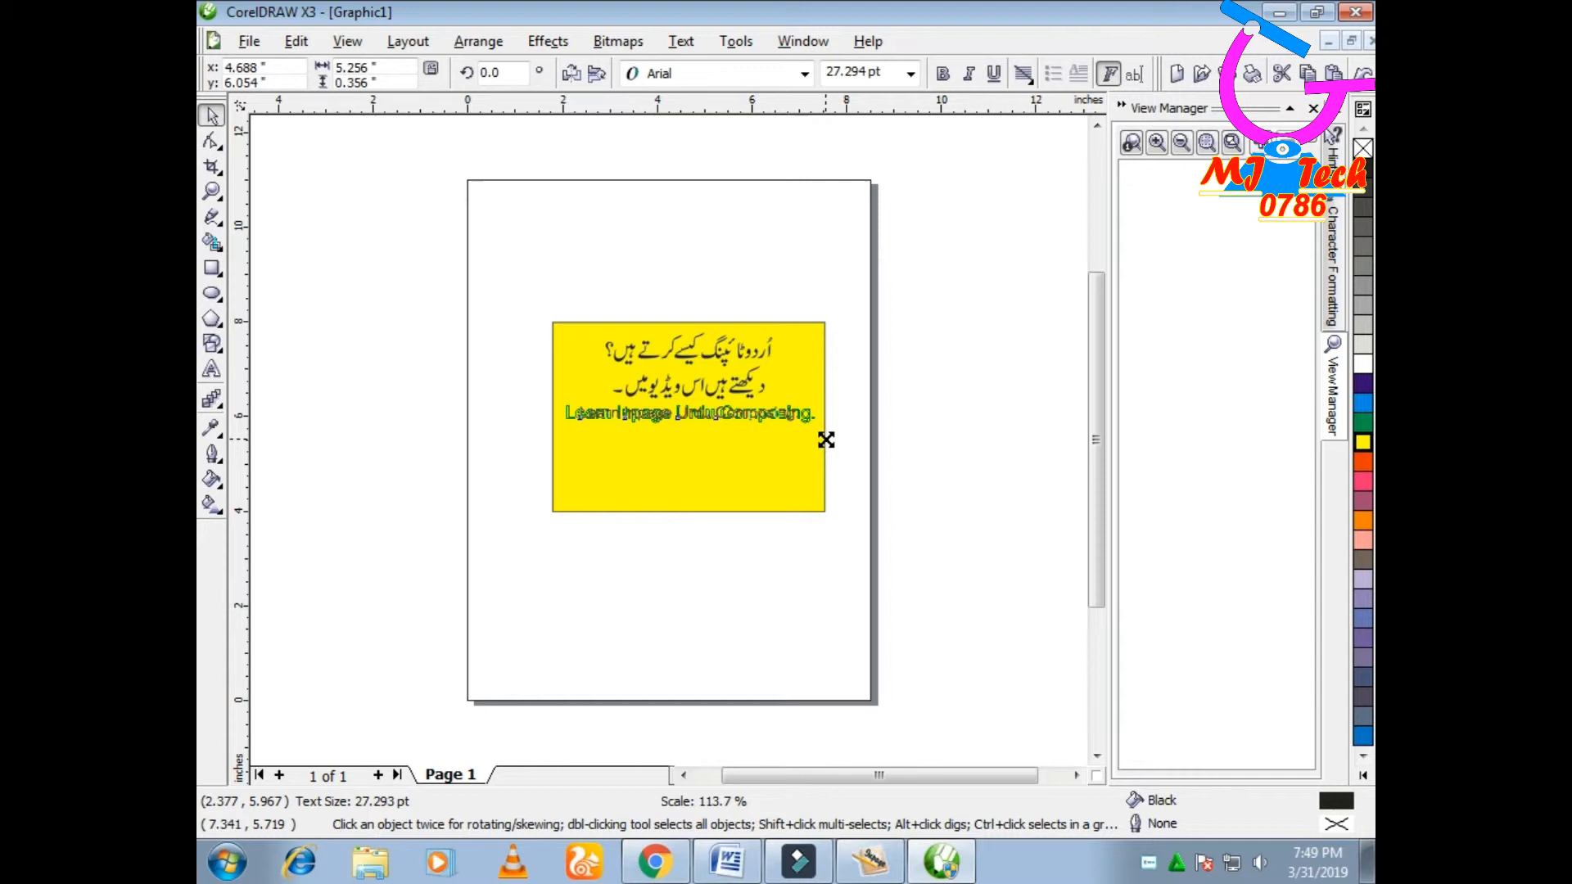
{"action": "left_click_drag", "start_coordinate": [826, 440], "coordinate": [825, 440]}
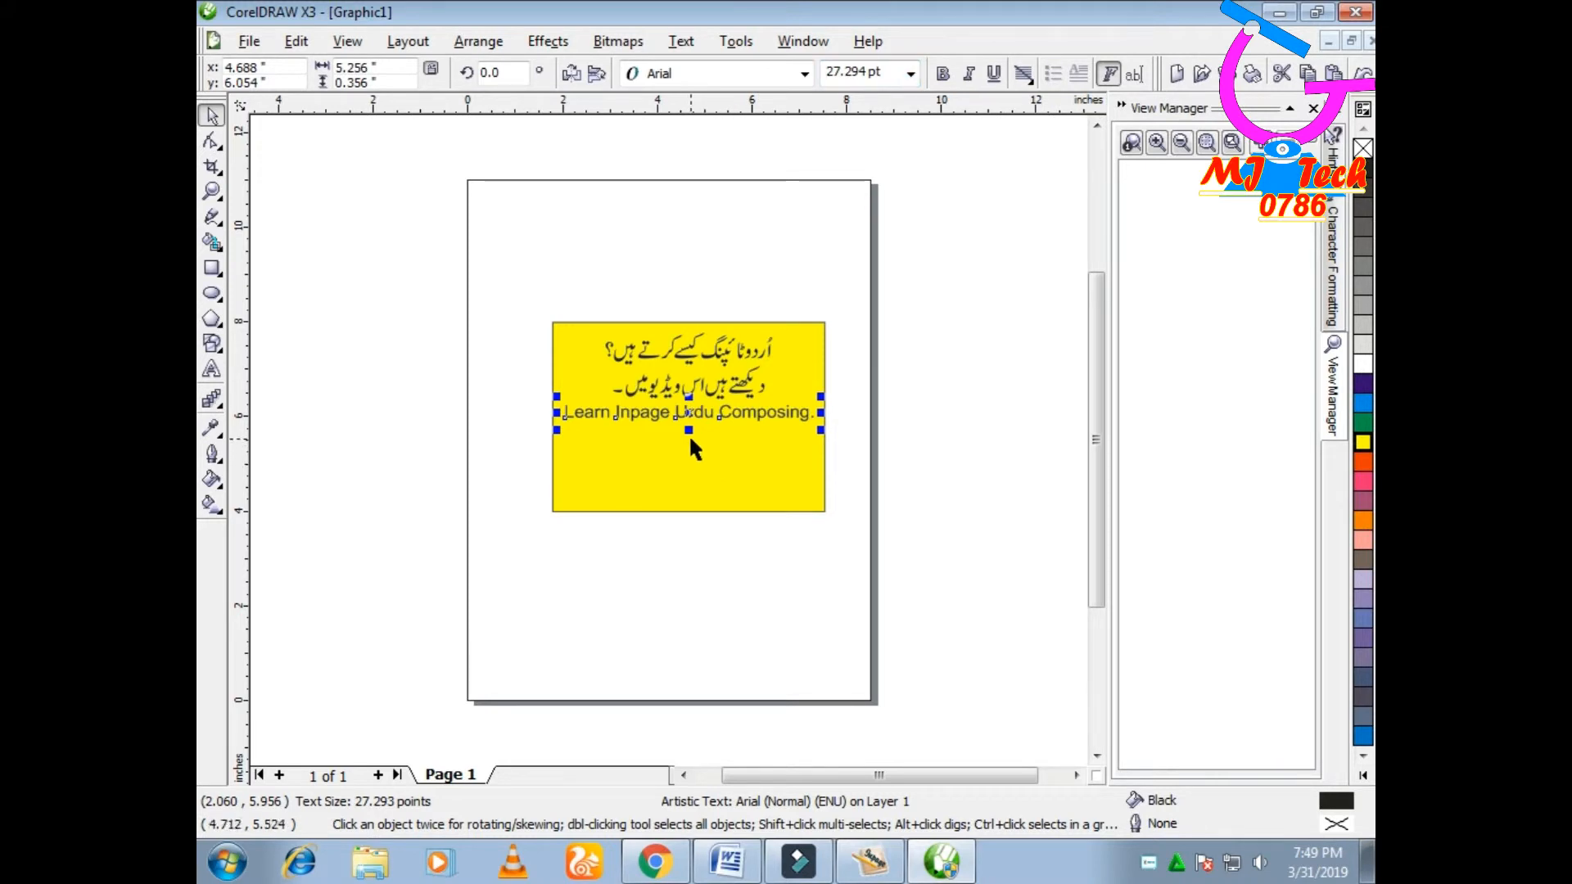
{"action": "left_click_drag", "start_coordinate": [688, 431], "coordinate": [695, 438]}
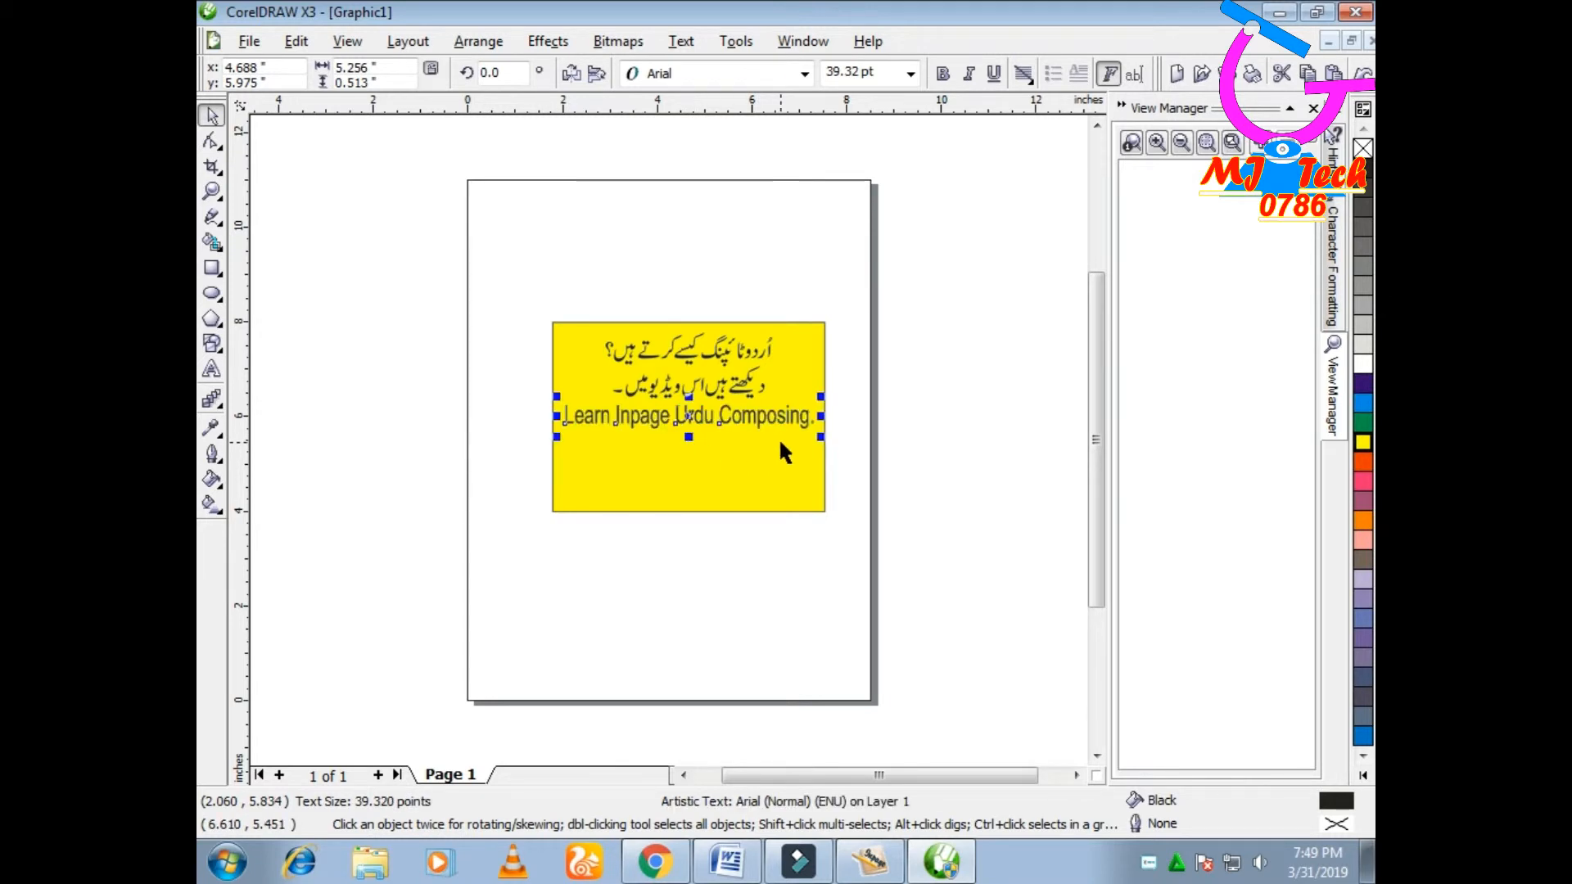
{"action": "key", "text": "ctrl+z"}
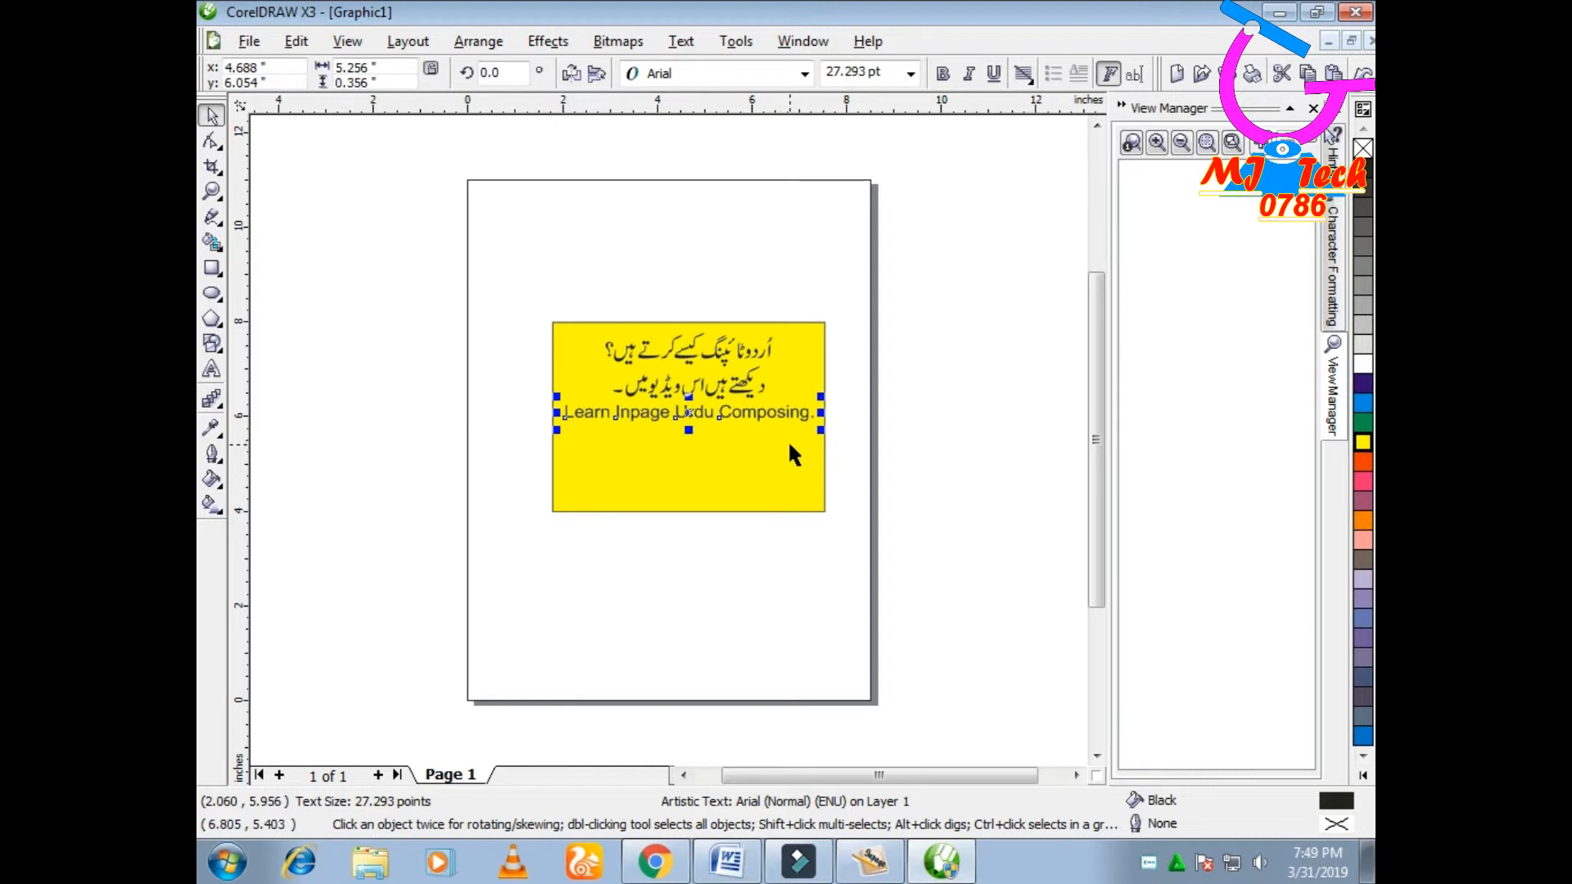
Make the English line bold and nudge it 0.1 inches to the left.
{"action": "left_click", "coordinate": [771, 467], "text": "shift"}
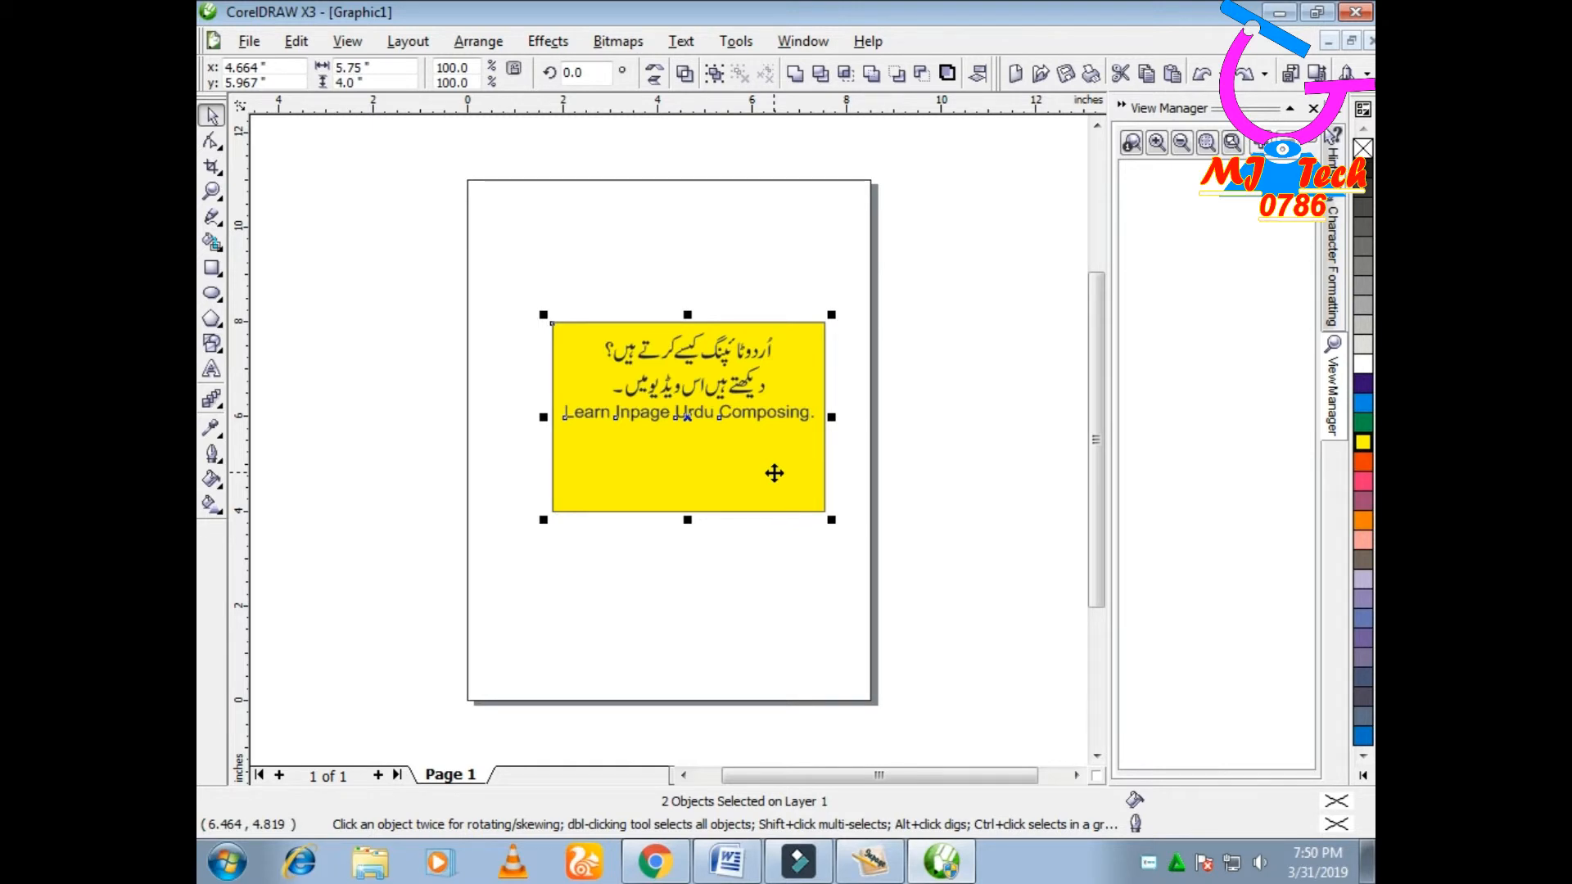
{"action": "key", "text": "shift+F2"}
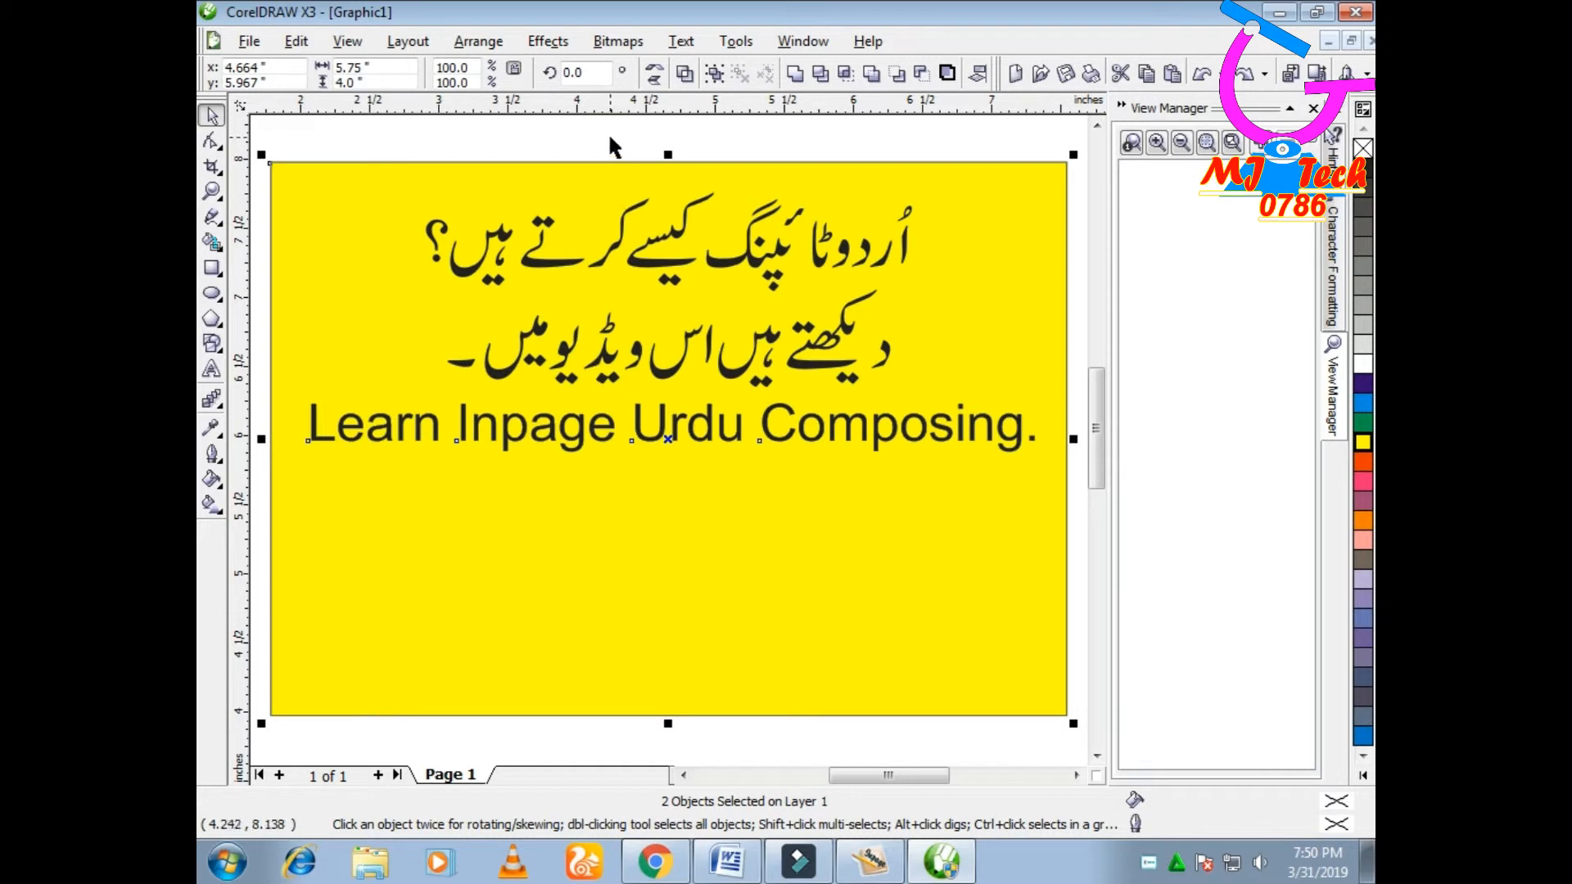
{"action": "left_click", "coordinate": [610, 127]}
{"action": "left_click", "coordinate": [641, 439]}
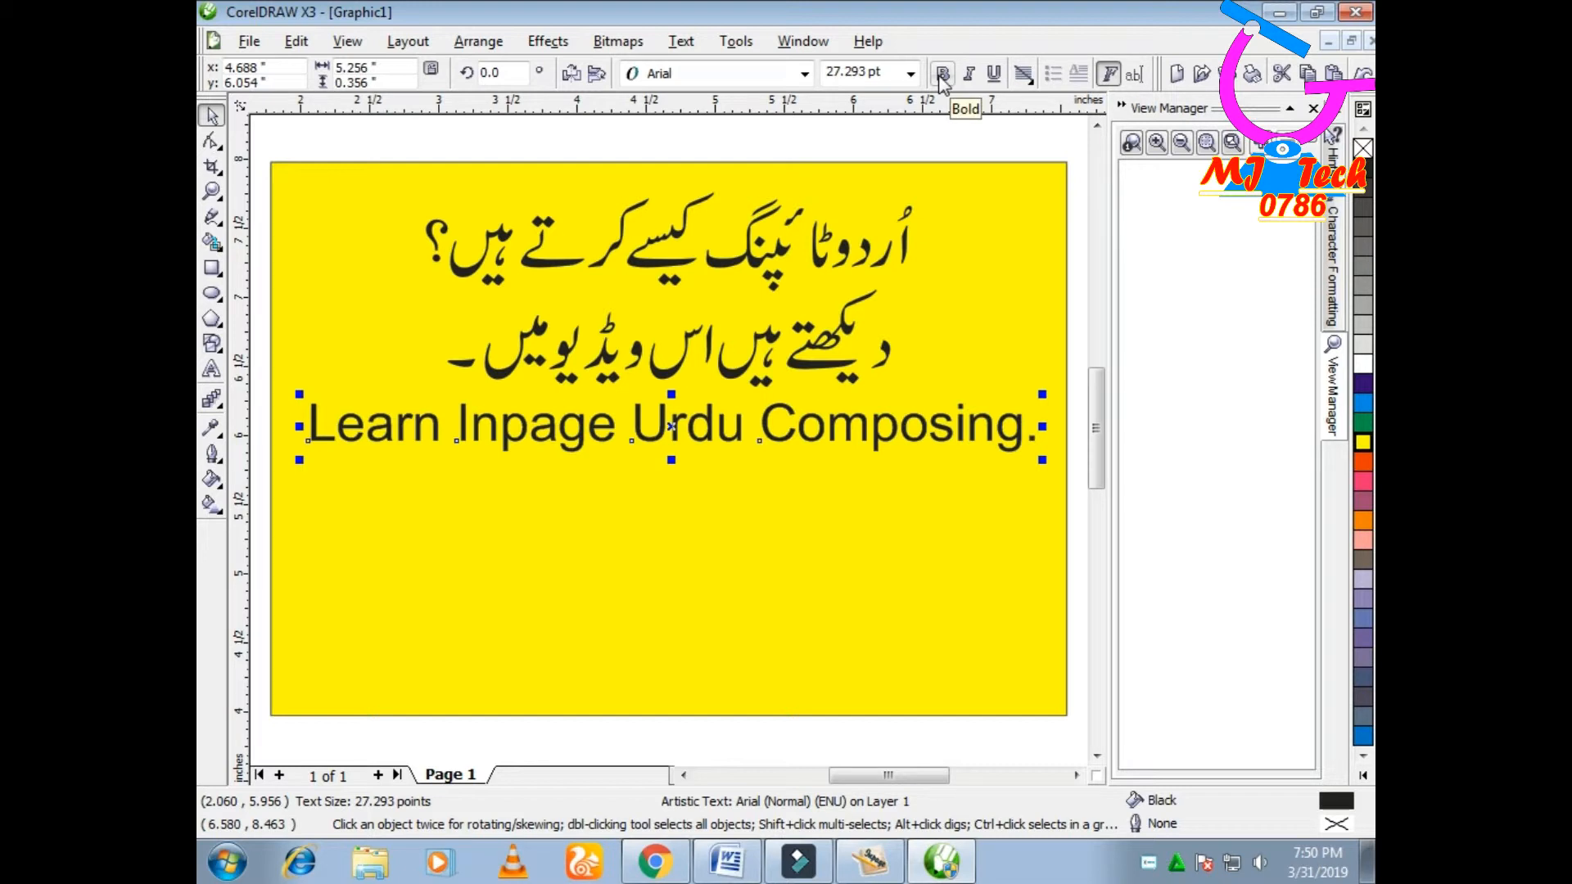
{"action": "left_click", "coordinate": [942, 74]}
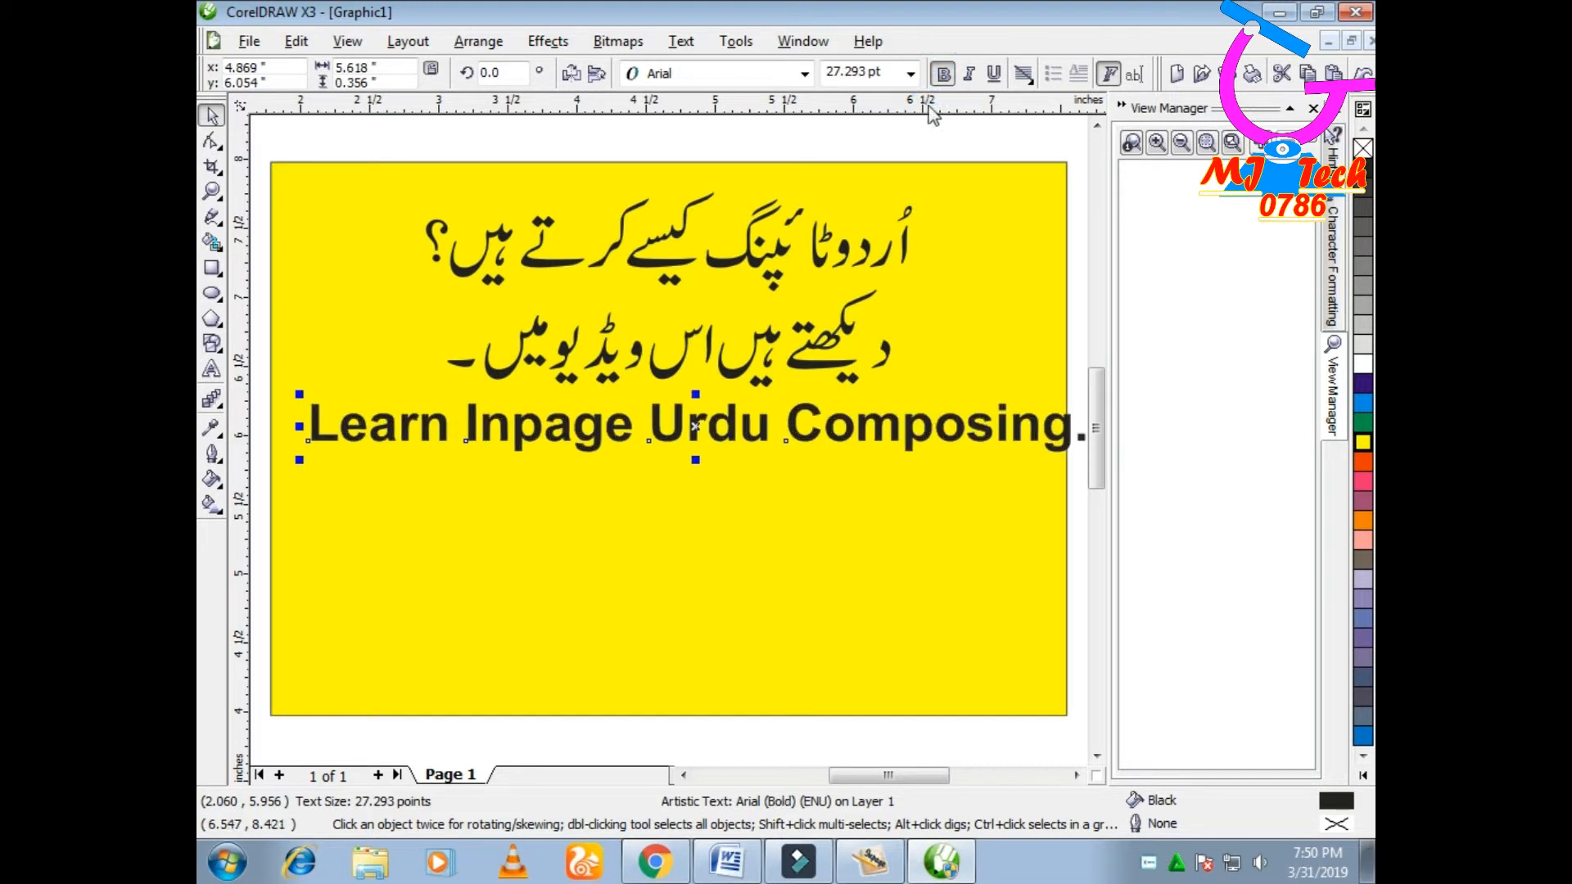
{"action": "key", "text": "Left"}
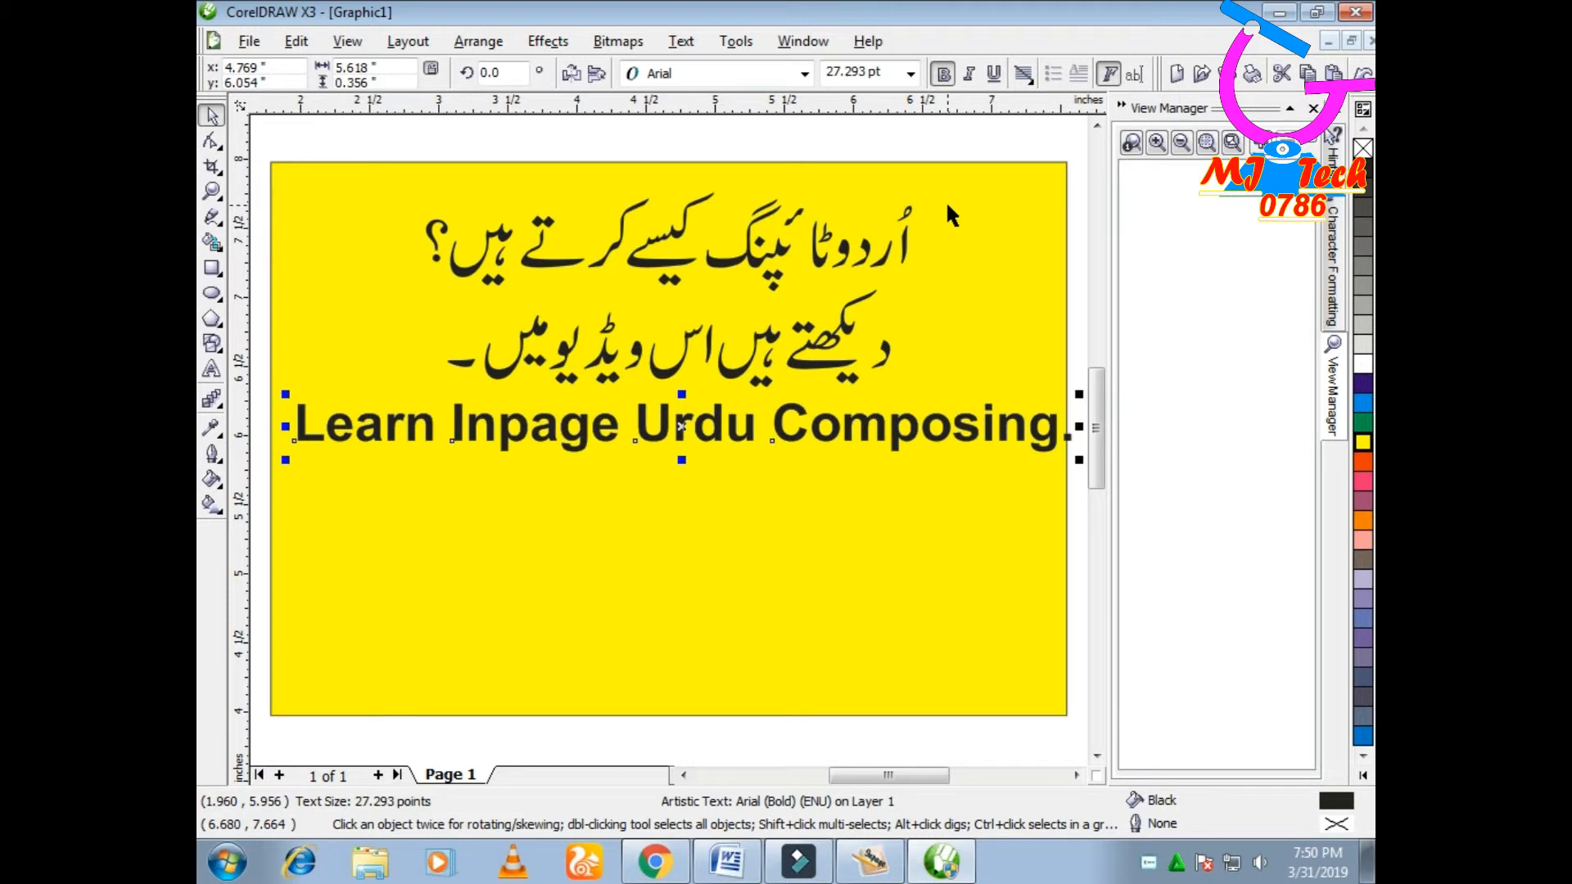
Tighten the English line's letter spacing with the Shape tool until the line is about 5.21 inches wide.
{"action": "left_click", "coordinate": [212, 141]}
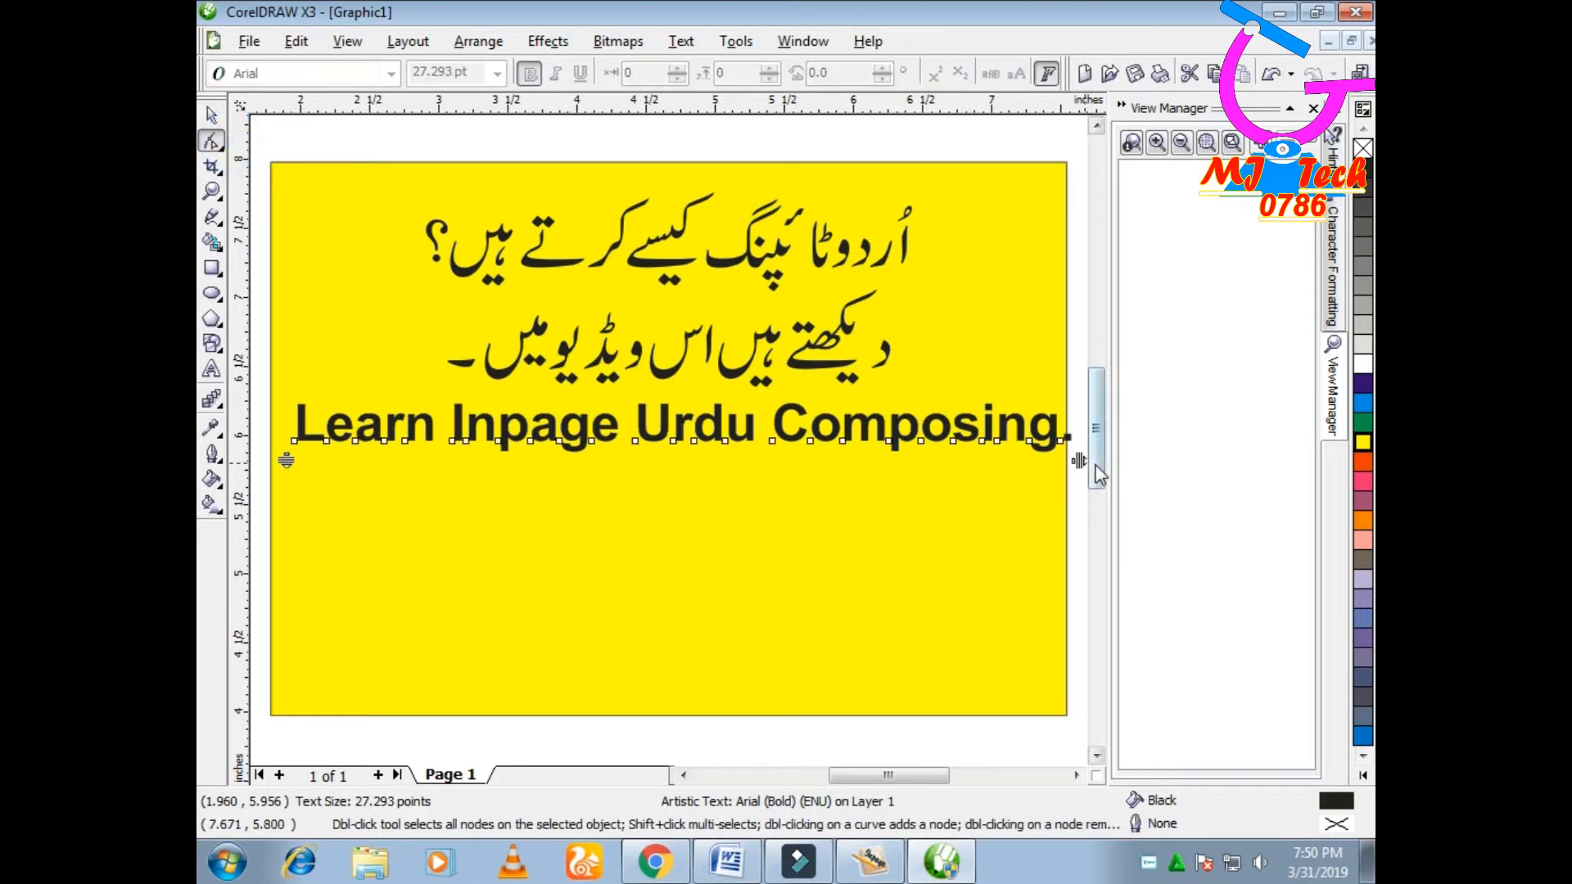
{"action": "left_click_drag", "start_coordinate": [1079, 460], "coordinate": [984, 461]}
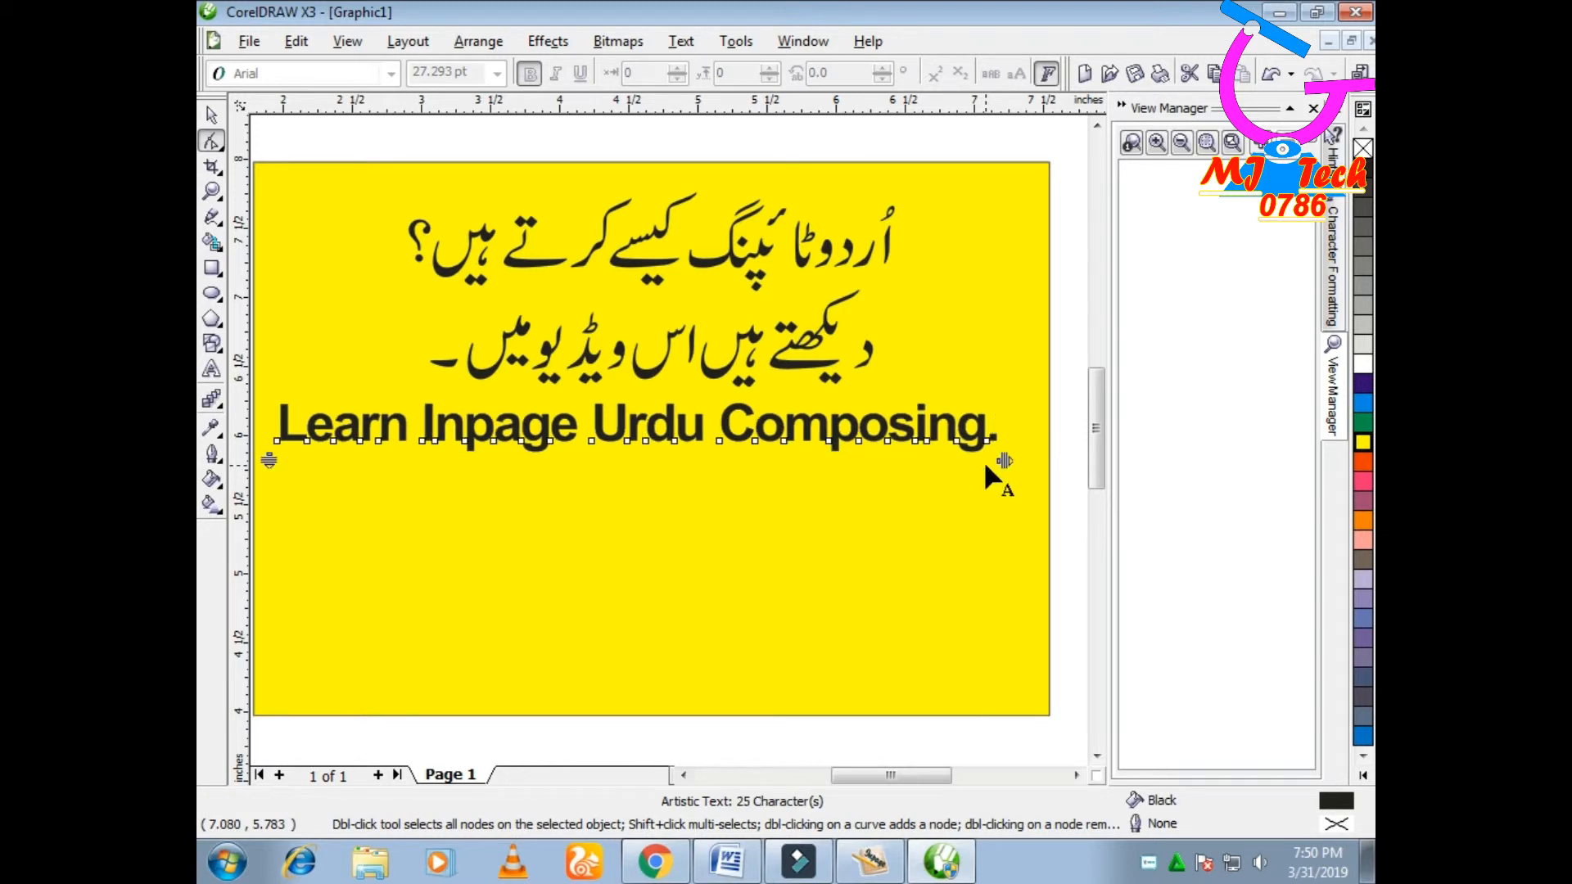
{"action": "left_click", "coordinate": [211, 115]}
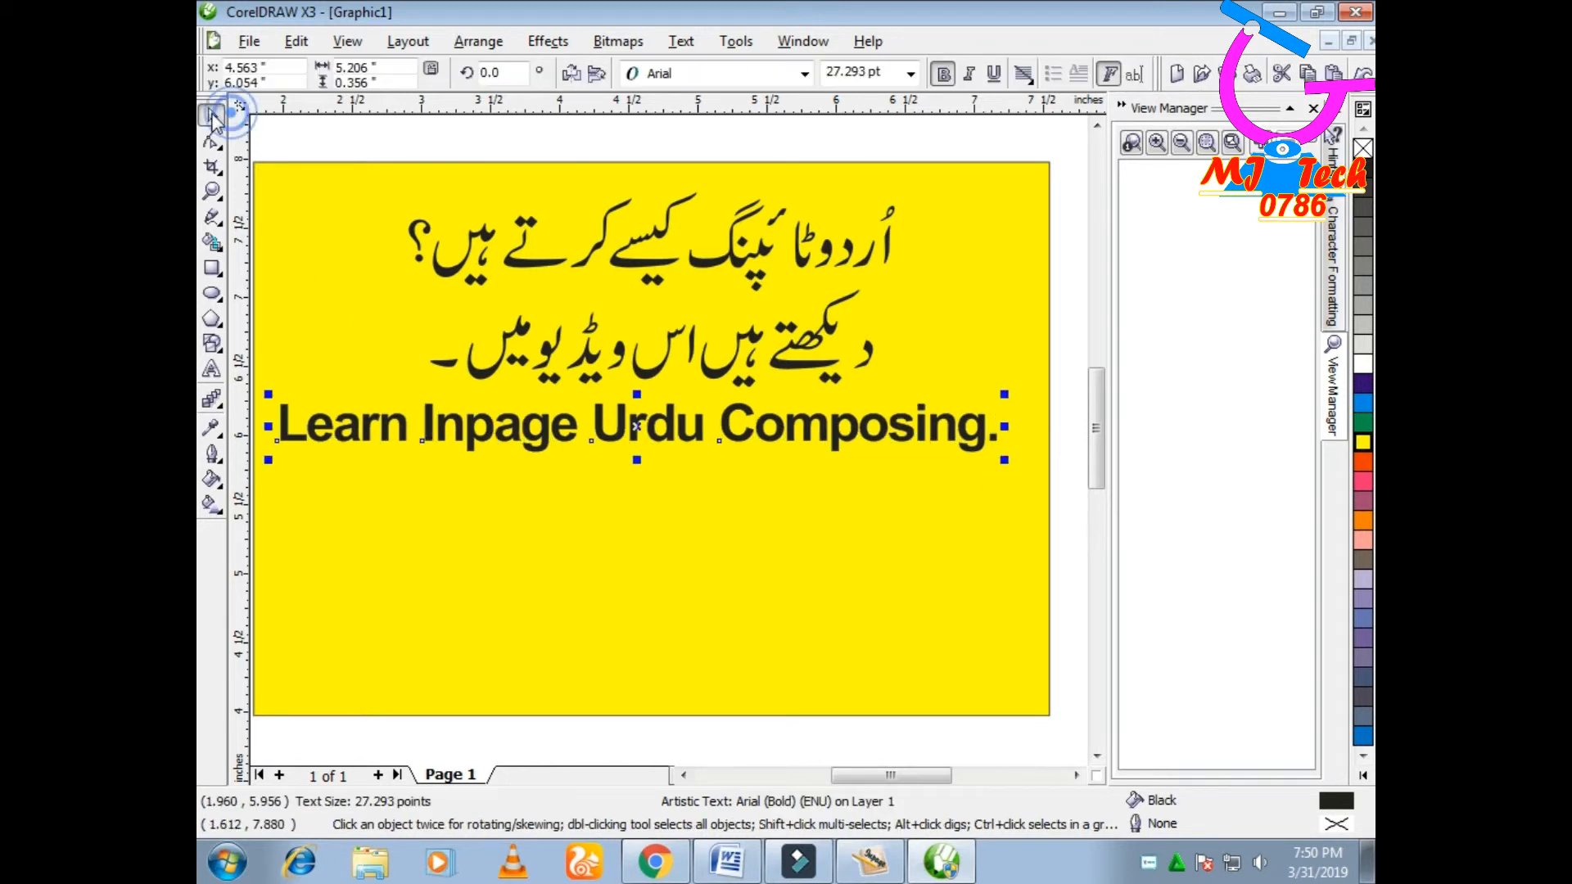
Nudge the English line 0.1 inches right and 0.1 inches down, and enlarge it to about 5.45 inches wide.
{"action": "key", "text": "Right"}
{"action": "key", "text": "Down"}
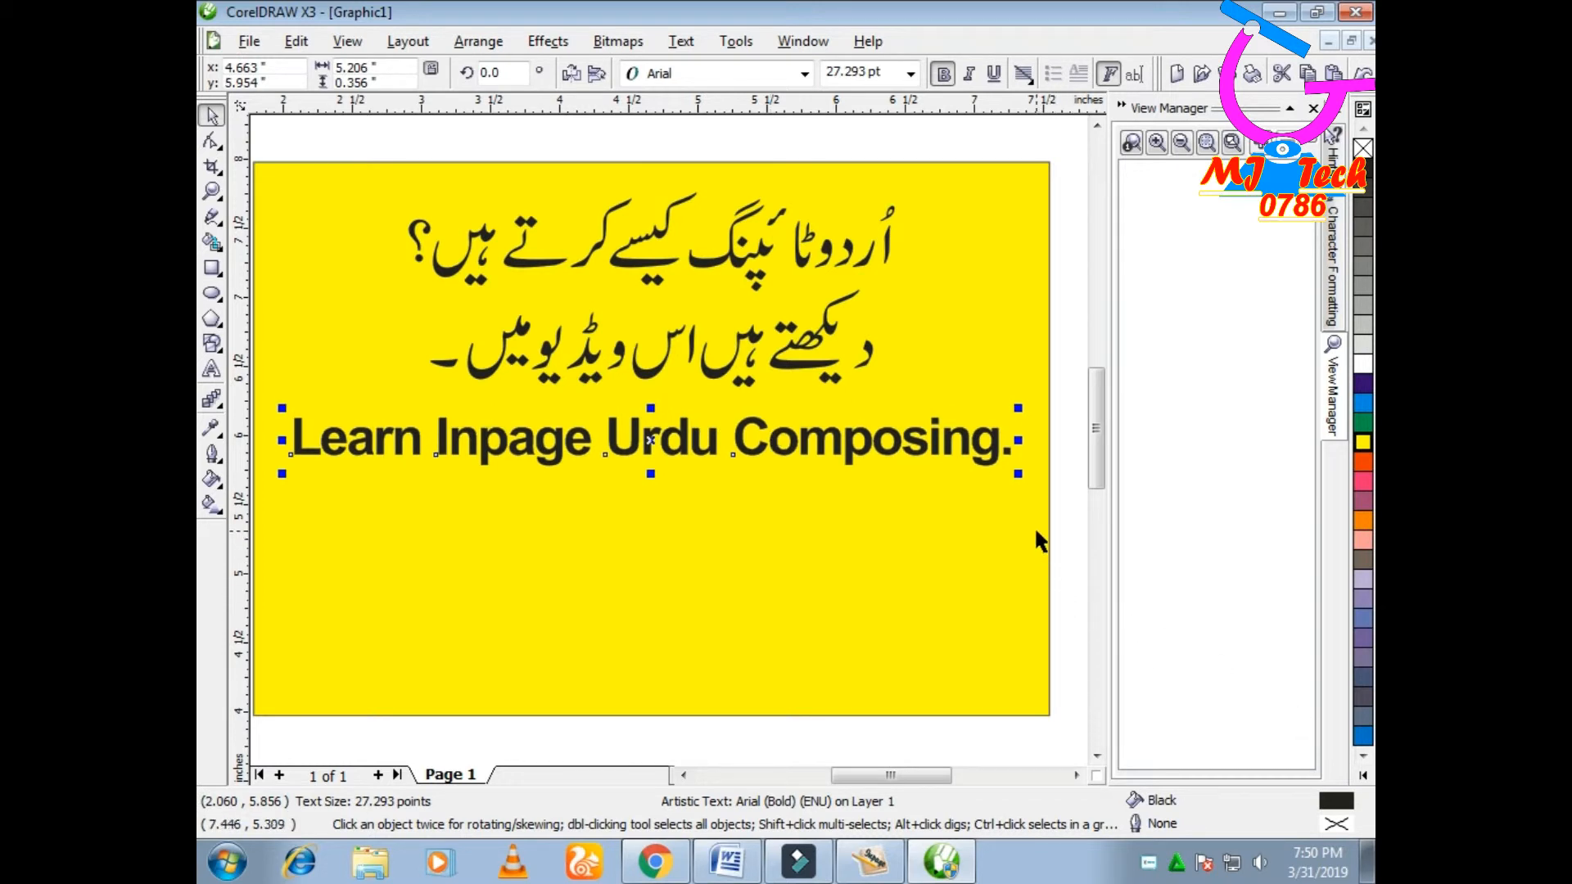
{"action": "left_click_drag", "start_coordinate": [1024, 476], "coordinate": [1041, 509]}
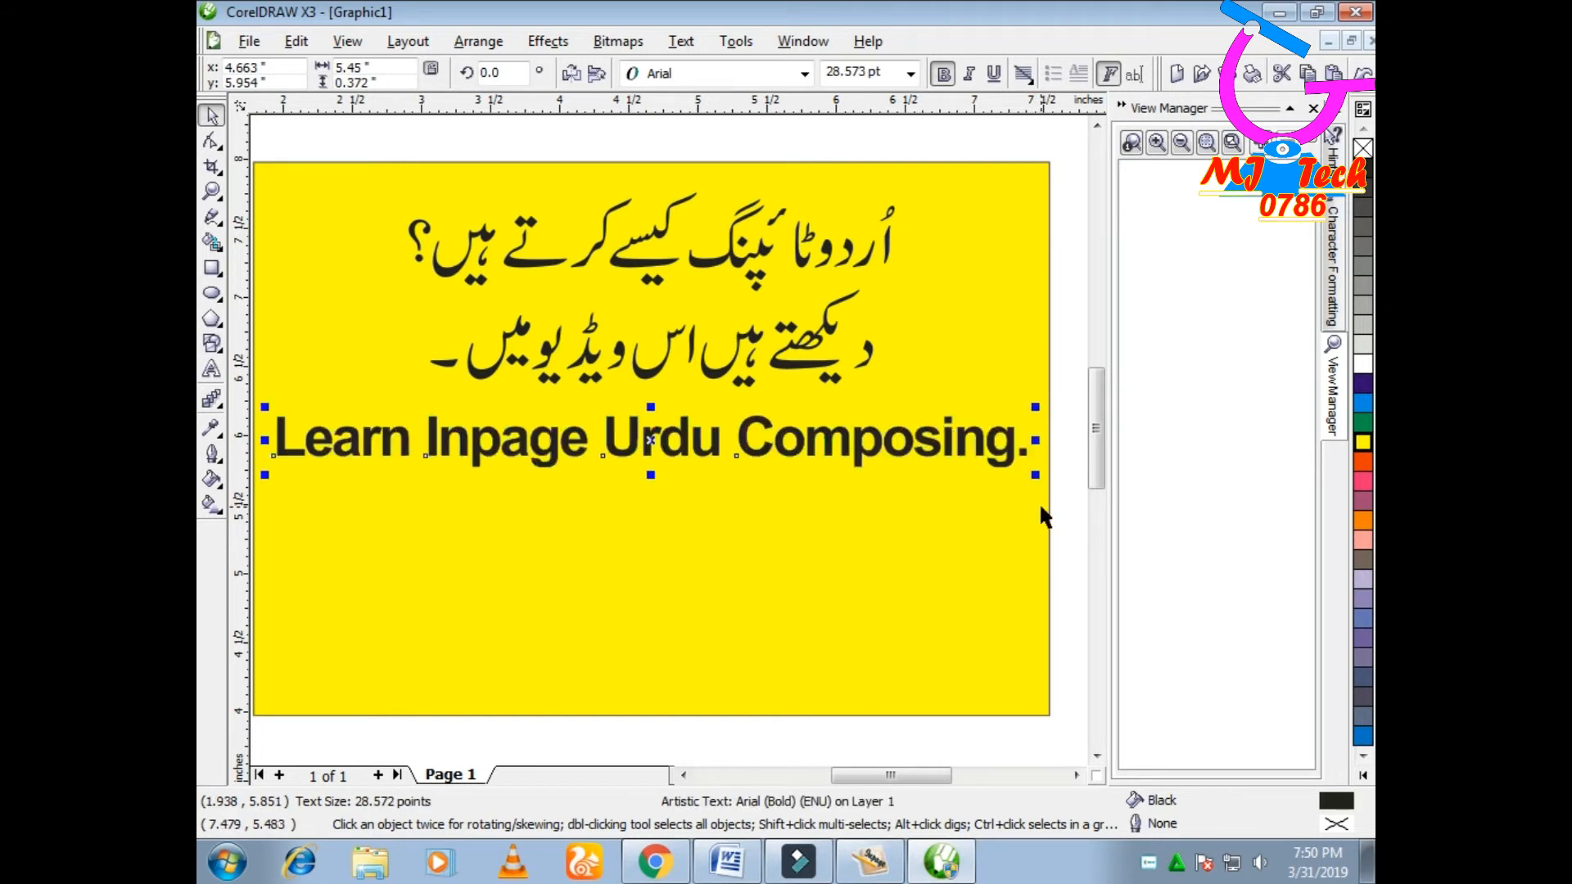
{"action": "key", "text": "Down"}
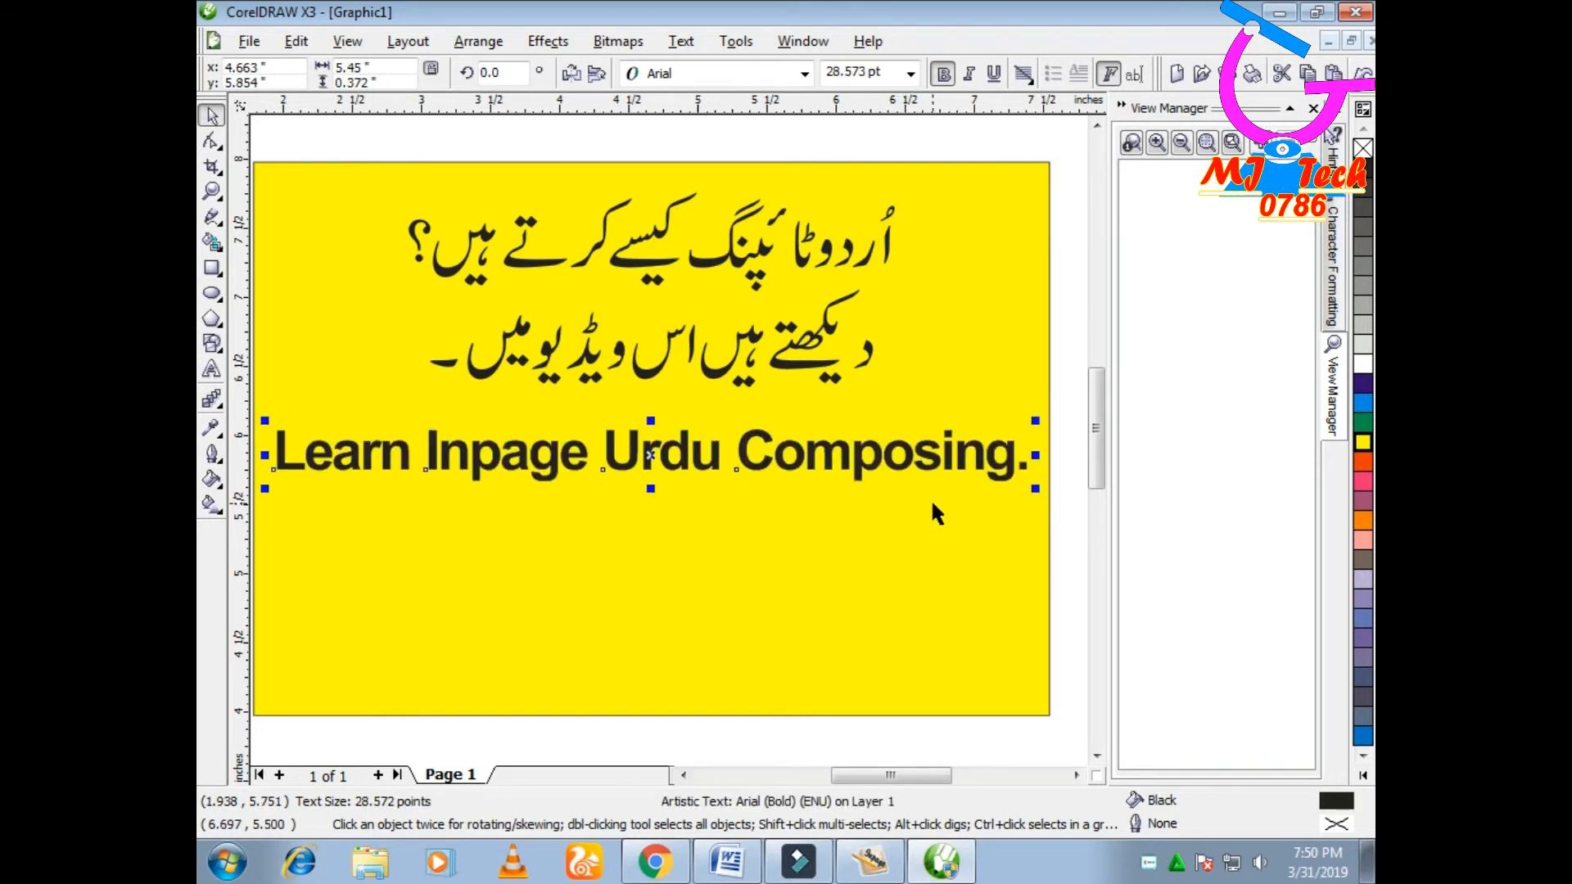
{"action": "key", "text": "Up"}
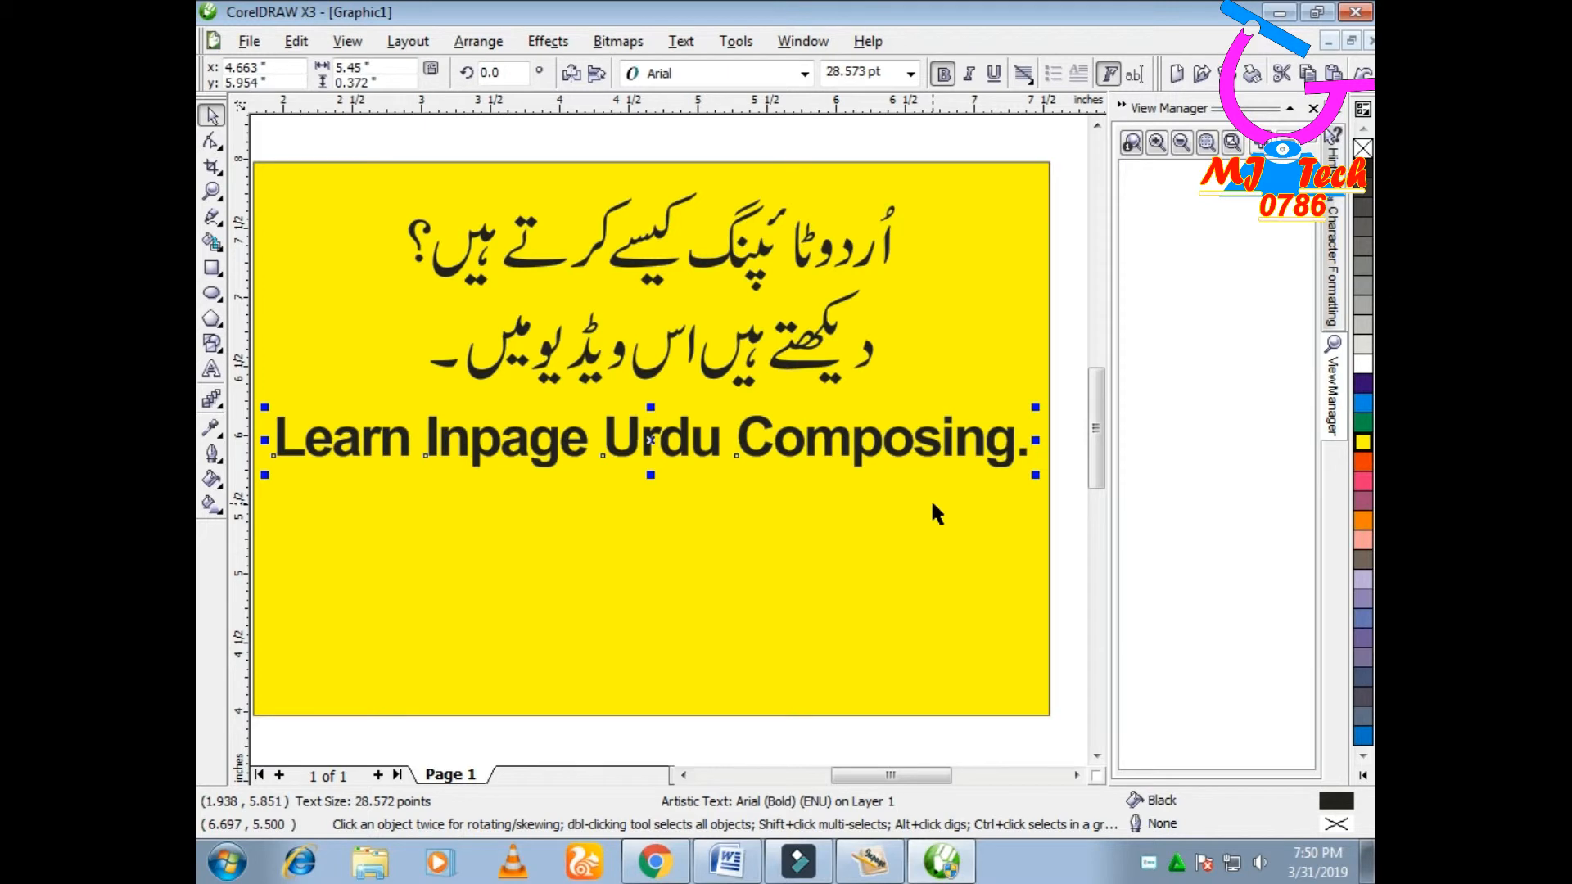
Give the English line a white 4.0 pt outline with rounded corners and line caps, placed behind the fill.
{"action": "key", "text": "F12"}
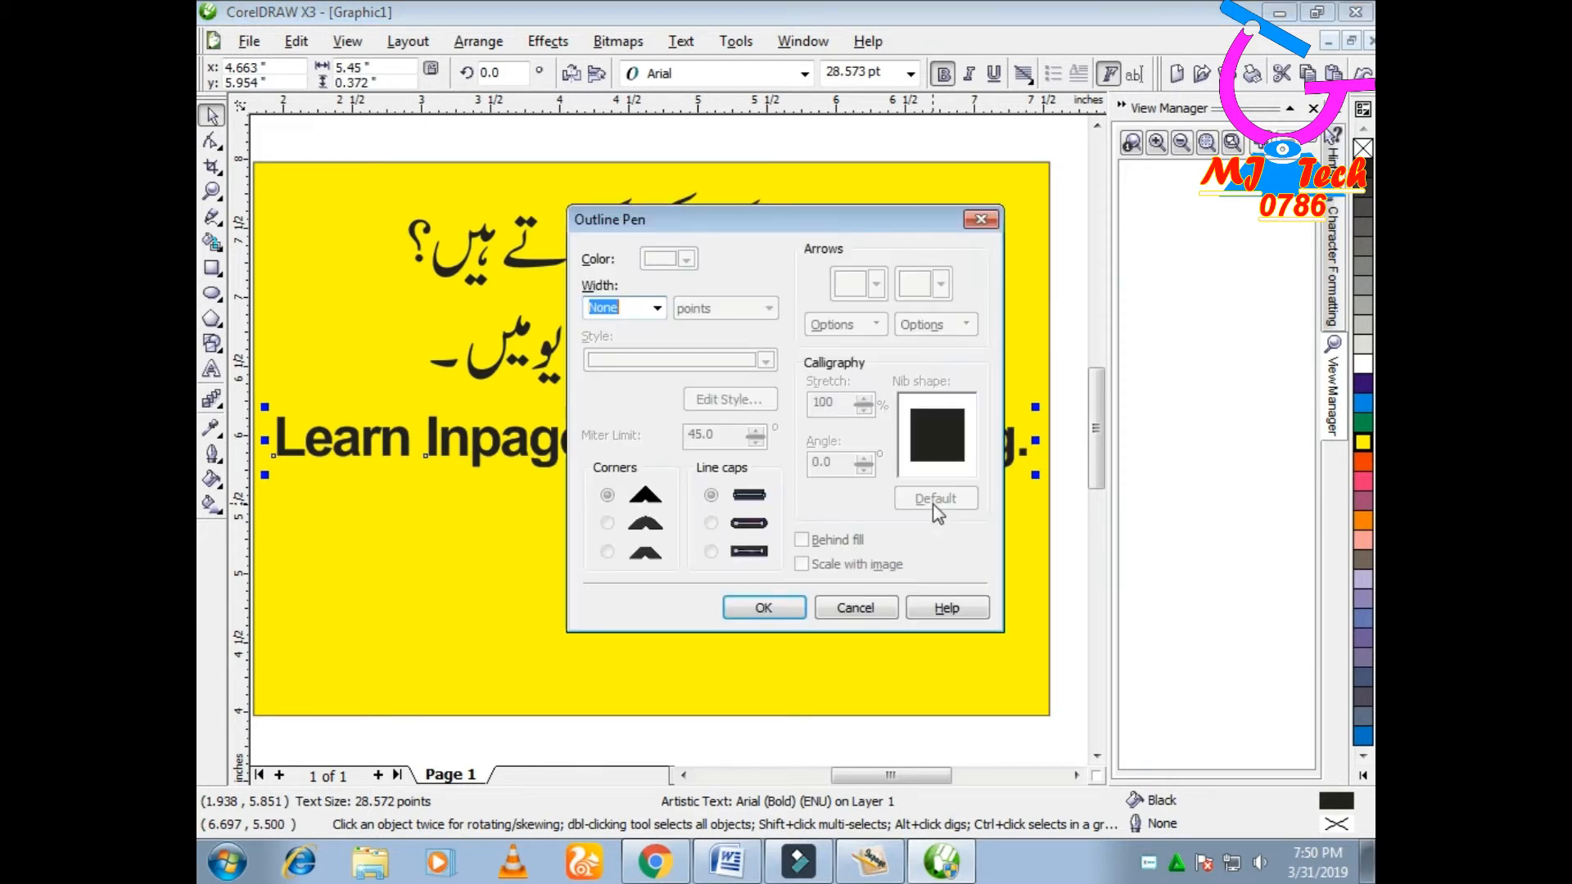
{"action": "left_click", "coordinate": [657, 308]}
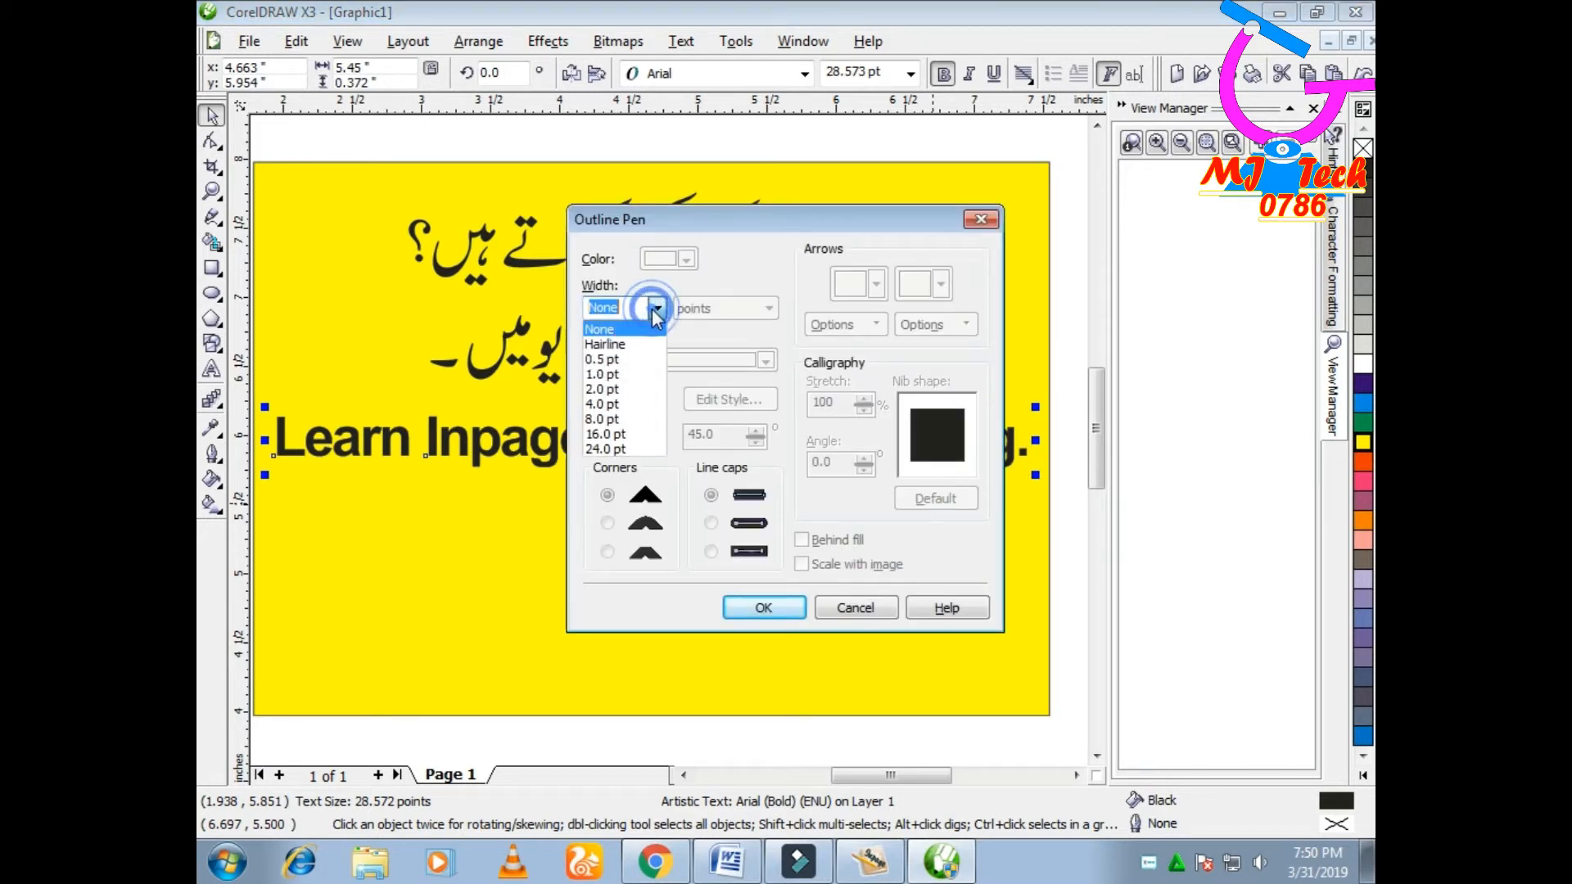
{"action": "left_click", "coordinate": [632, 404]}
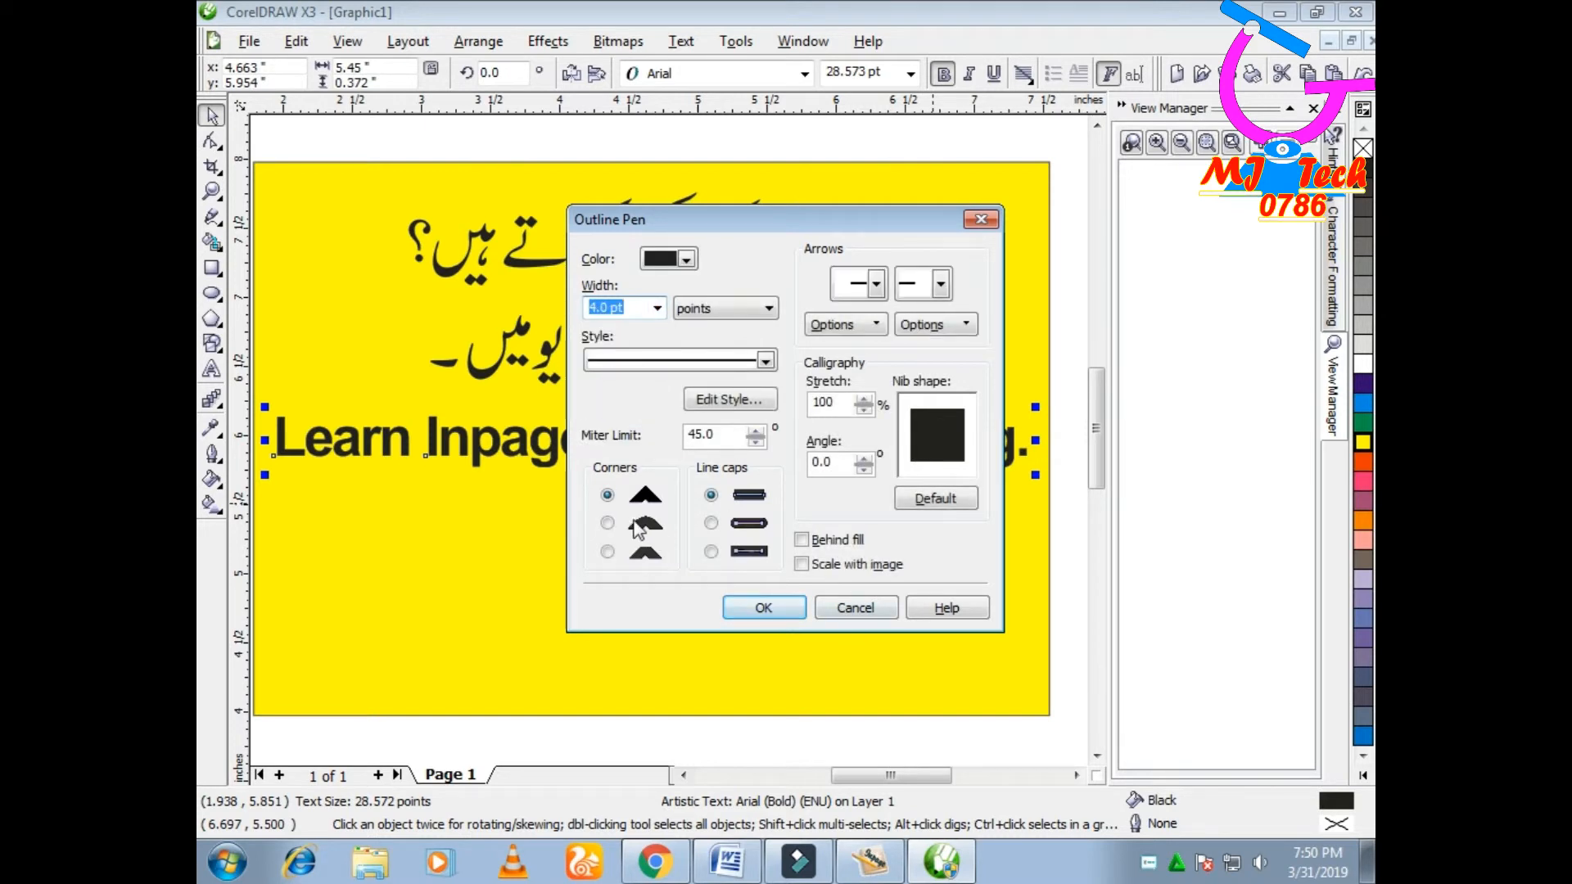
{"action": "left_click", "coordinate": [608, 522]}
{"action": "left_click", "coordinate": [711, 523]}
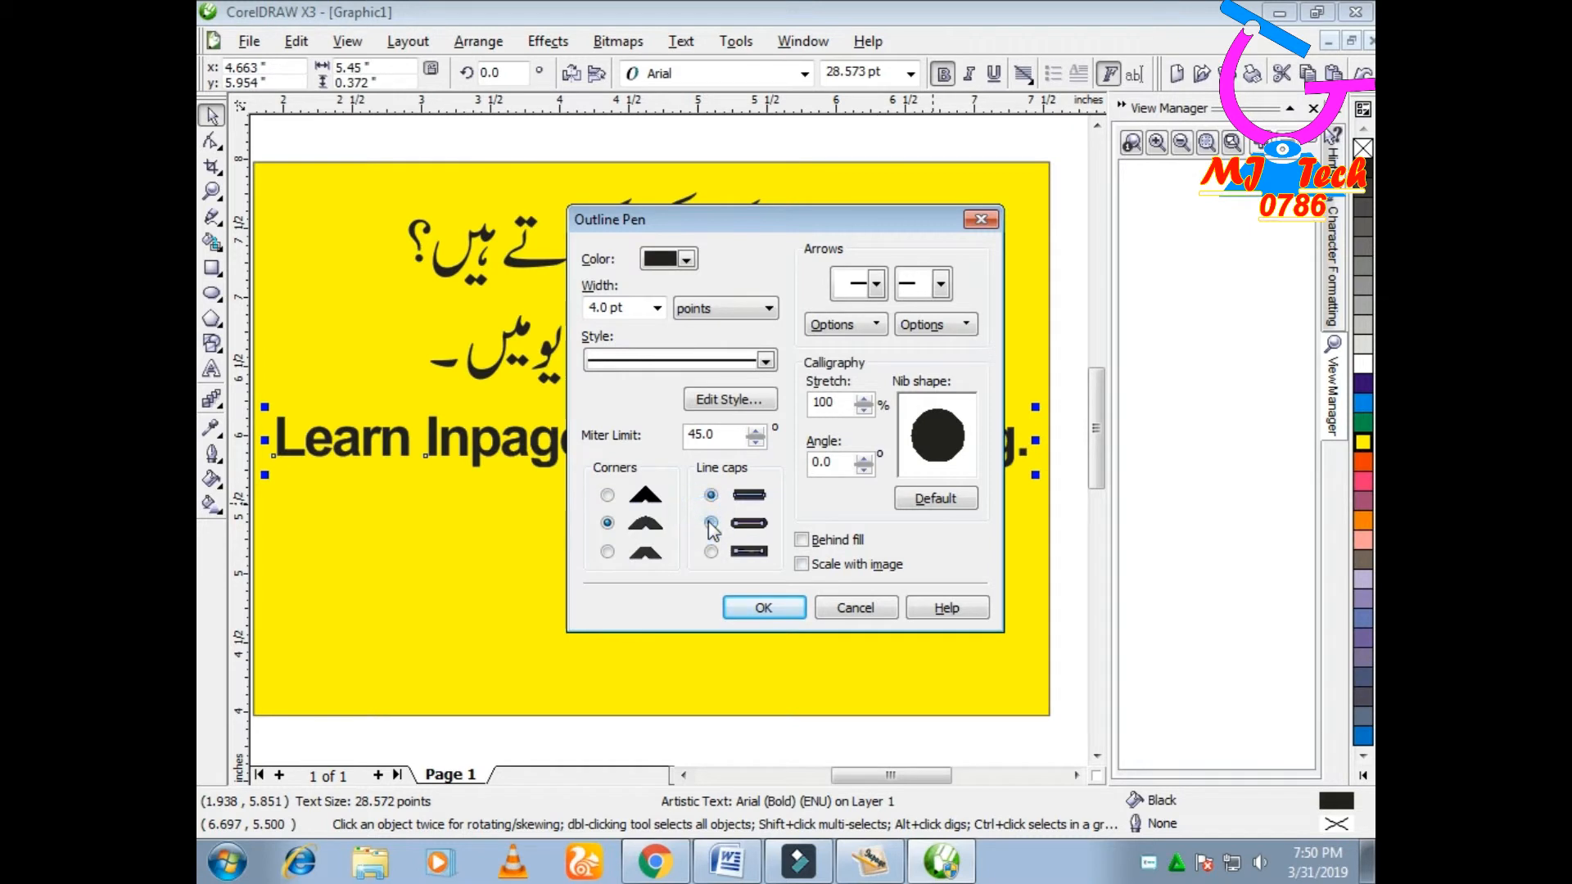
{"action": "left_click", "coordinate": [802, 540]}
{"action": "left_click", "coordinate": [774, 606]}
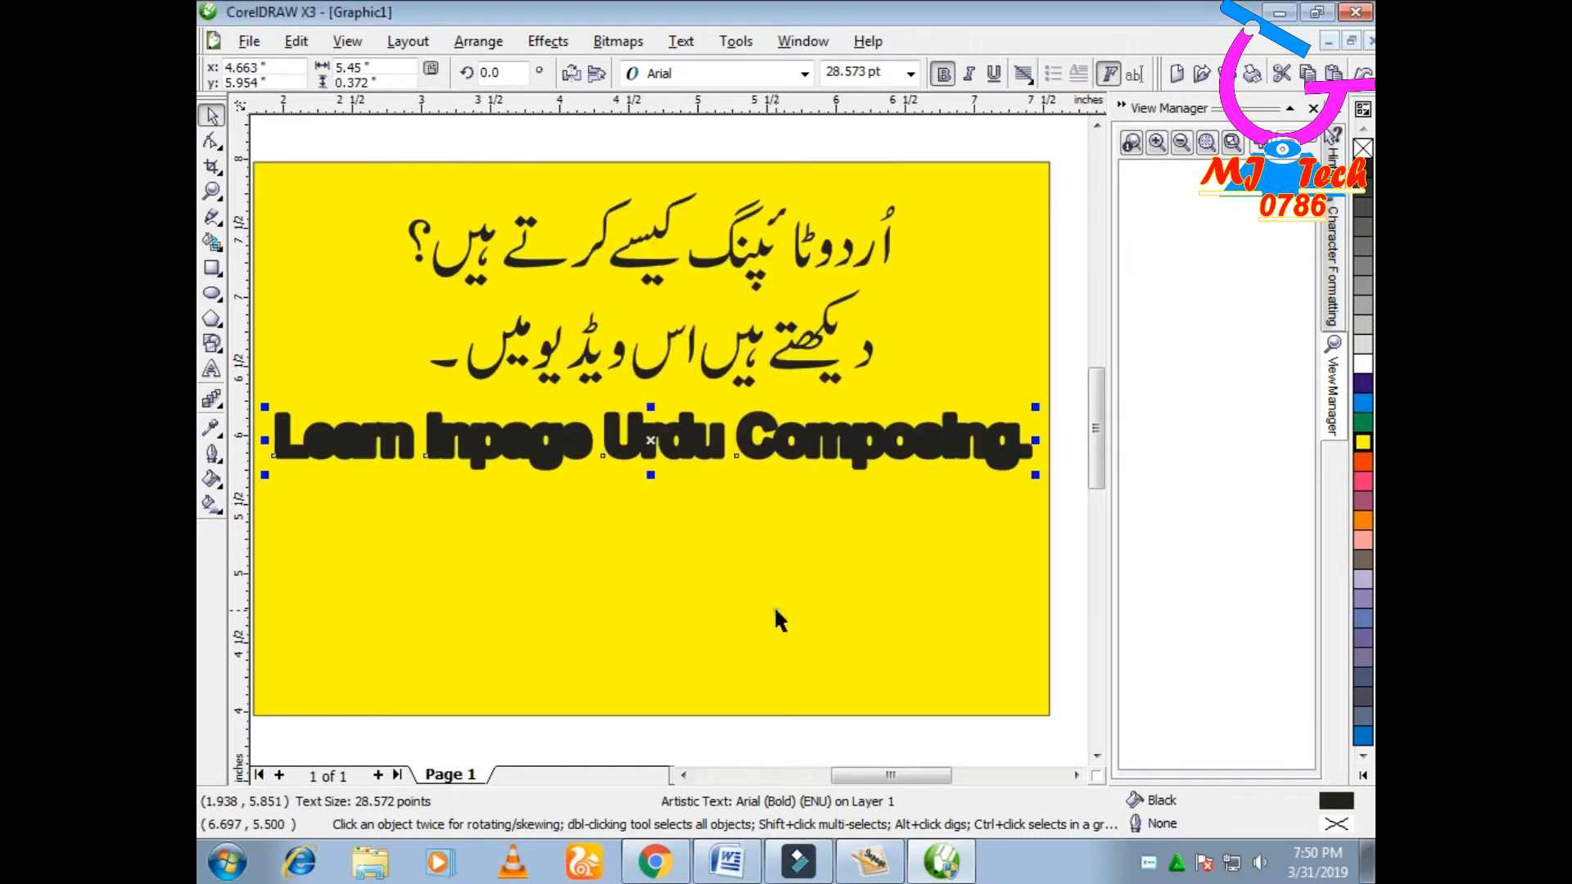
{"action": "right_click", "coordinate": [1361, 366]}
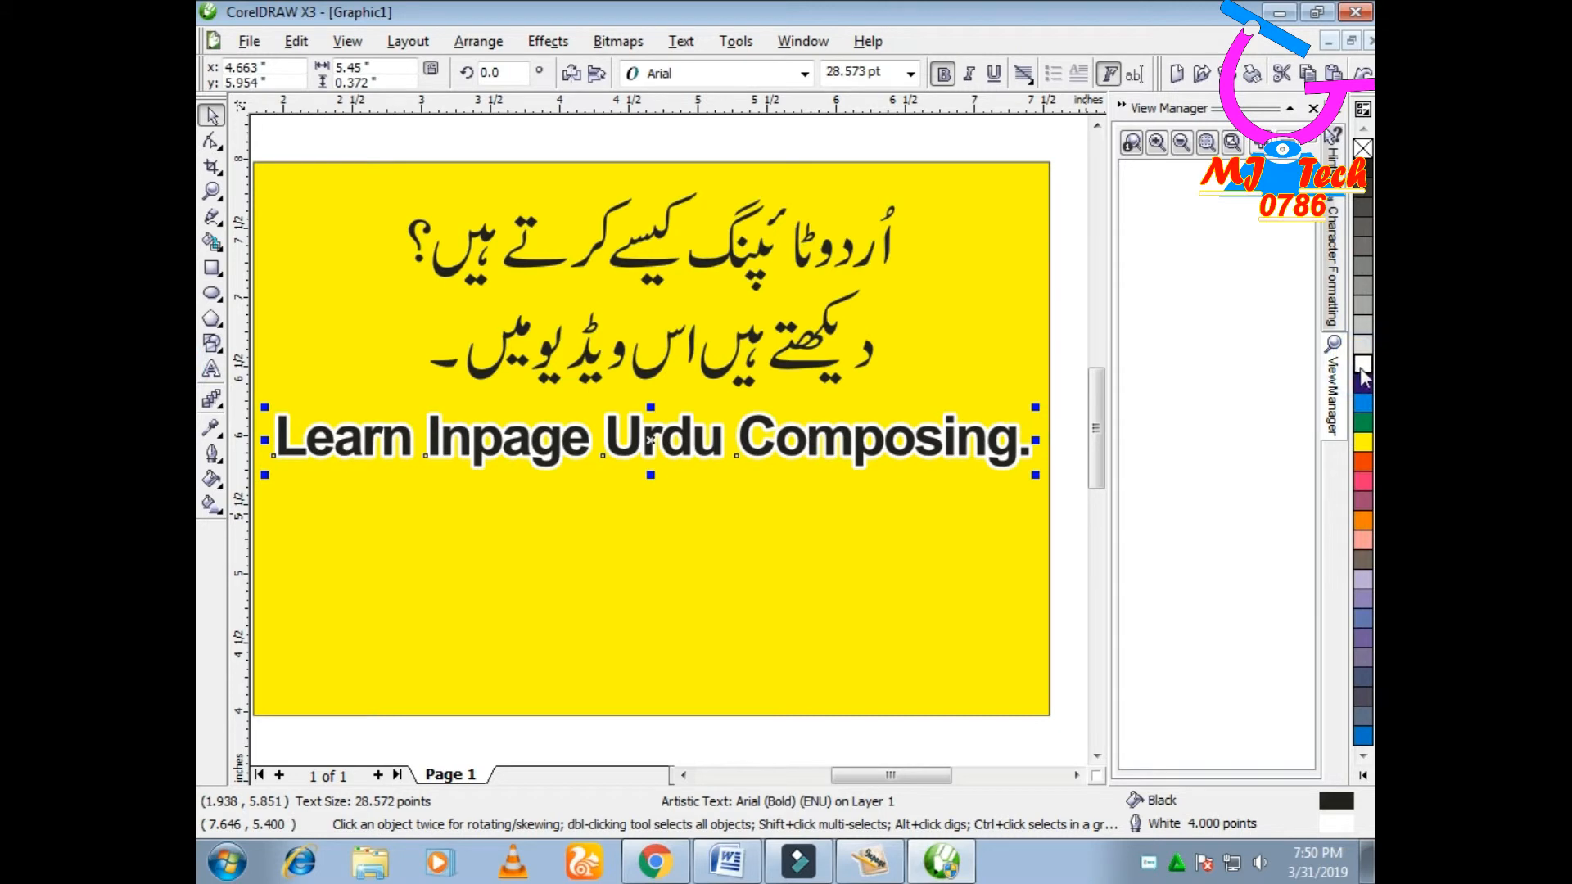
Enlarge the Urdu text group proportionally about its centre to about 4.1 inches wide.
{"action": "left_click", "coordinate": [818, 366]}
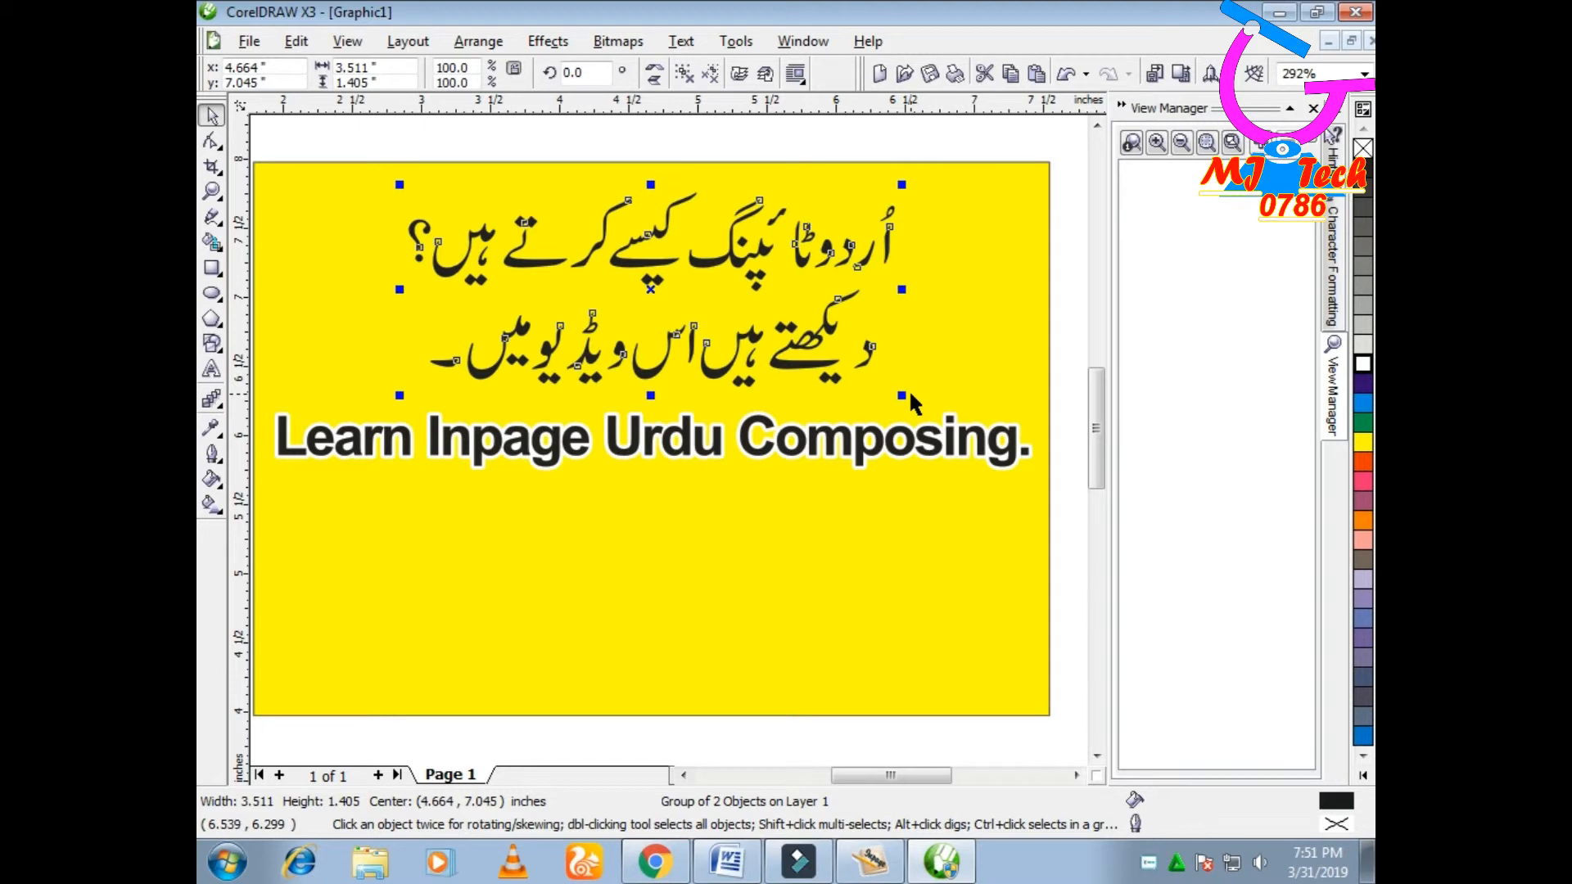
{"action": "left_click_drag", "start_coordinate": [906, 396], "coordinate": [948, 423]}
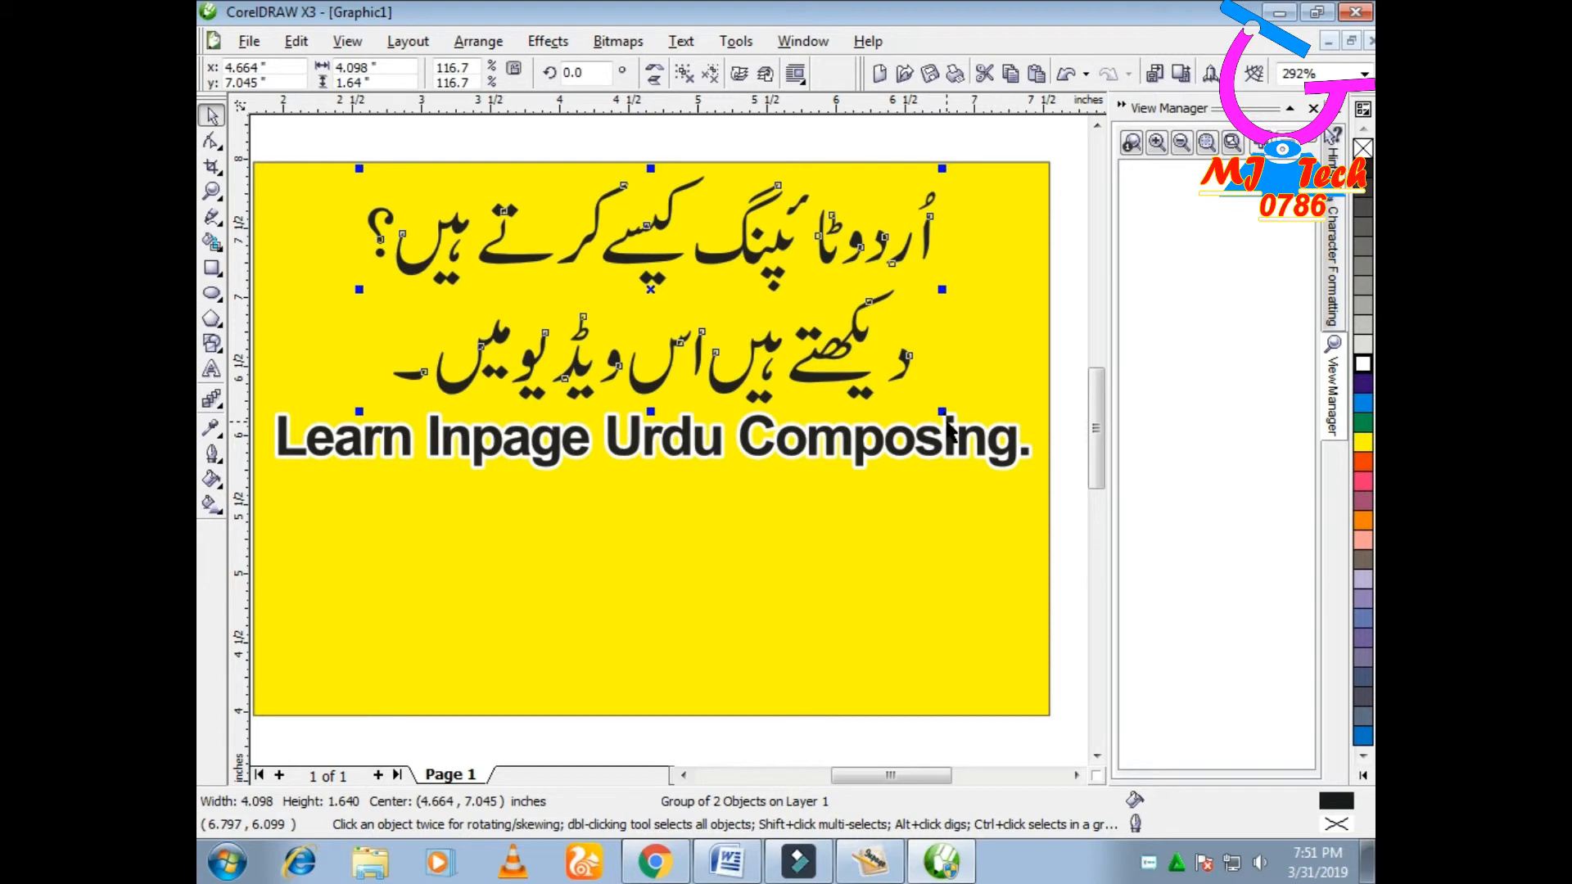
Give the Urdu text group a 4.0 pt outline with rounded corners, placed behind the fill and scaled with the image.
{"action": "key", "text": "F12"}
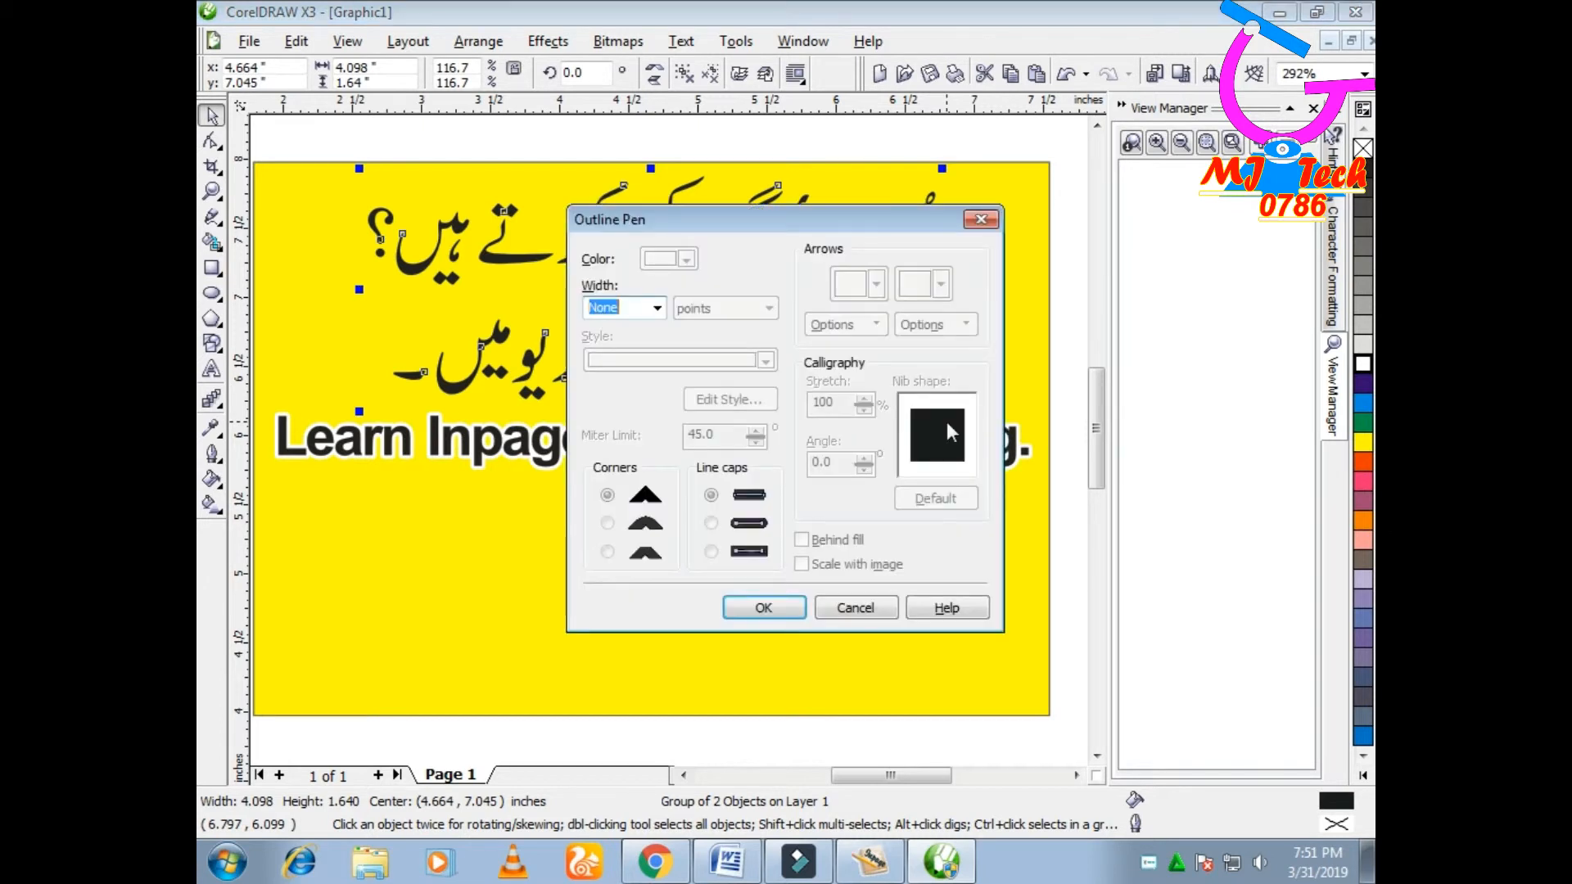
{"action": "left_click", "coordinate": [658, 310]}
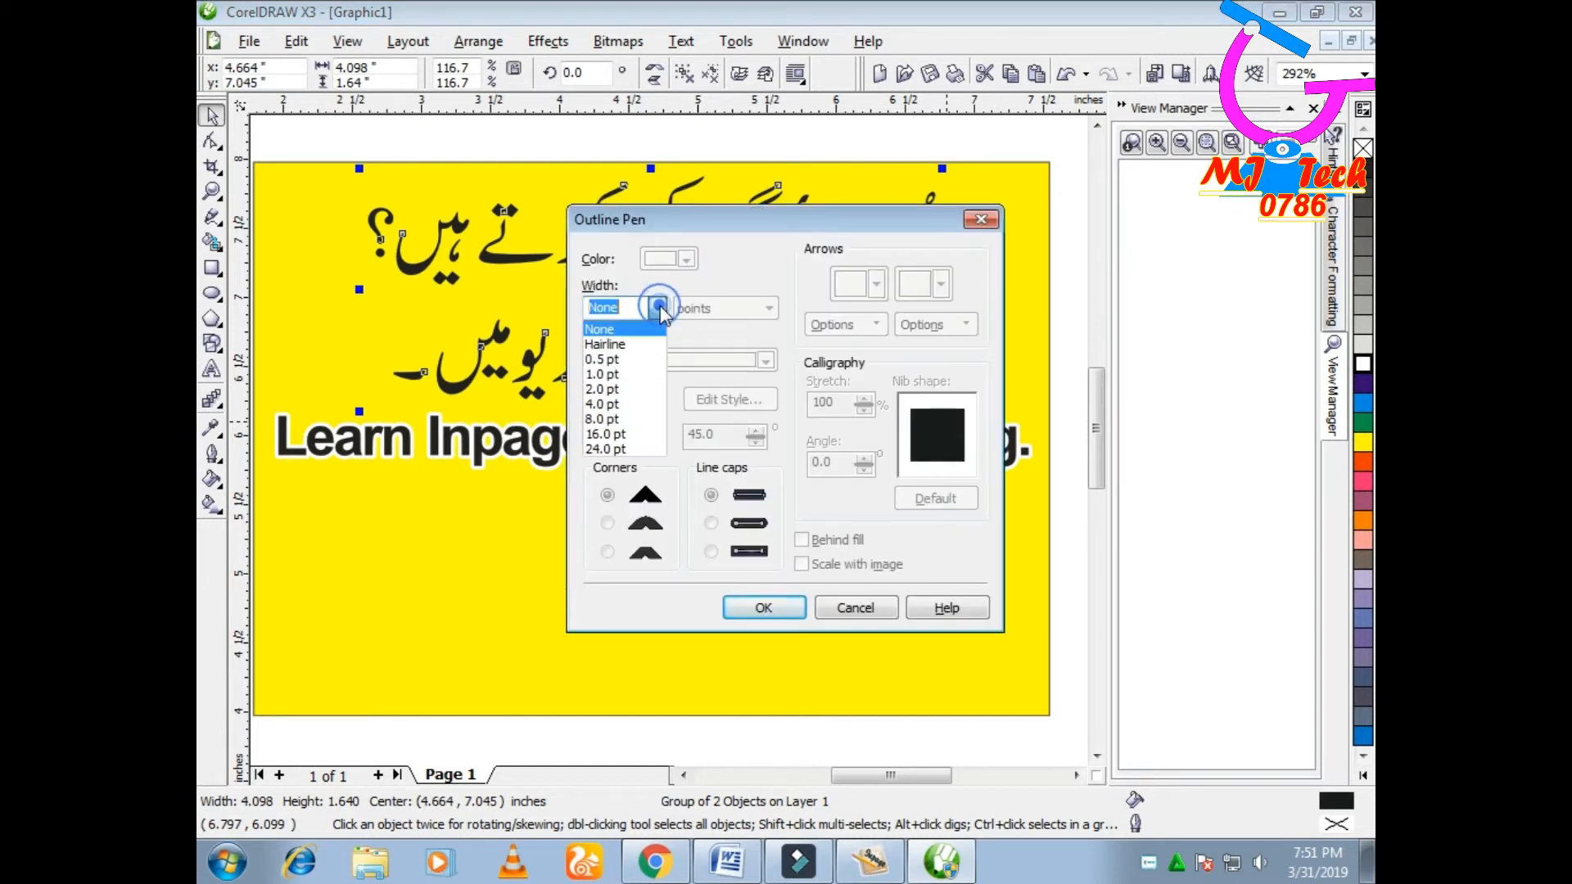
{"action": "left_click", "coordinate": [634, 404]}
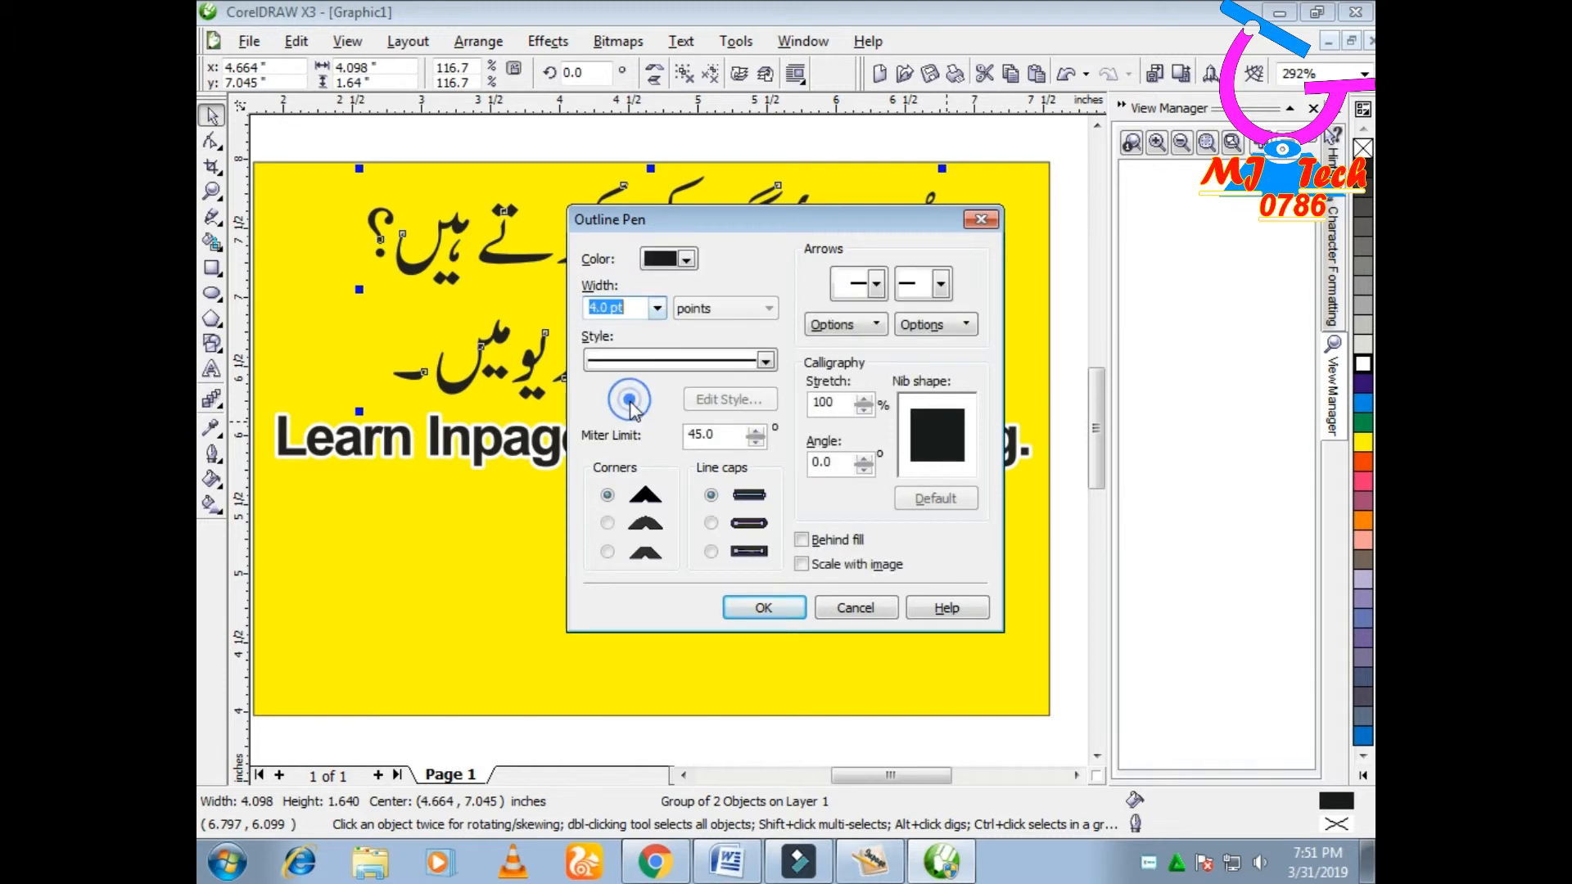
{"action": "left_click", "coordinate": [608, 523]}
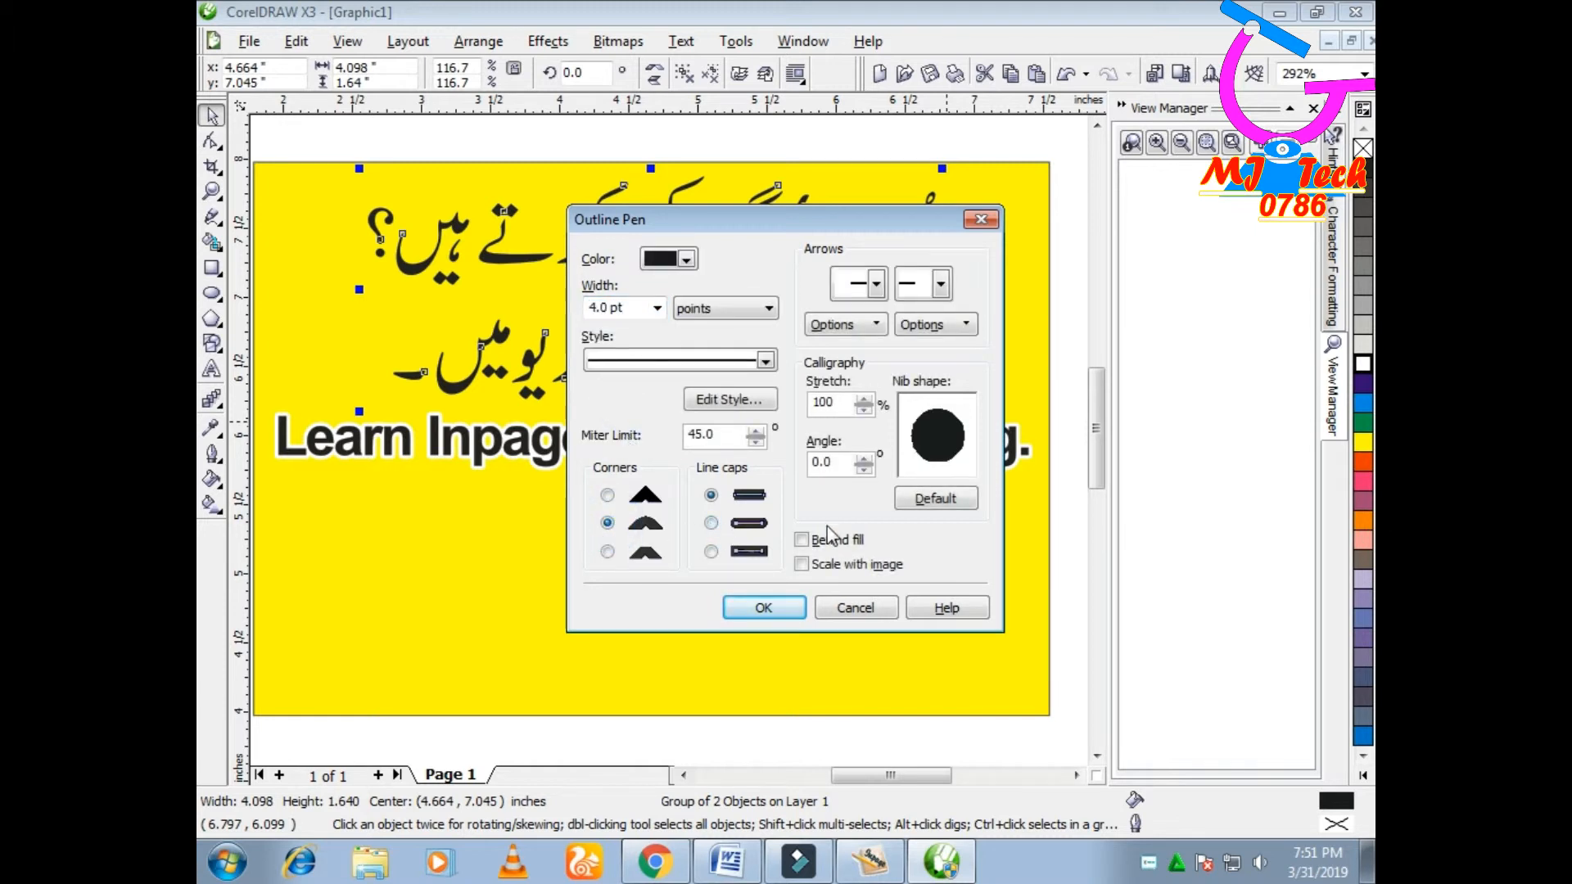
{"action": "left_click", "coordinate": [802, 540]}
{"action": "left_click", "coordinate": [803, 564]}
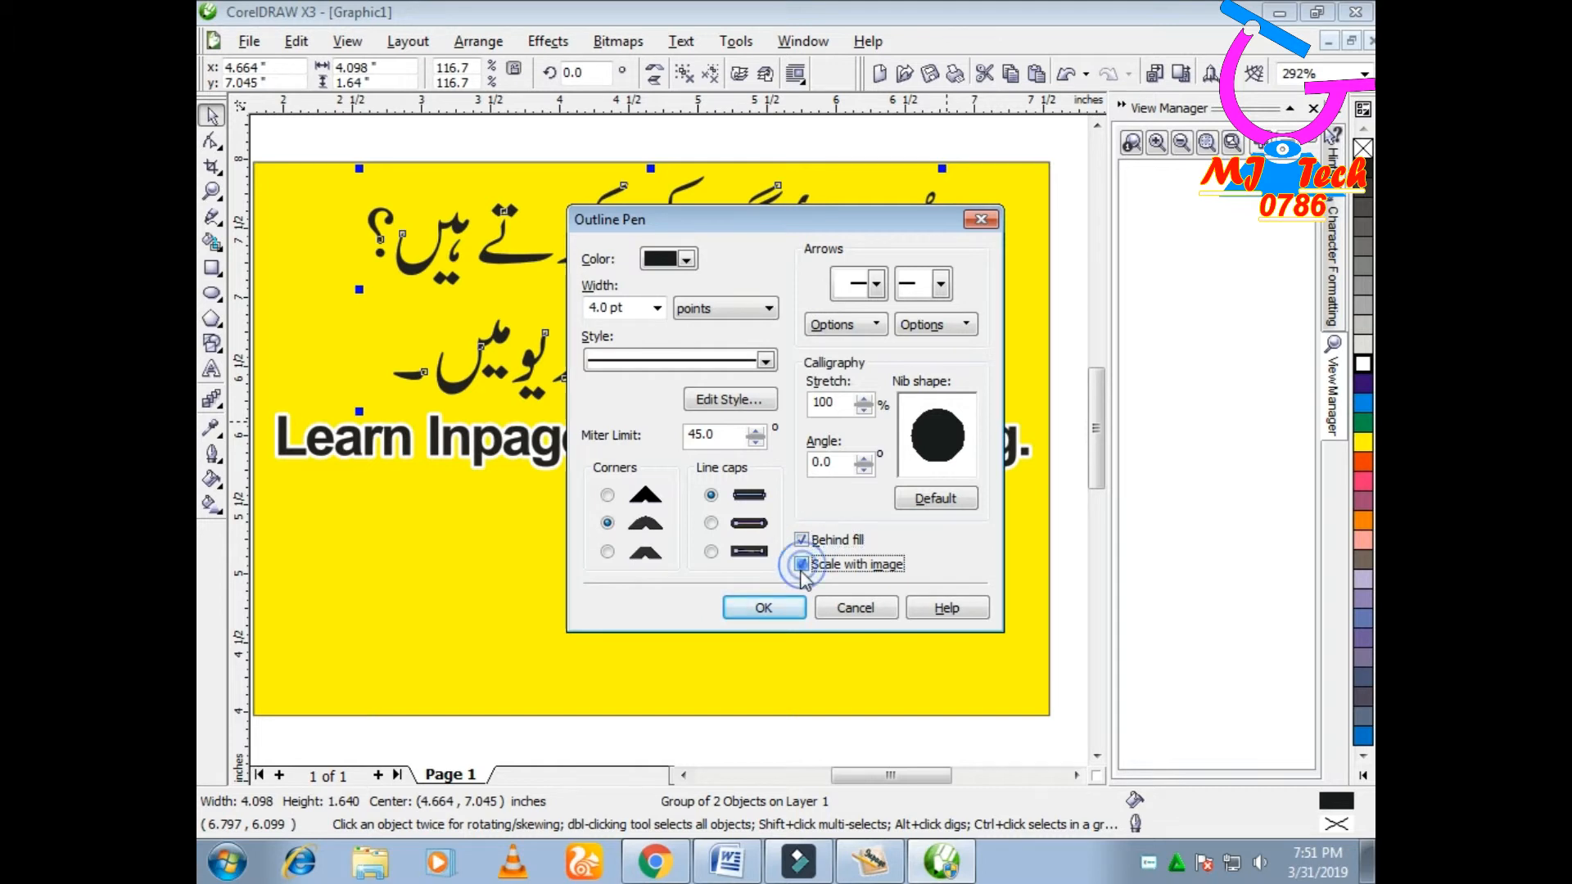
{"action": "left_click", "coordinate": [766, 609]}
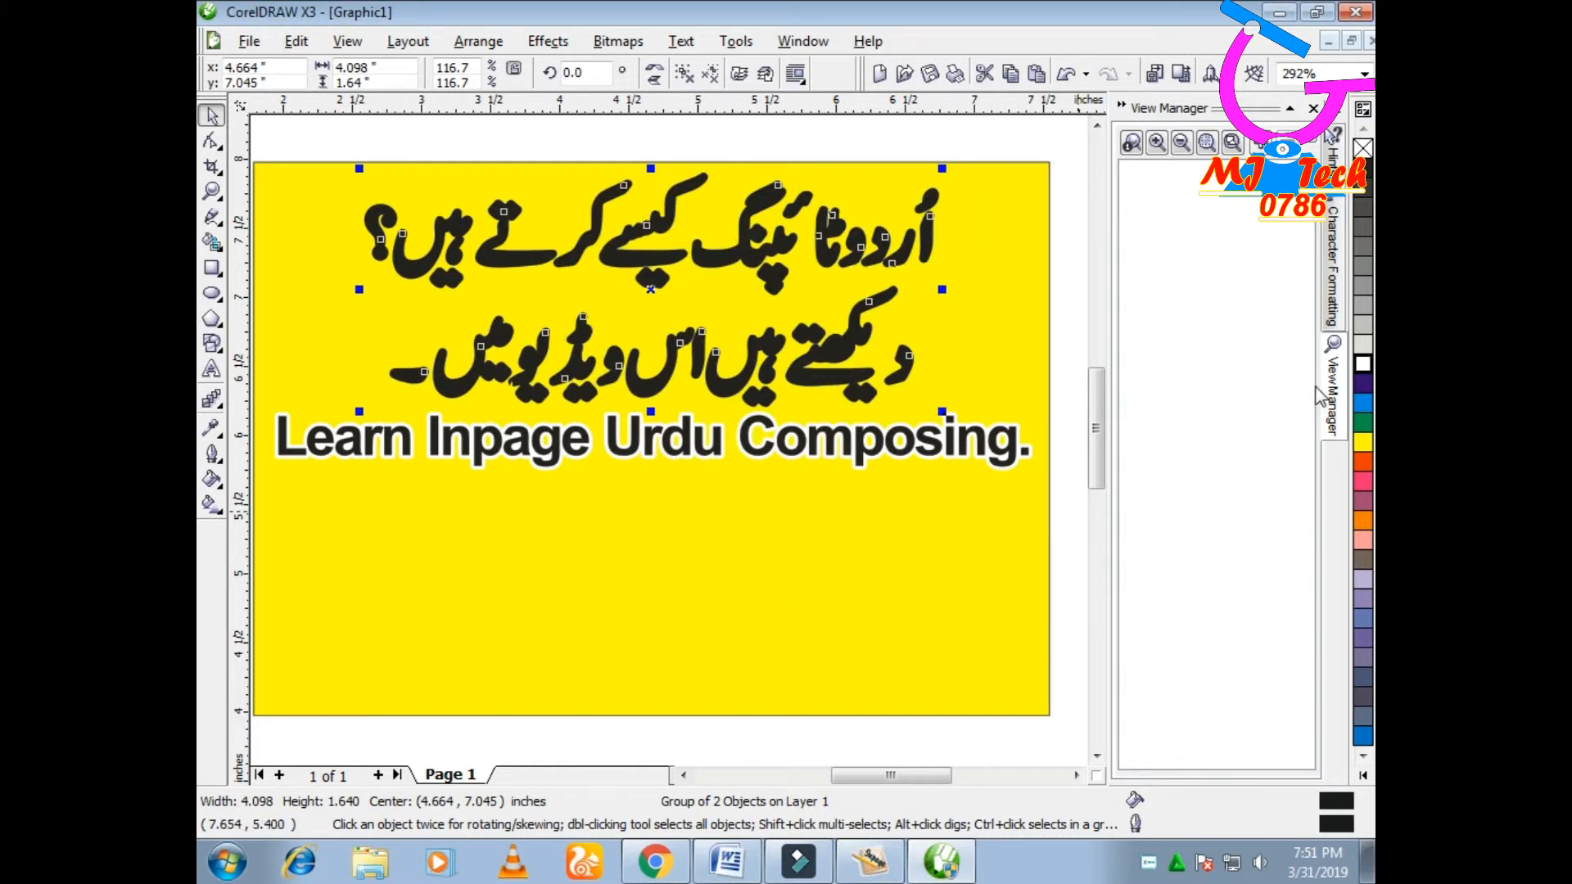
Try a white outline on the Urdu text group, then settle on a black outline with a white fill.
{"action": "right_click", "coordinate": [1364, 369]}
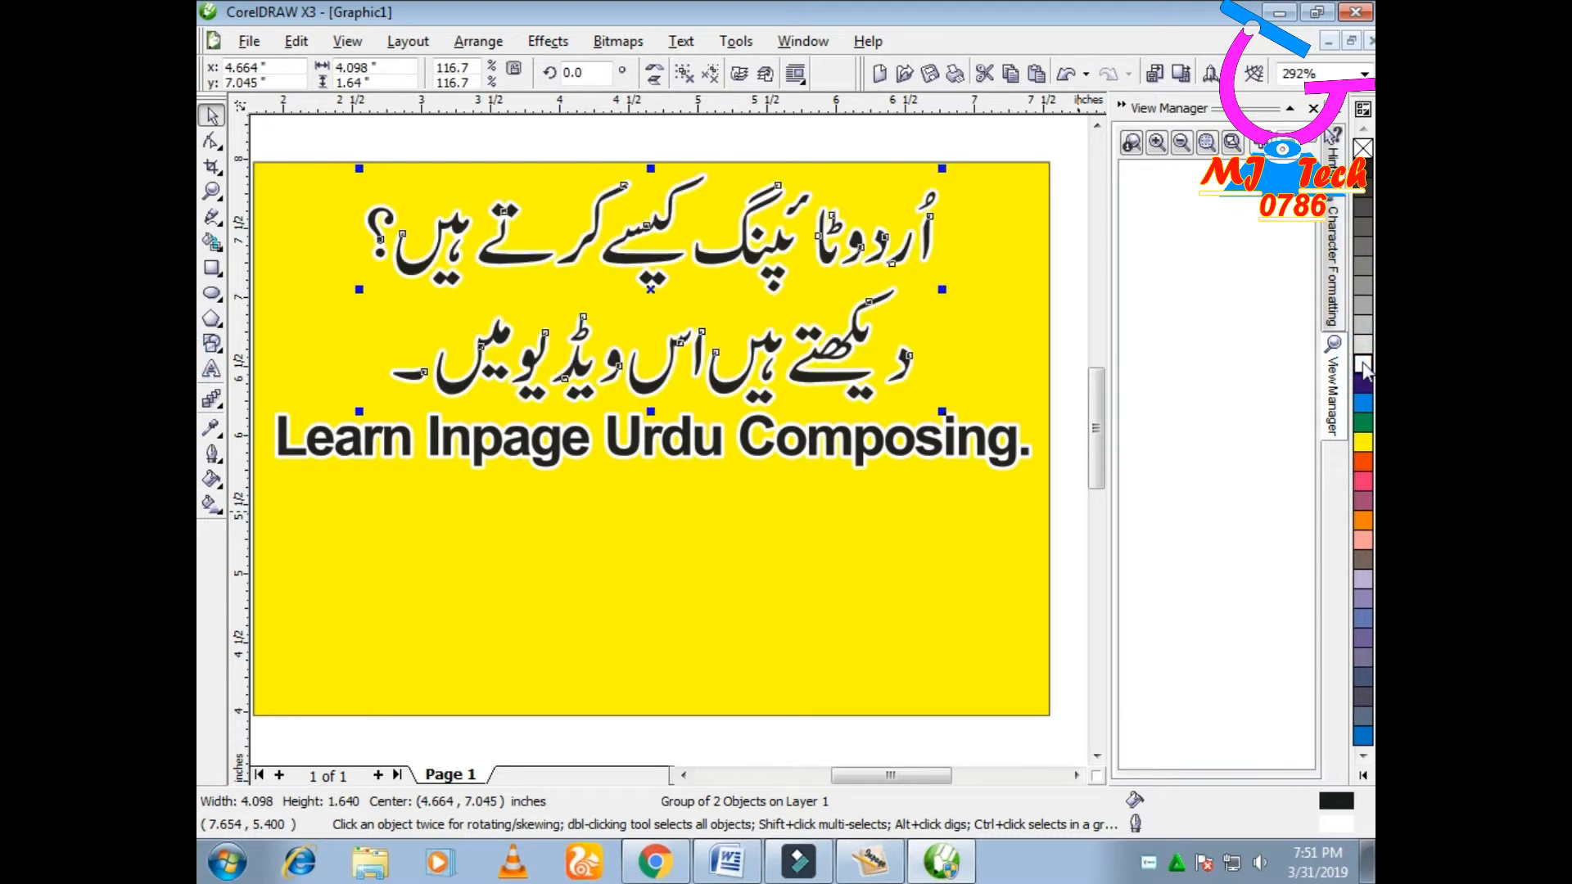
{"action": "left_click", "coordinate": [1363, 775]}
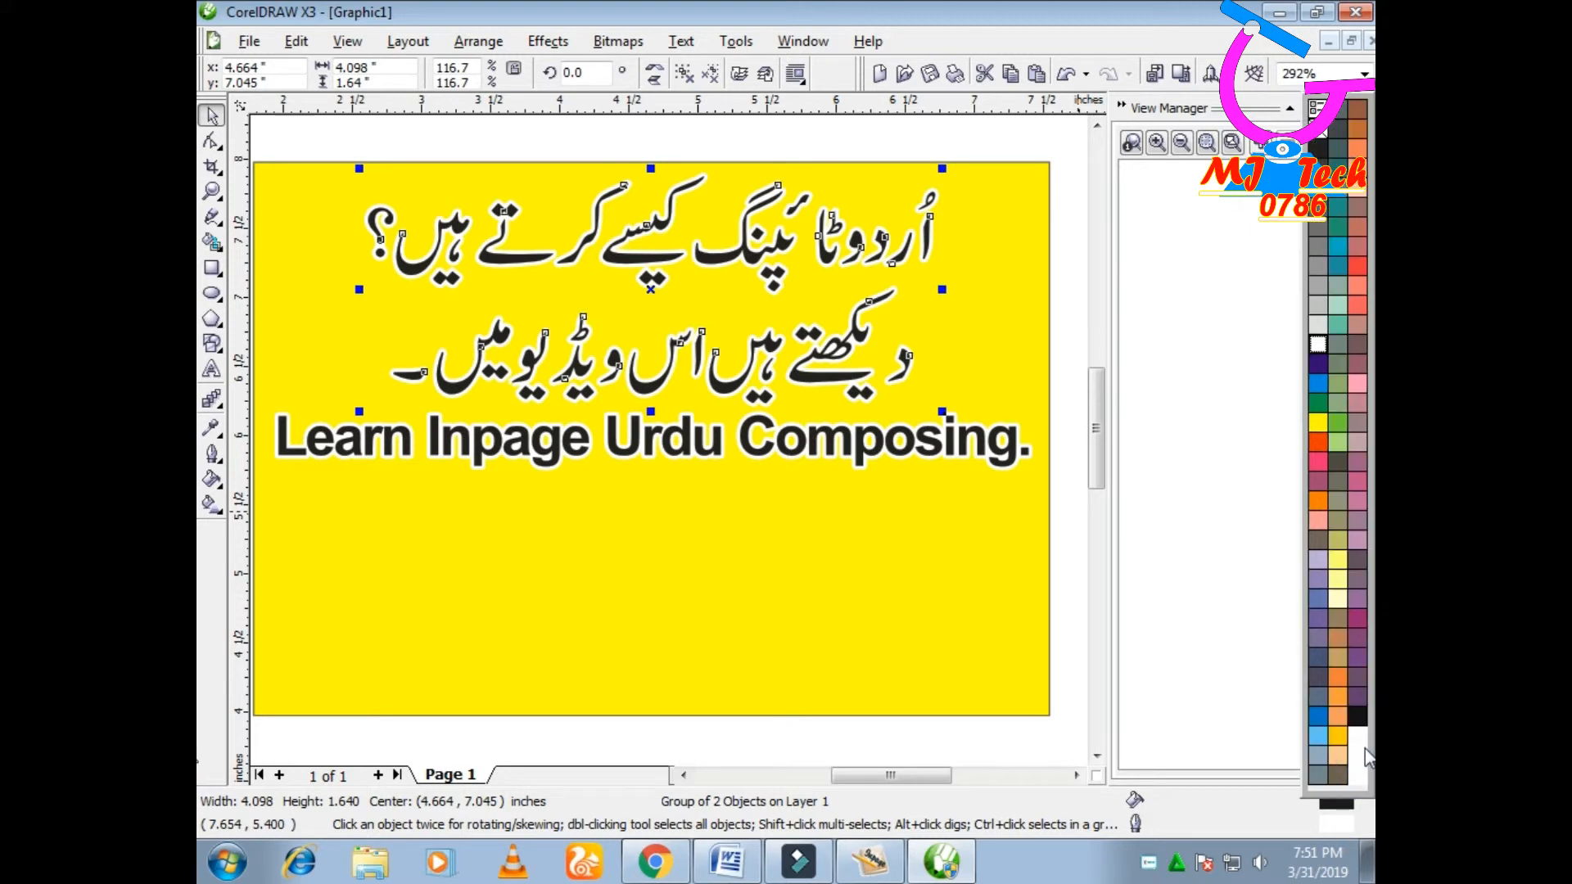
{"action": "right_click", "coordinate": [1357, 717]}
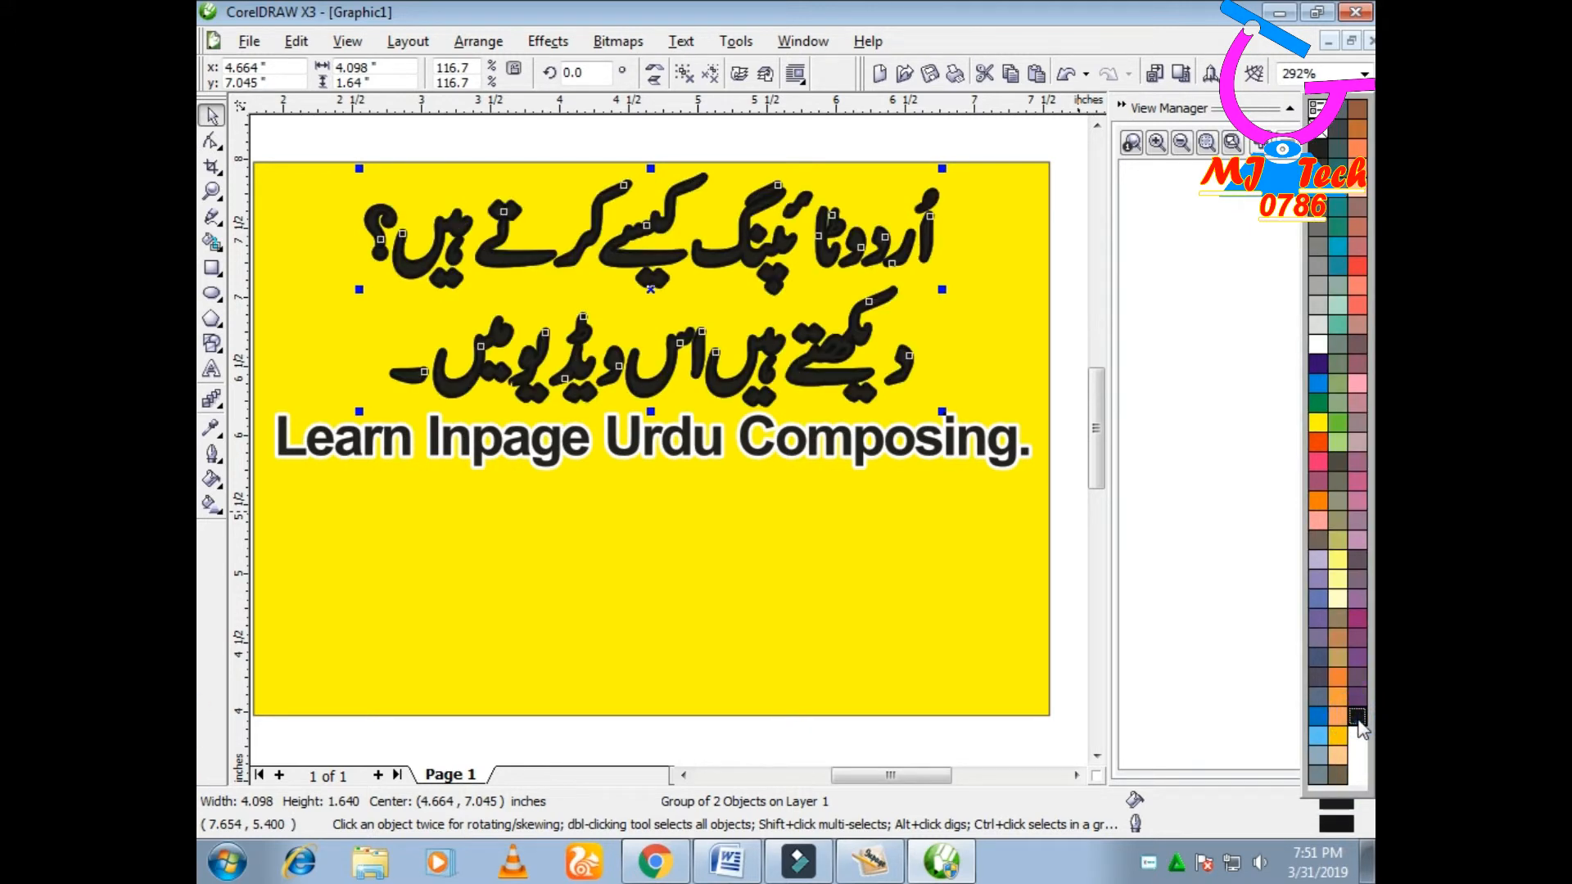
{"action": "right_click", "coordinate": [1318, 347]}
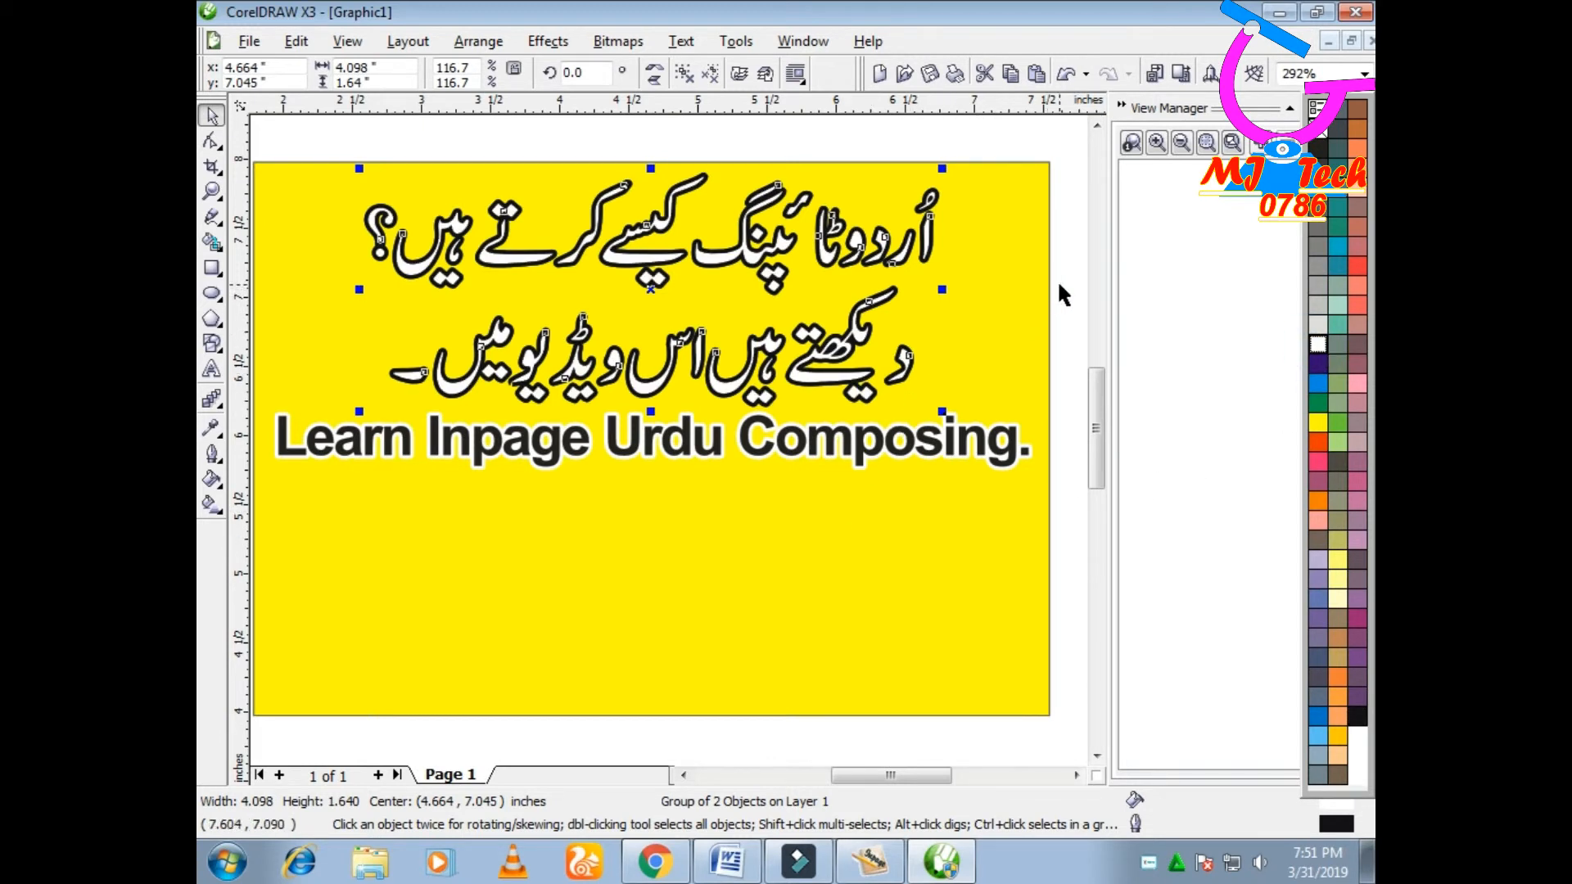
{"action": "key", "text": "ctrl+t"}
{"action": "left_click", "coordinate": [1073, 302]}
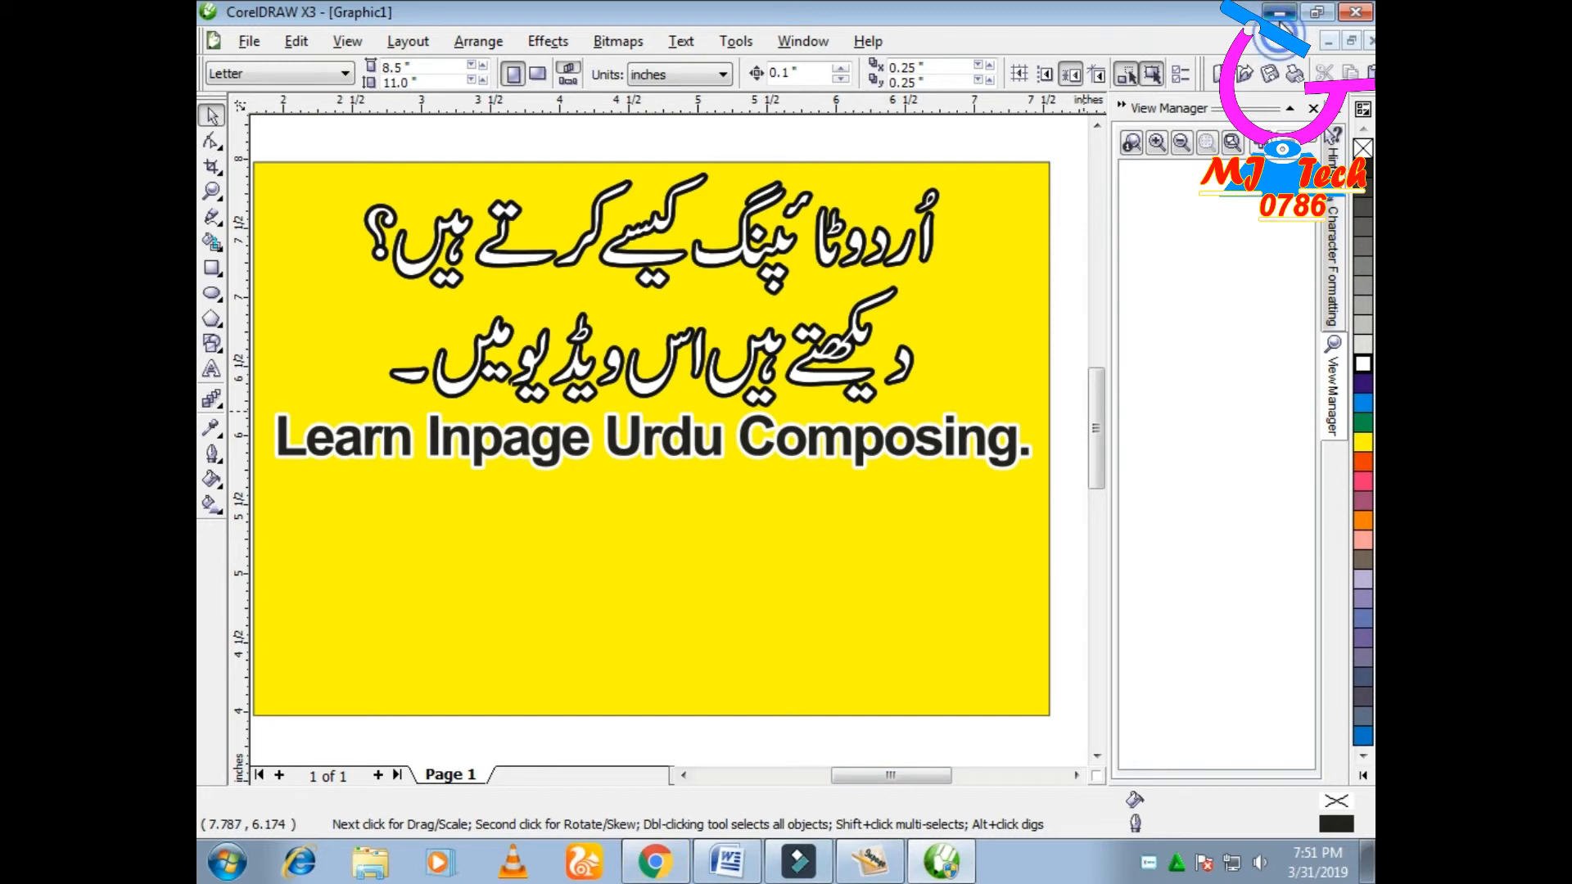
Bring the Urdu typing keyboard picture from the desktop into the CorelDRAW page.
{"action": "left_click", "coordinate": [1279, 14]}
{"action": "left_click", "coordinate": [1279, 14]}
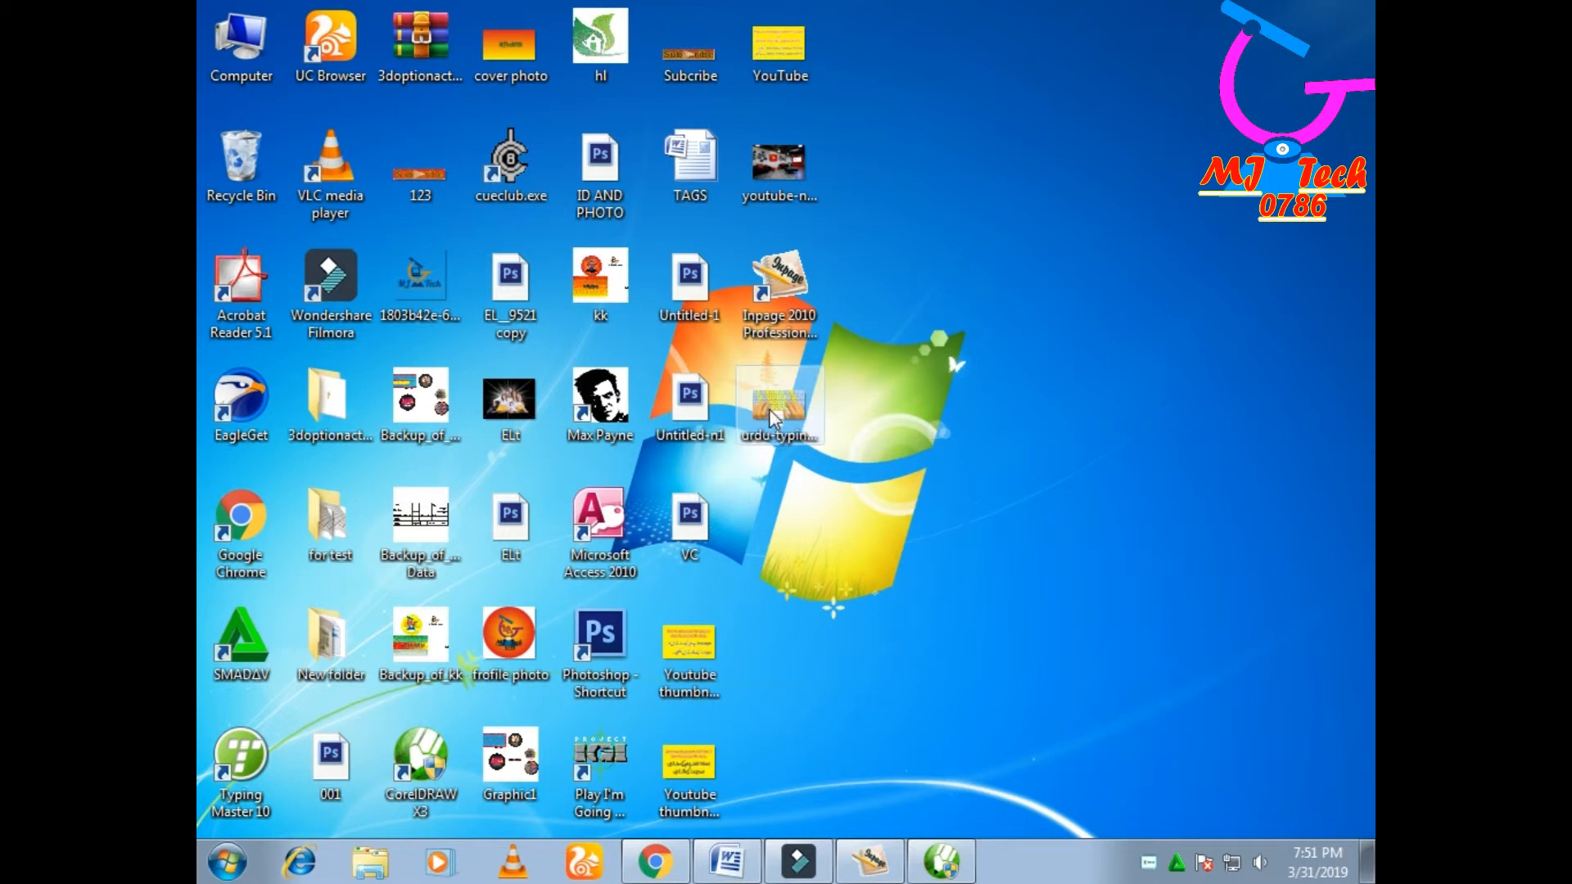
{"action": "left_click", "coordinate": [948, 864]}
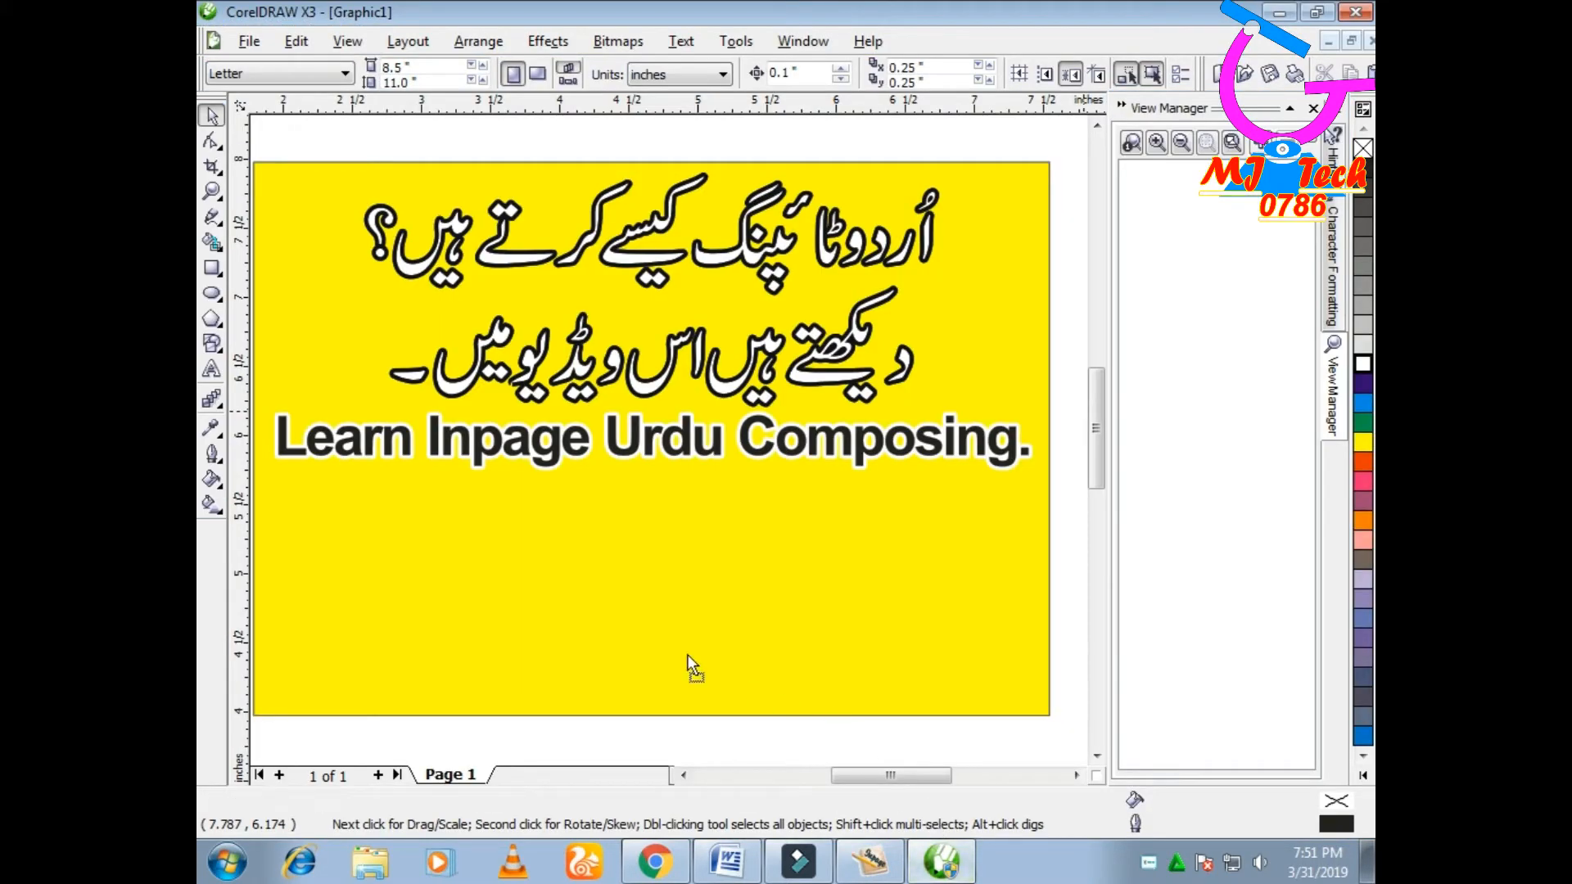
{"action": "left_click", "coordinate": [686, 655]}
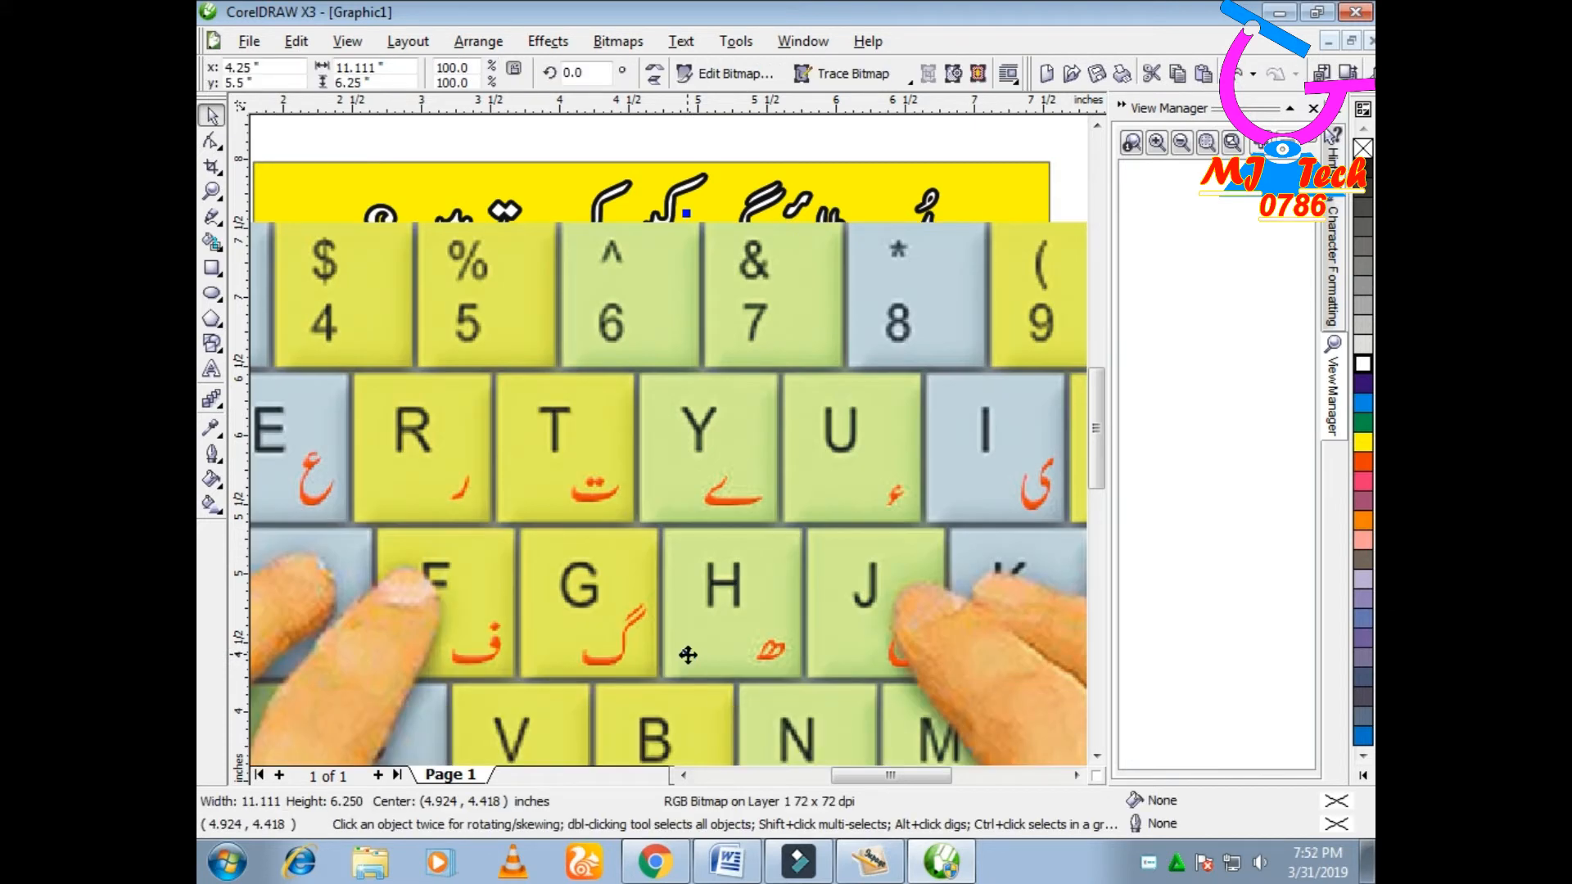
Shrink the keyboard picture to about 2.4 inches wide and centre it horizontally on the yellow rectangle, below the English line.
{"action": "key", "text": "F4"}
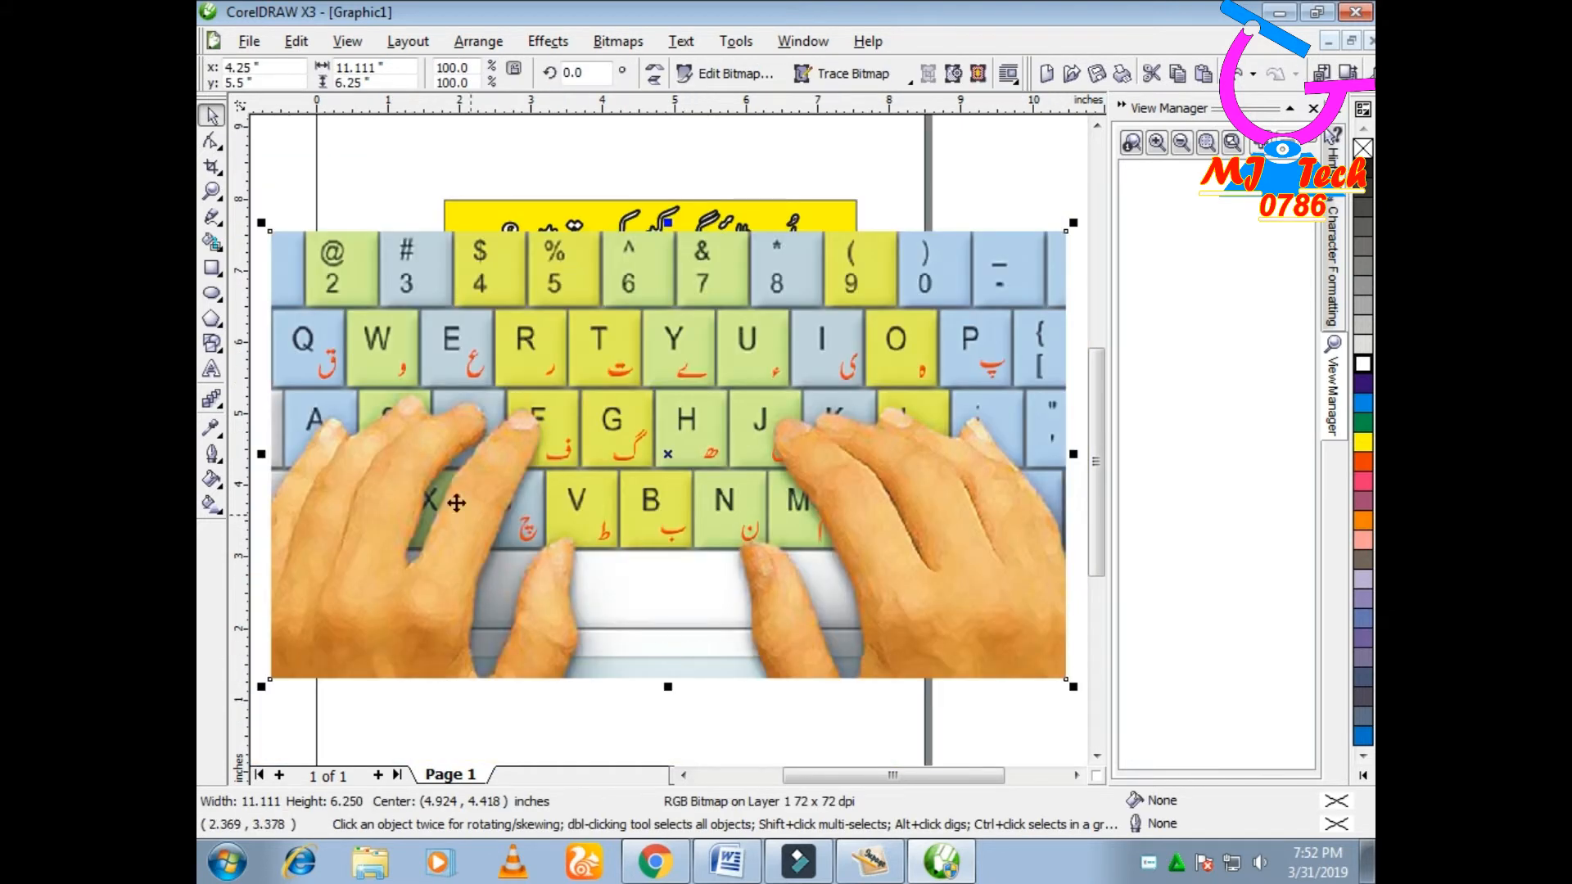
{"action": "left_click_drag", "start_coordinate": [261, 222], "coordinate": [479, 395]}
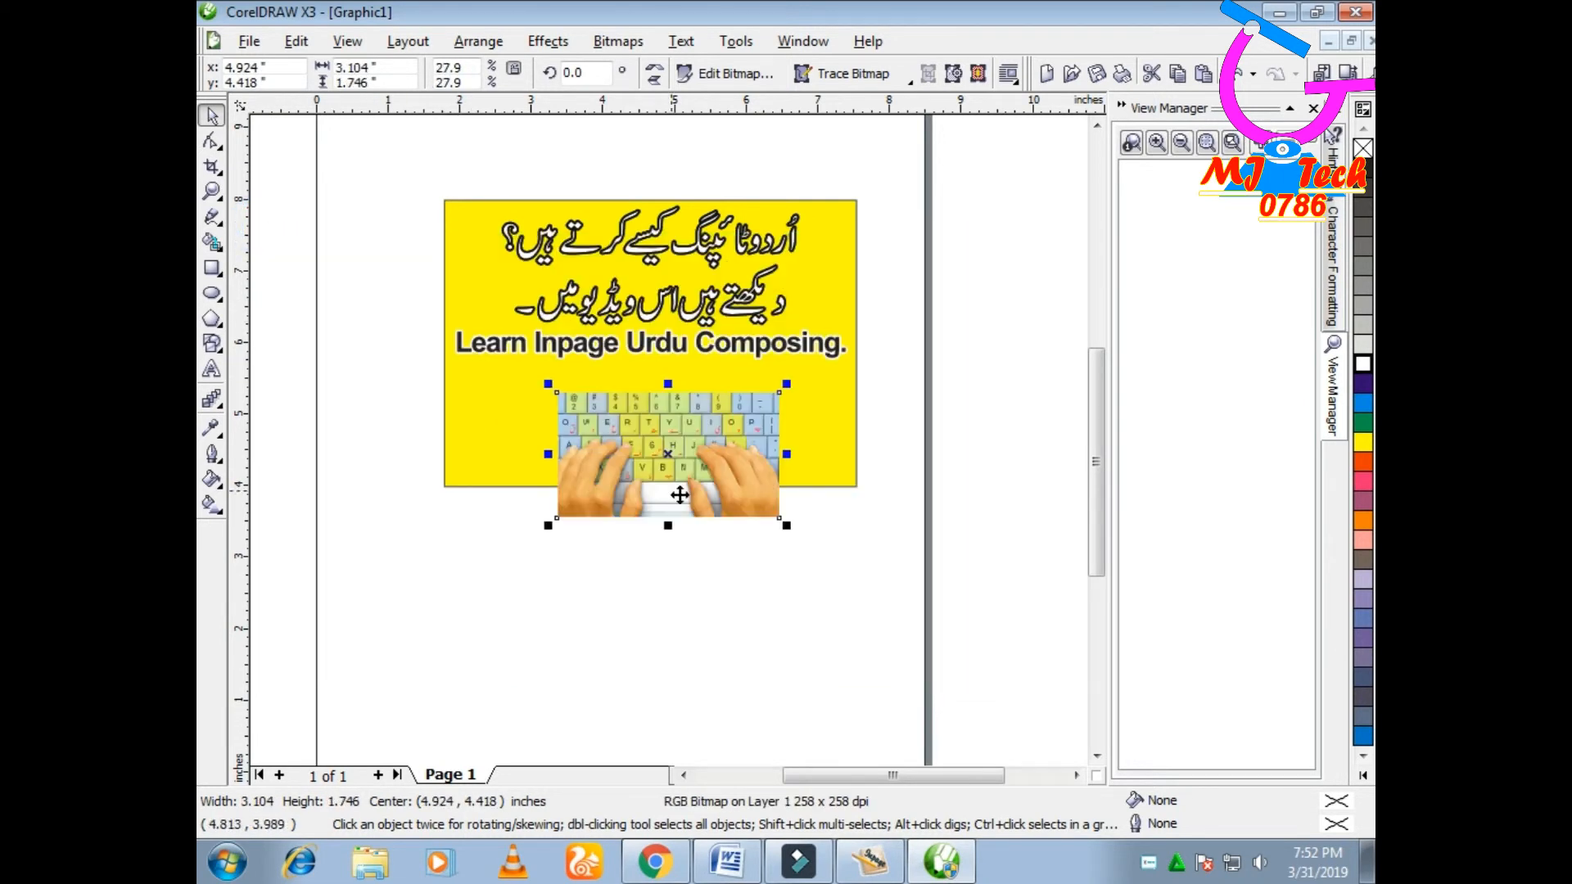
{"action": "left_click_drag", "start_coordinate": [669, 457], "coordinate": [643, 440]}
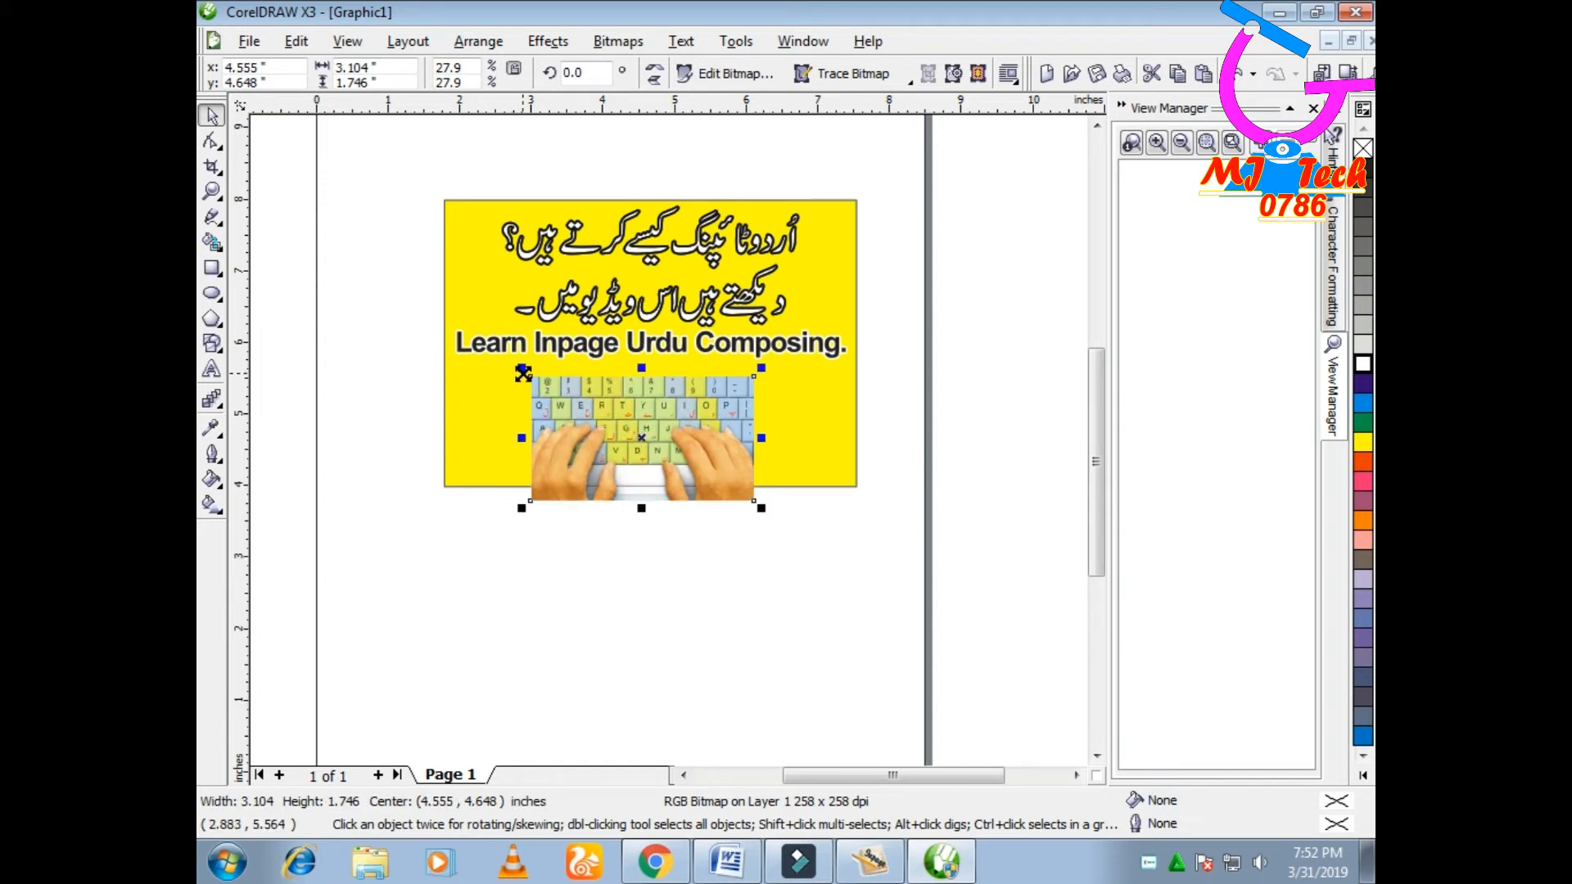
{"action": "left_click_drag", "start_coordinate": [520, 370], "coordinate": [556, 390]}
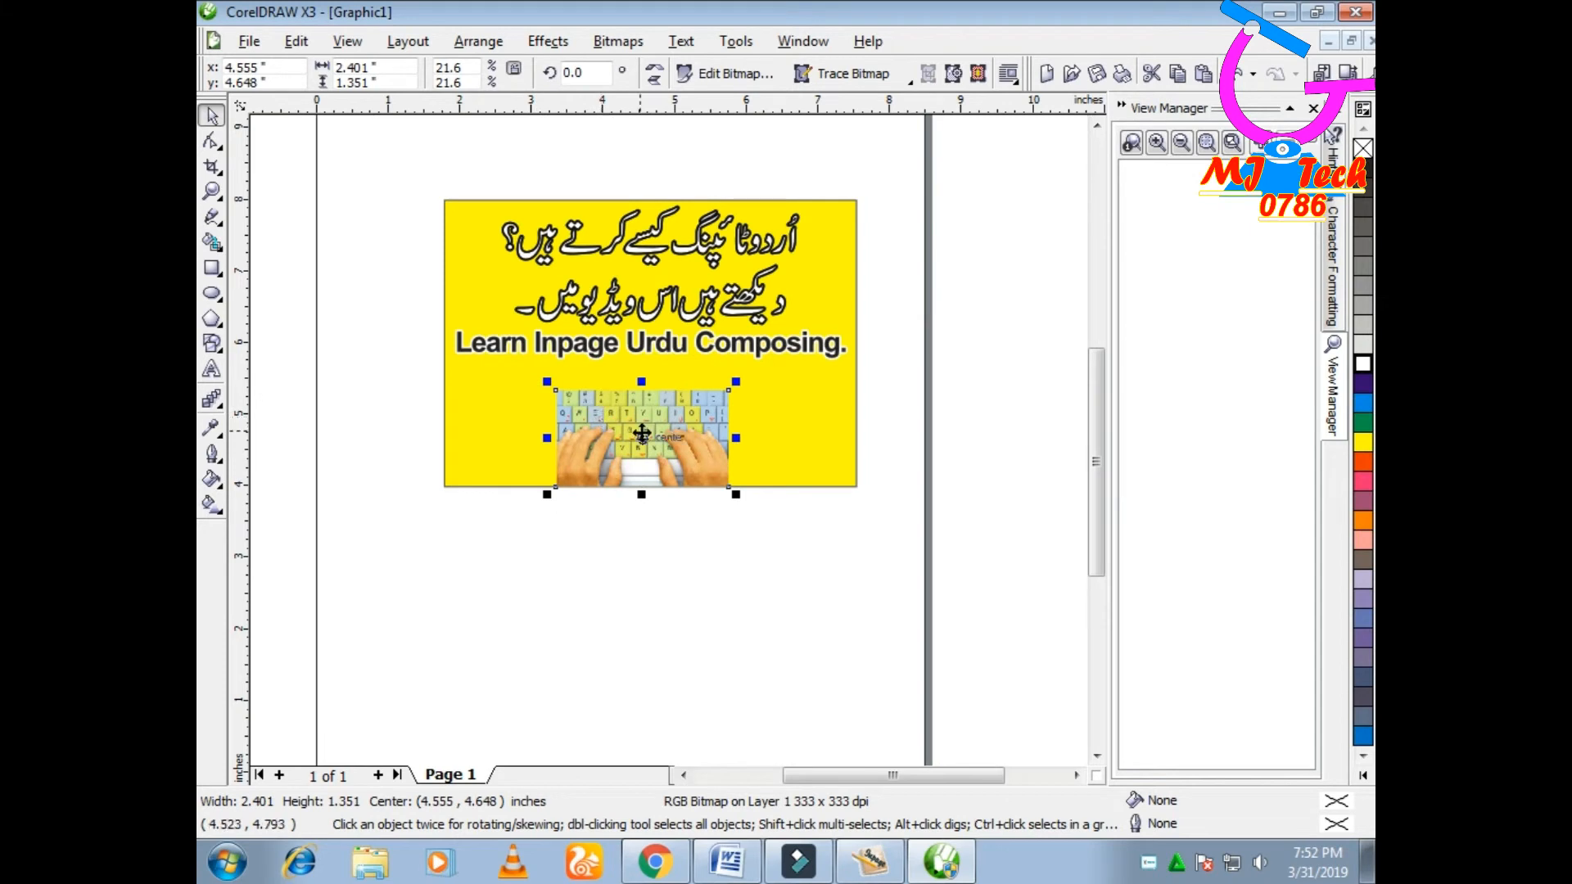
{"action": "left_click_drag", "start_coordinate": [648, 434], "coordinate": [660, 421]}
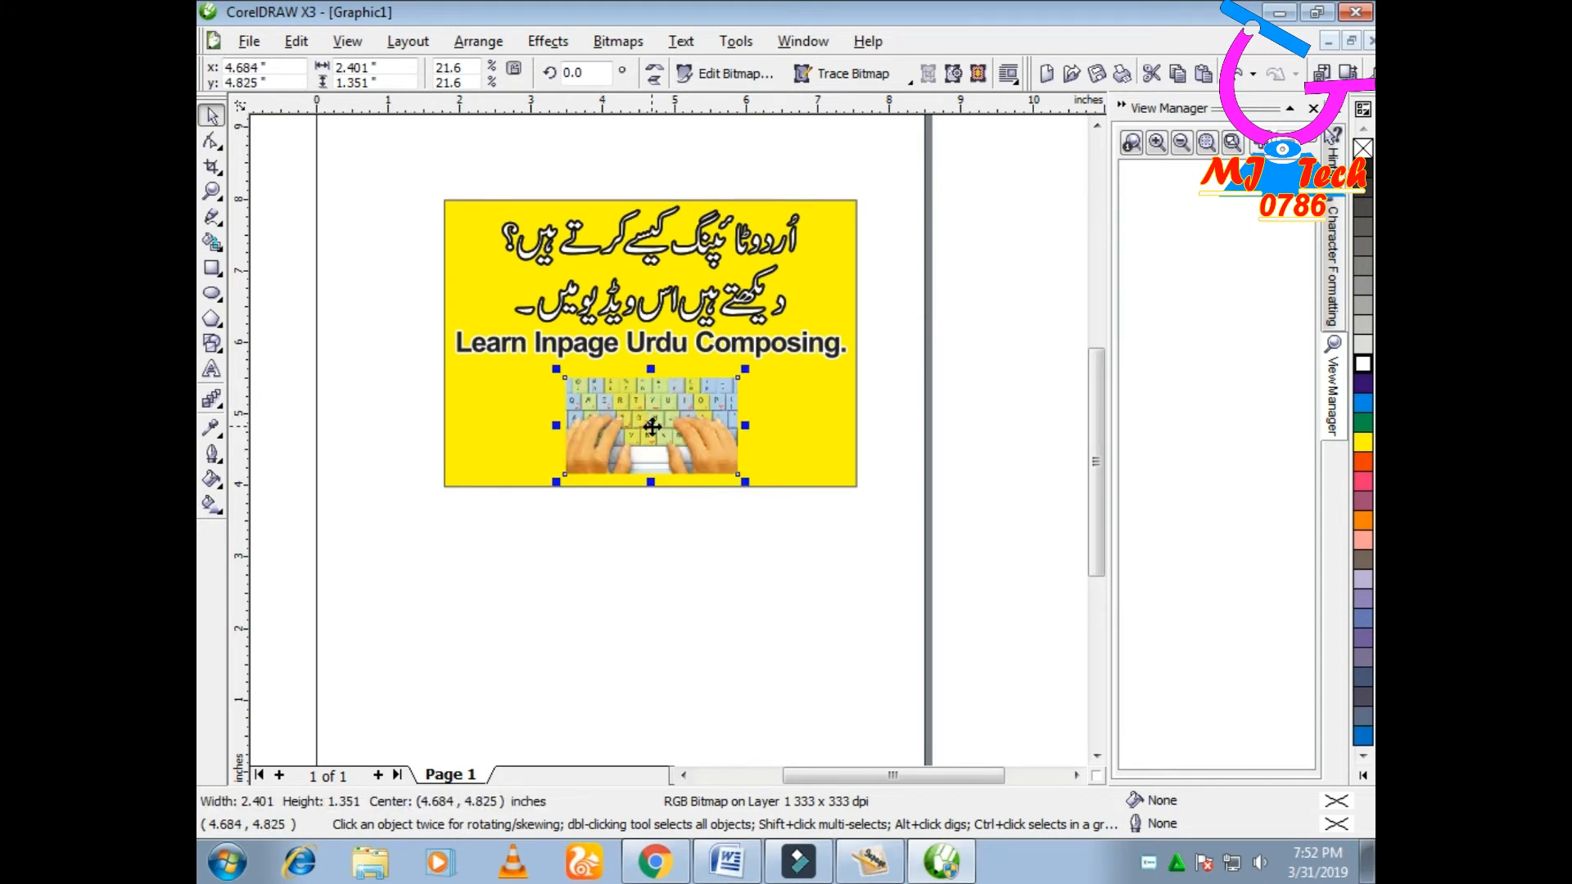
{"action": "left_click", "coordinate": [798, 434], "text": "shift"}
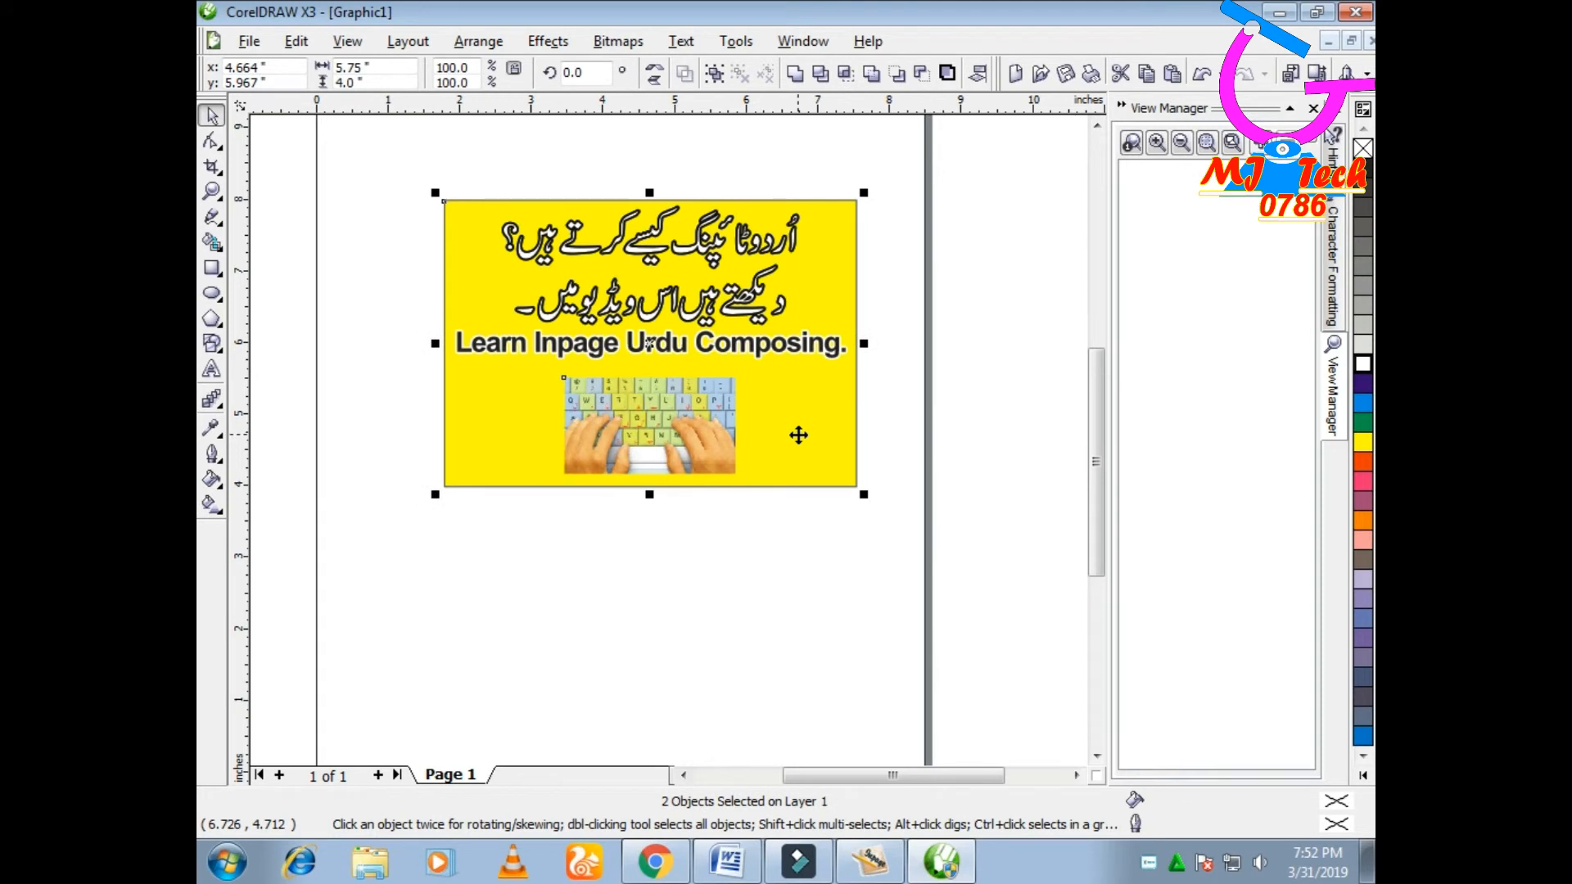
{"action": "left_click", "coordinate": [1007, 397]}
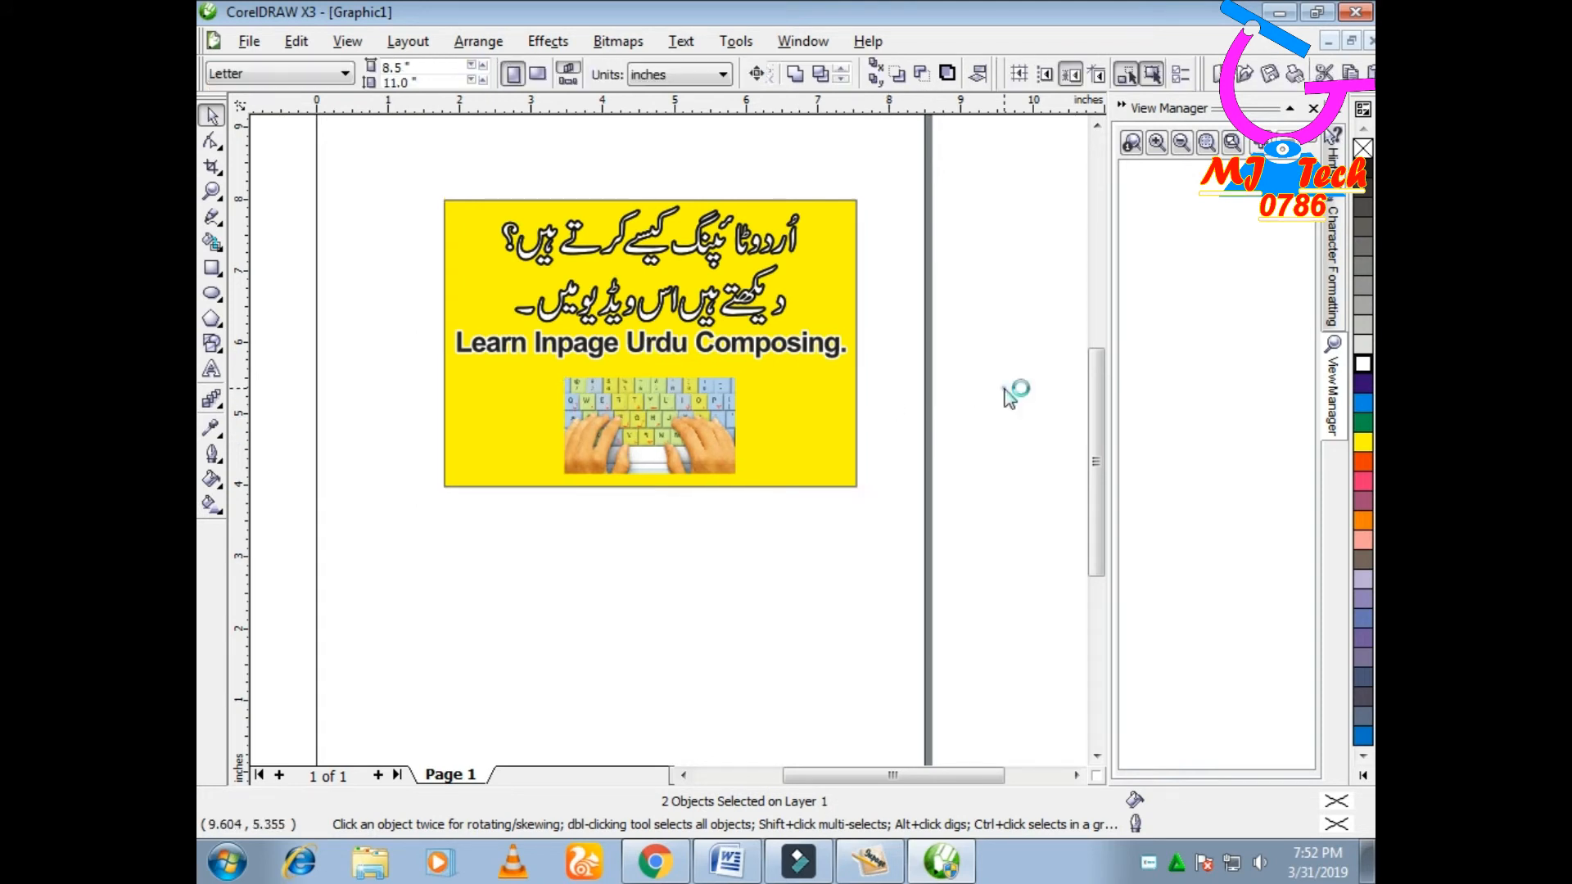
Stretch the keyboard picture about its centre to about 5.15 inches wide and 1.8 inches high.
{"action": "left_click", "coordinate": [729, 431]}
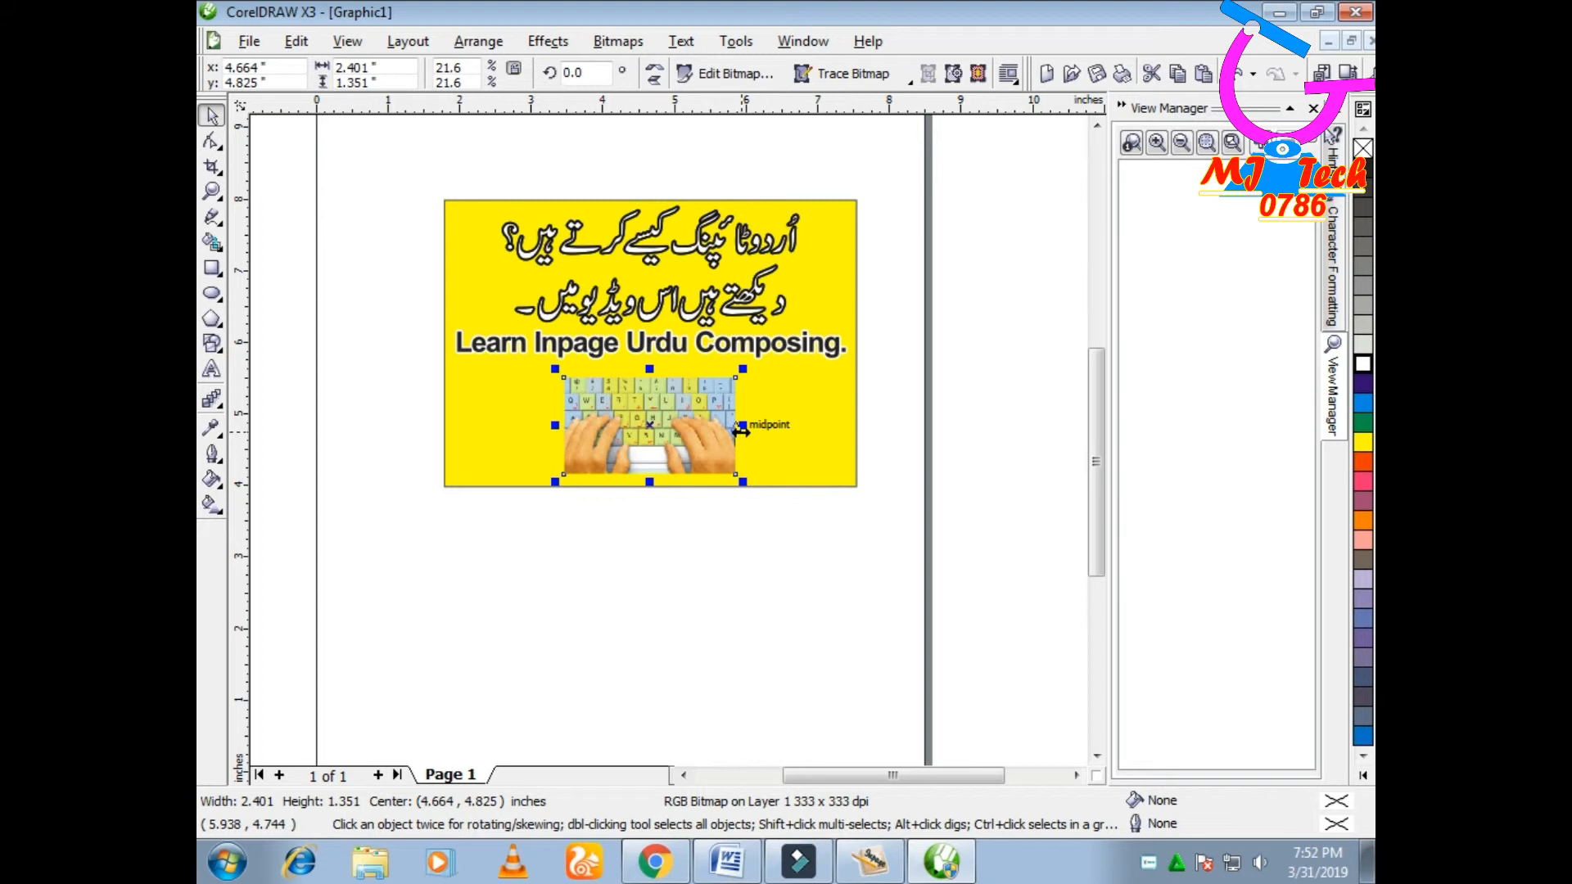
{"action": "left_click_drag", "start_coordinate": [742, 431], "coordinate": [843, 427]}
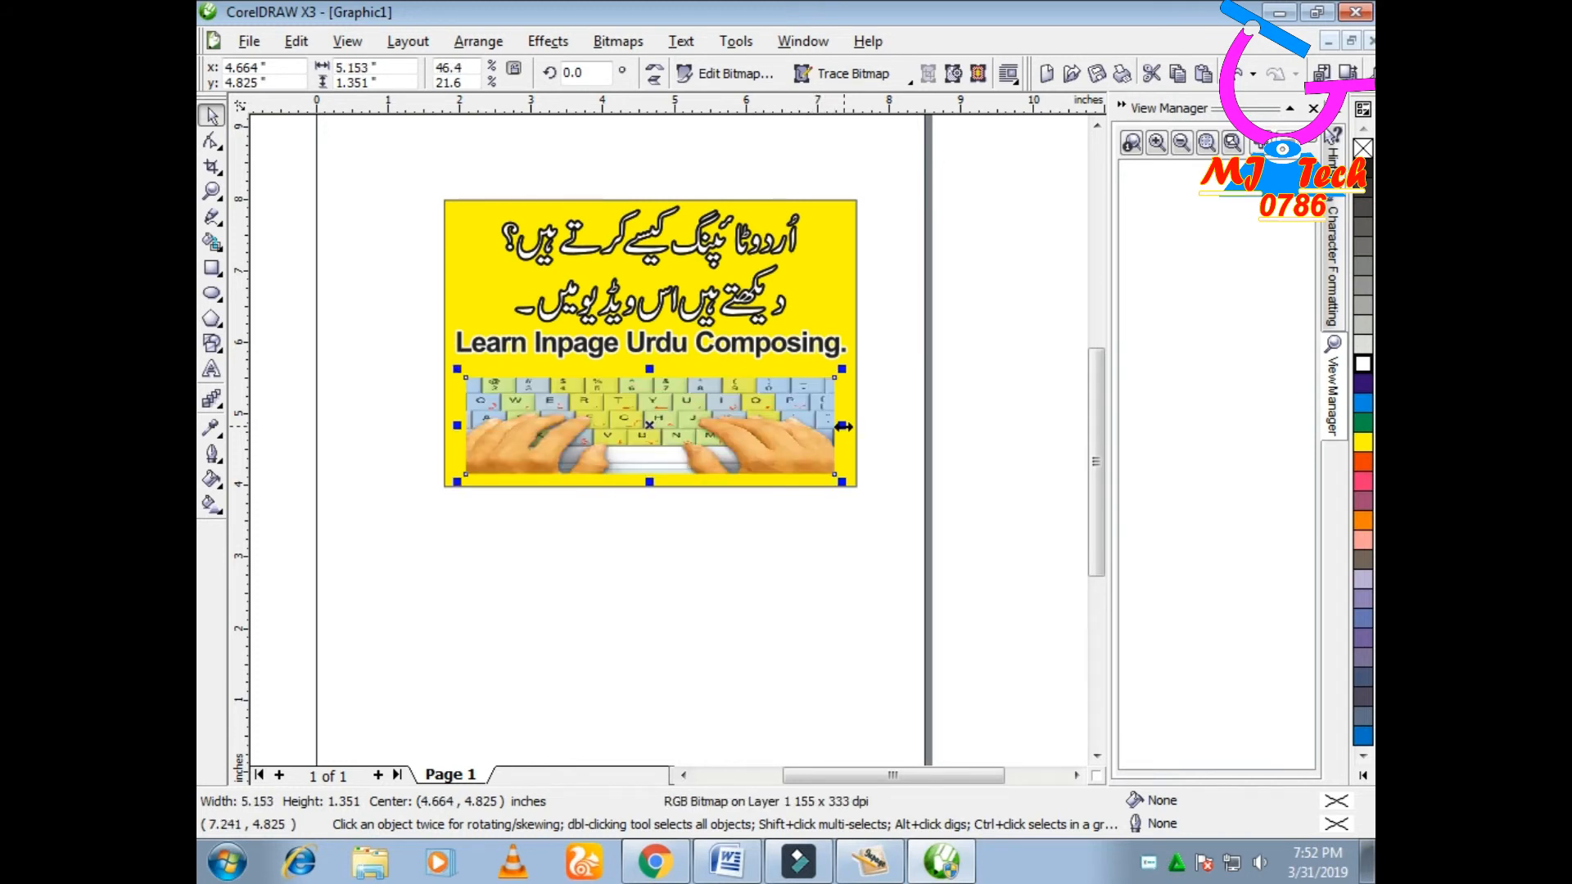
{"action": "left_click_drag", "start_coordinate": [654, 371], "coordinate": [655, 354]}
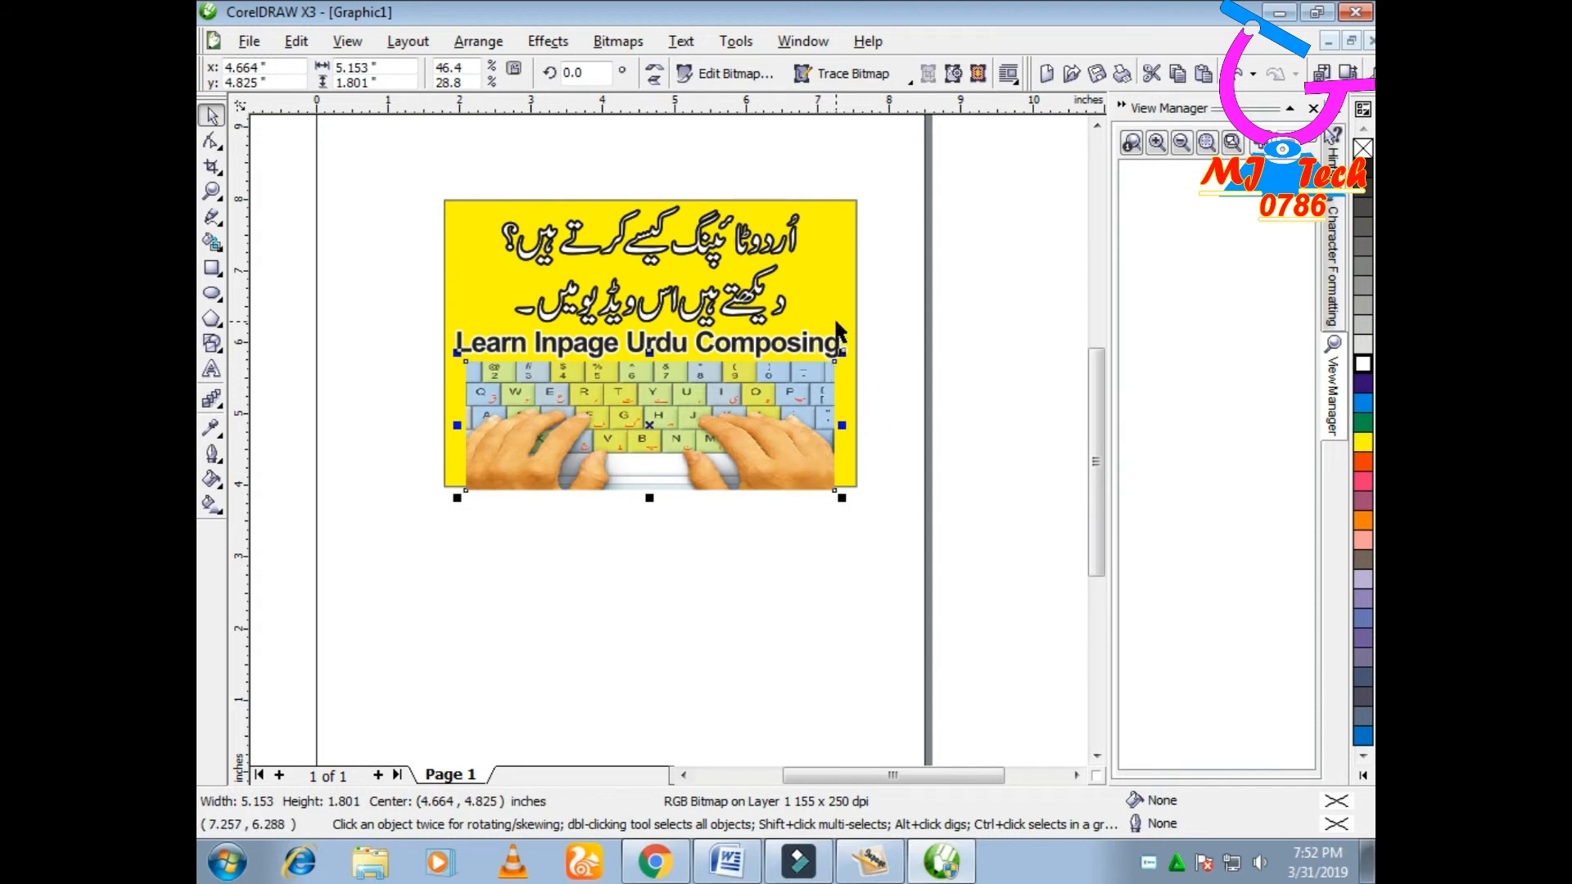
Nudge the keyboard picture up 0.5 inches and stretch it to 5.75 by about 2.26 inches, reaching the rectangle's side and lower edges.
{"action": "key", "text": "Up"}
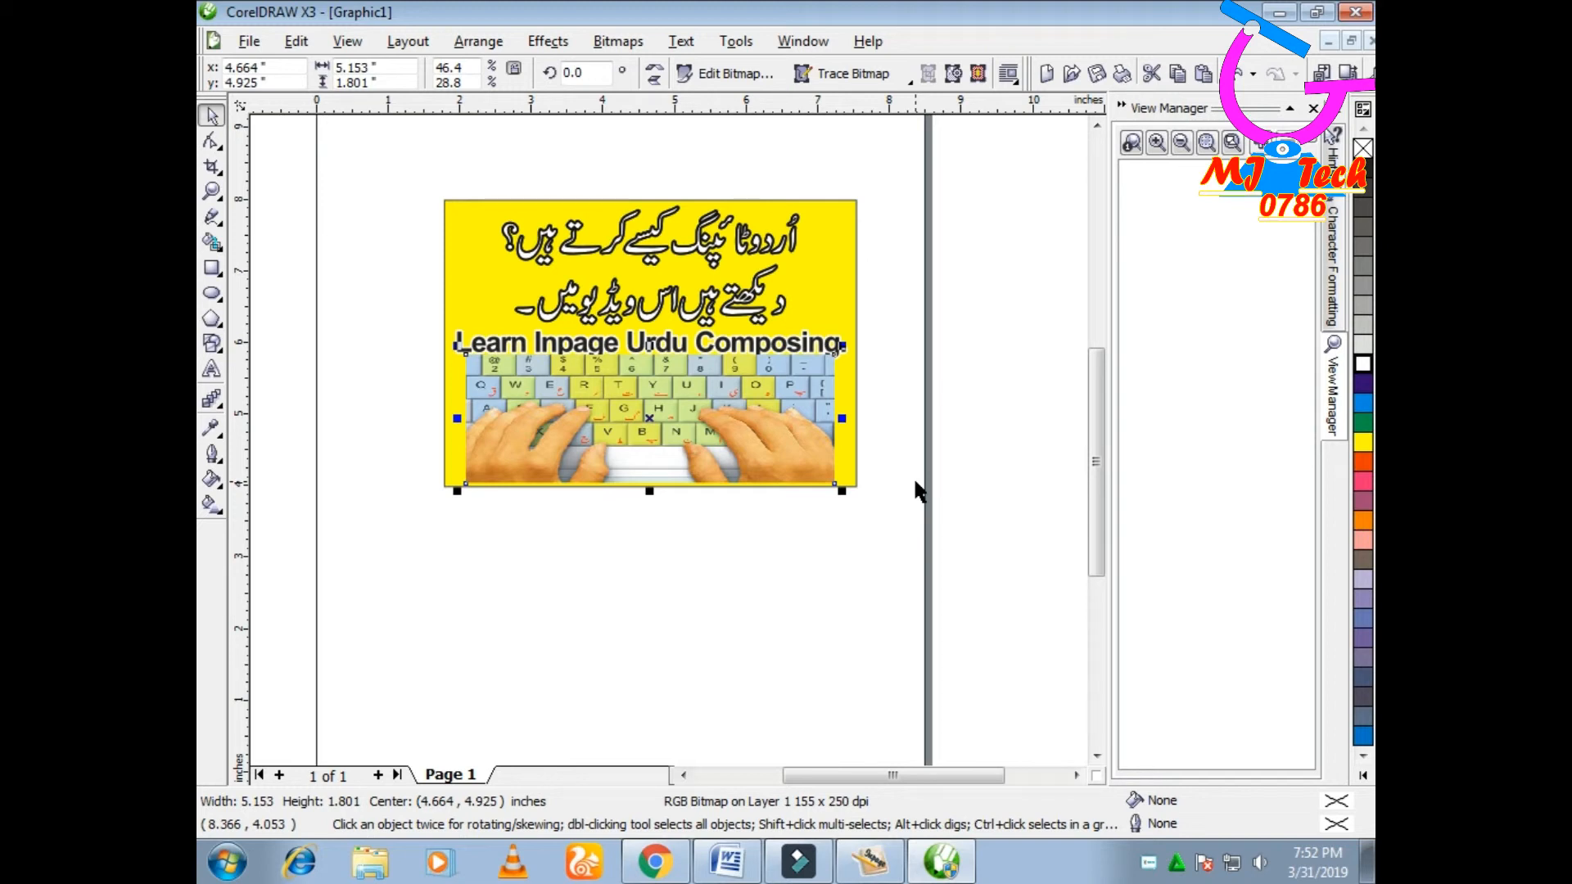
{"action": "key", "text": "Up"}
{"action": "key", "text": "Up"}
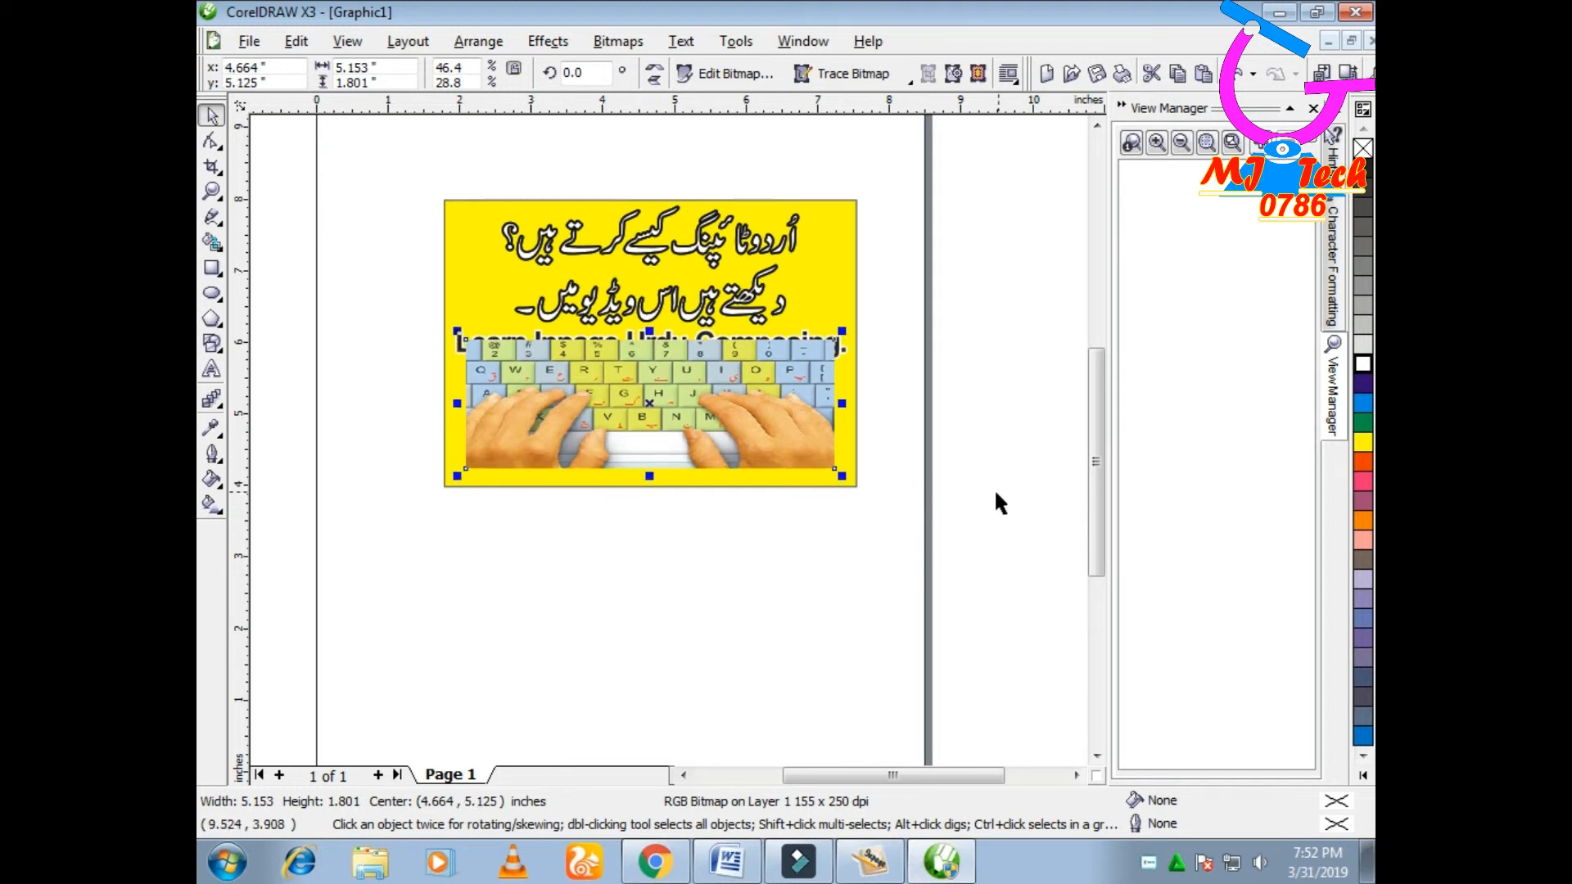
{"action": "key", "text": "Up"}
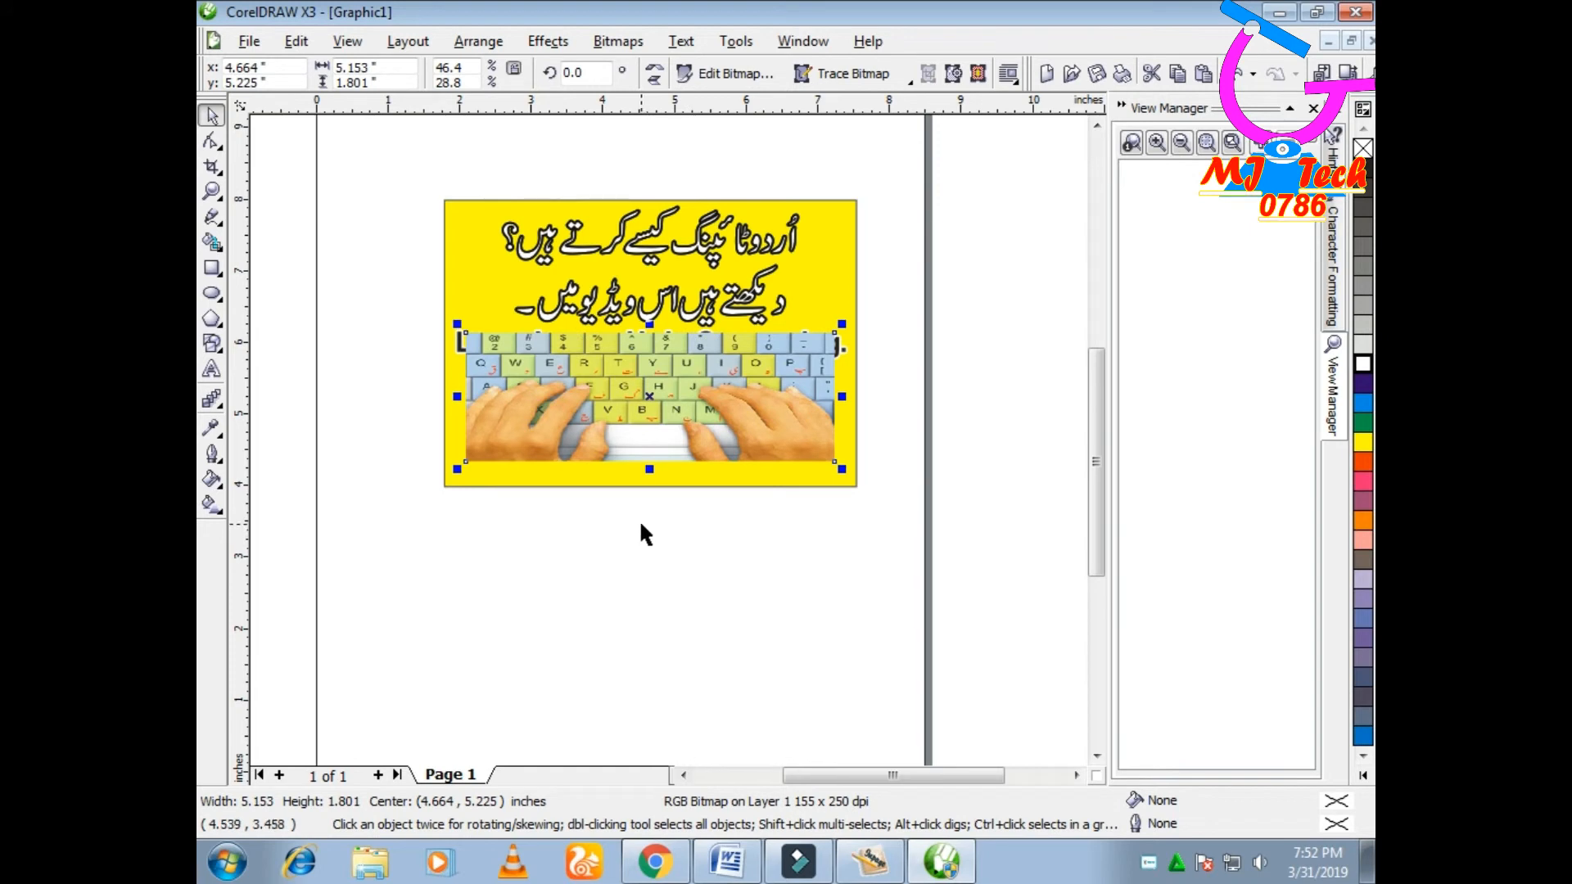
{"action": "key", "text": "Up"}
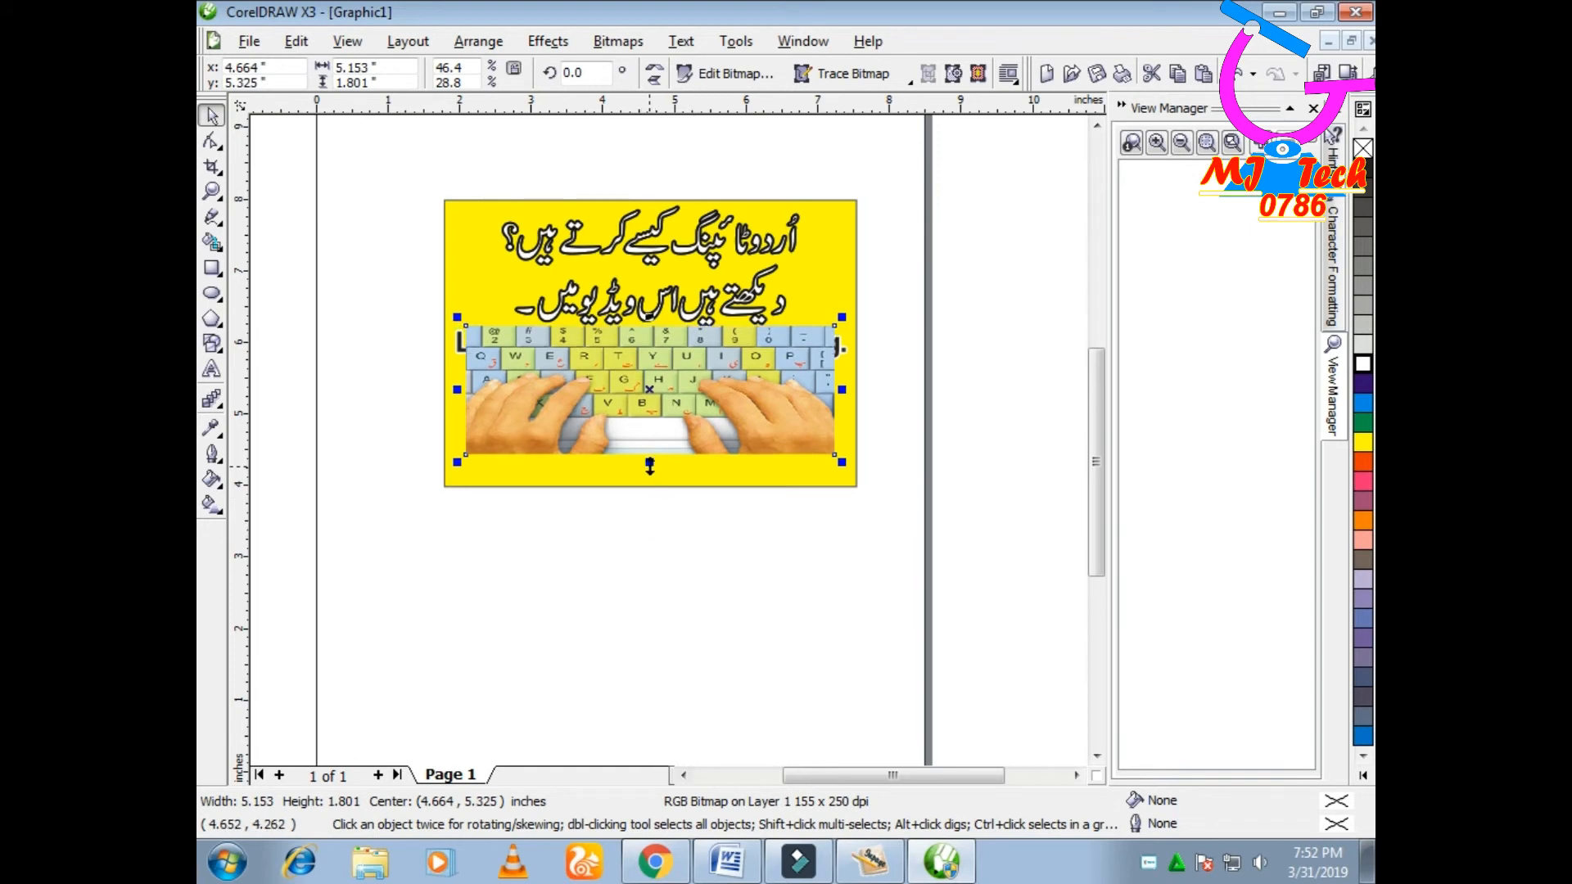
{"action": "left_click_drag", "start_coordinate": [650, 463], "coordinate": [650, 494]}
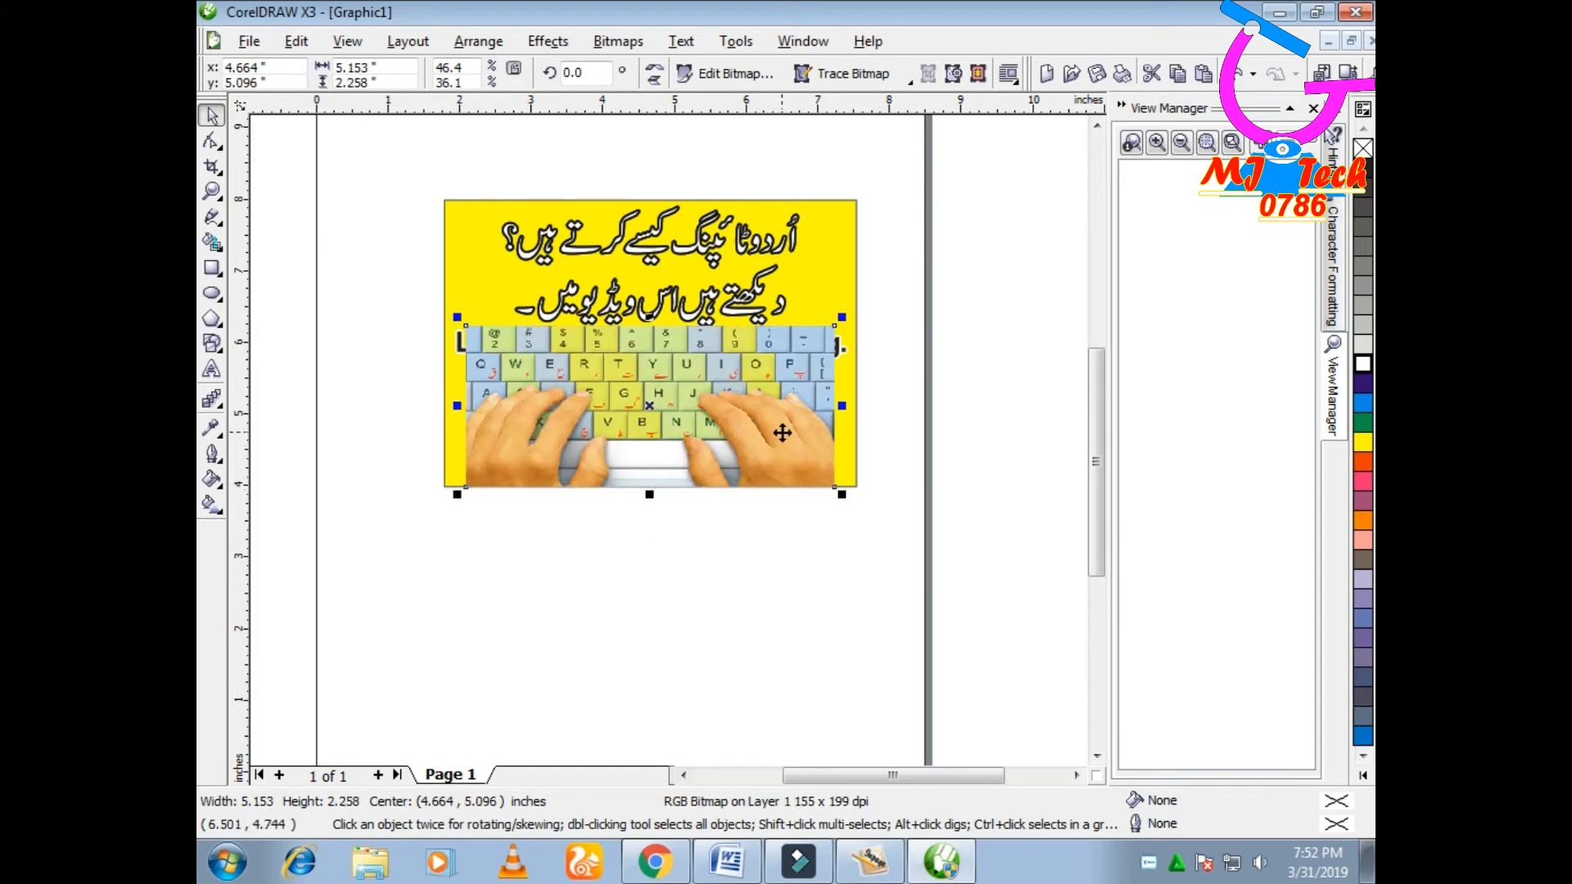
{"action": "left_click_drag", "start_coordinate": [841, 405], "coordinate": [868, 400]}
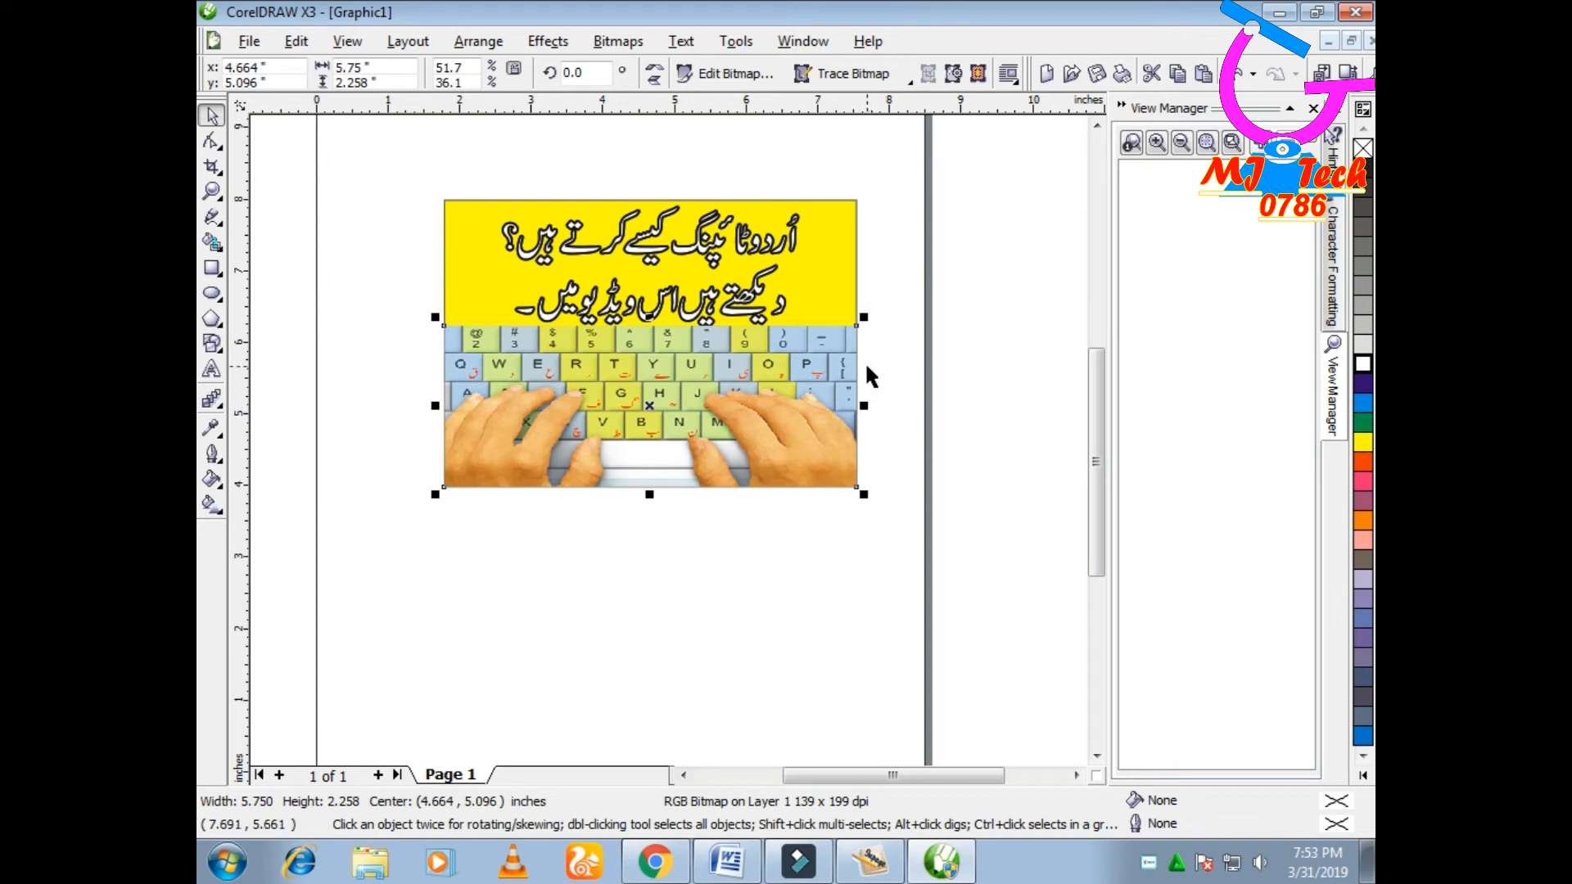
Bring the hidden English line in front of the keyboard picture and nudge it 0.1 inches down.
{"action": "left_click", "coordinate": [881, 334]}
{"action": "left_click_drag", "start_coordinate": [899, 303], "coordinate": [425, 410]}
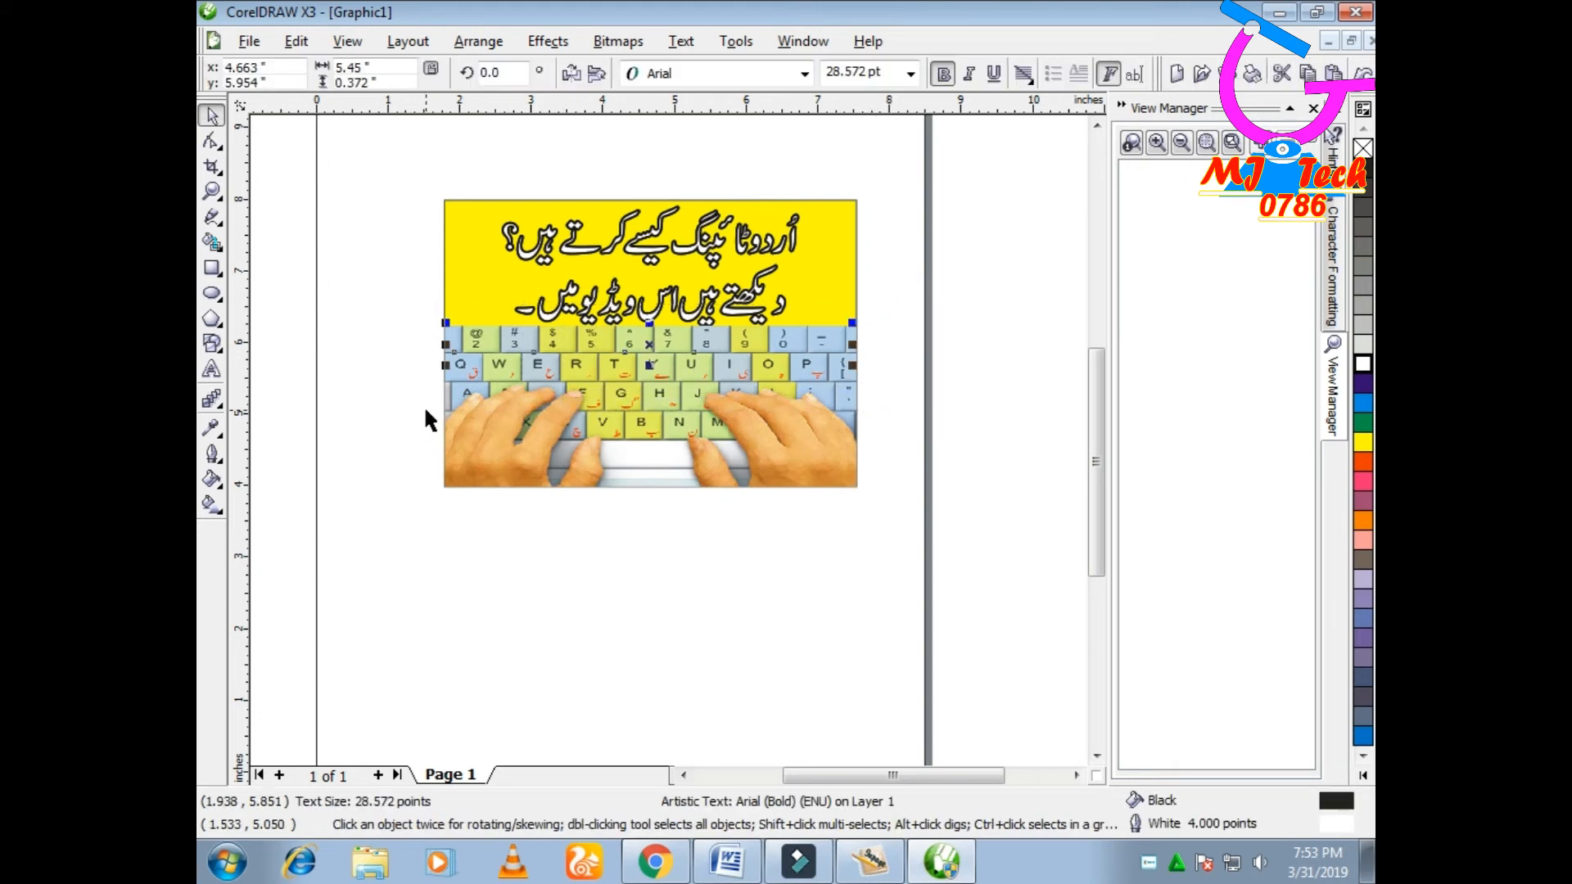
{"action": "key", "text": "shift+Page_Up"}
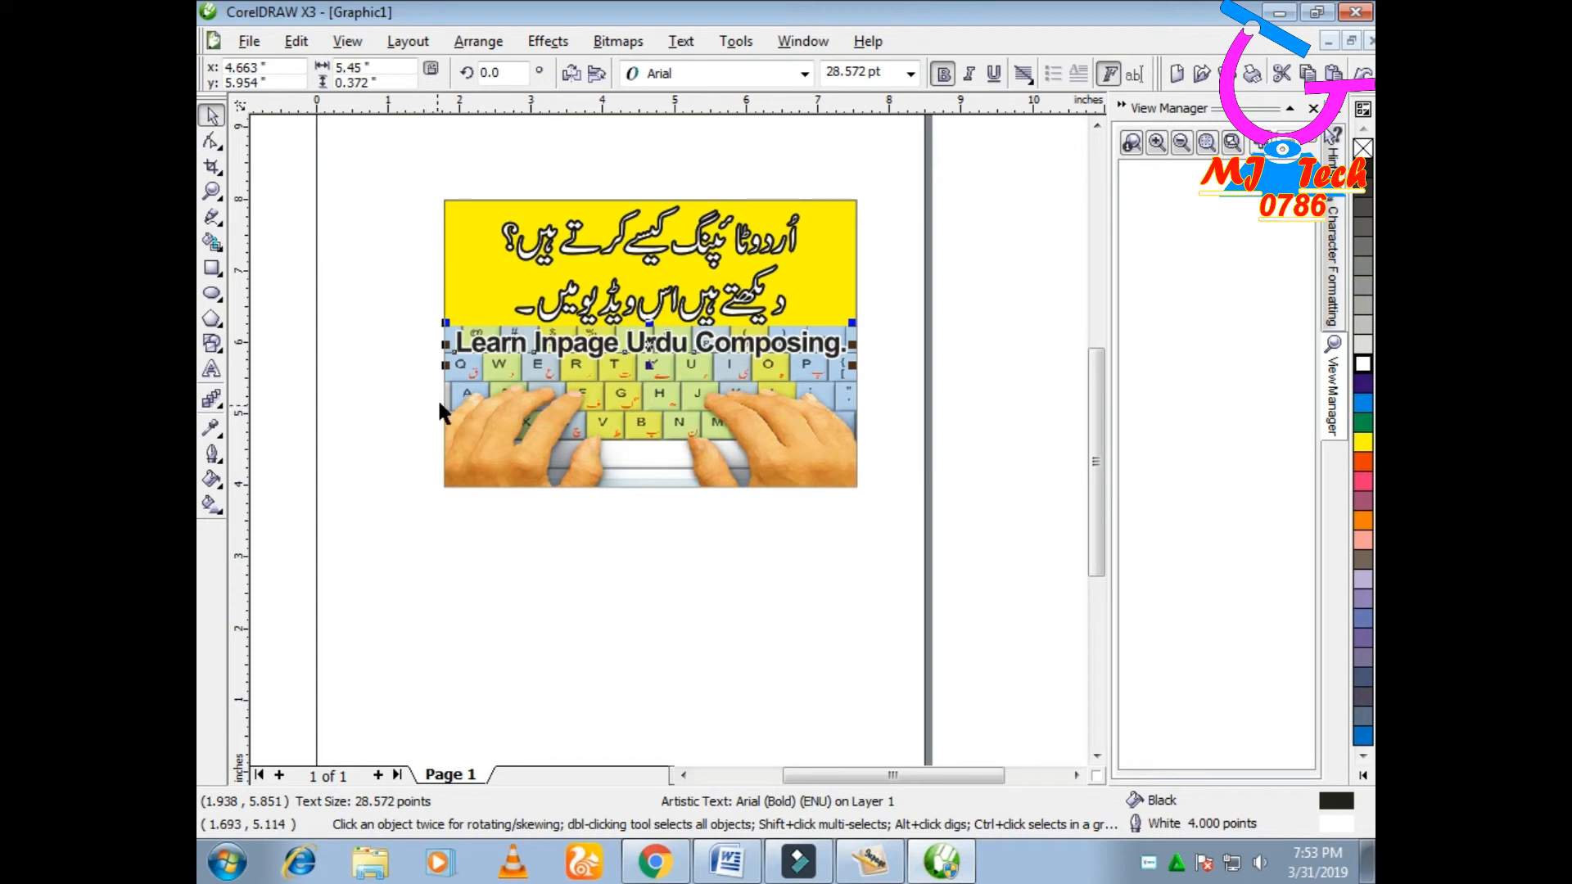
{"action": "left_click", "coordinate": [881, 285]}
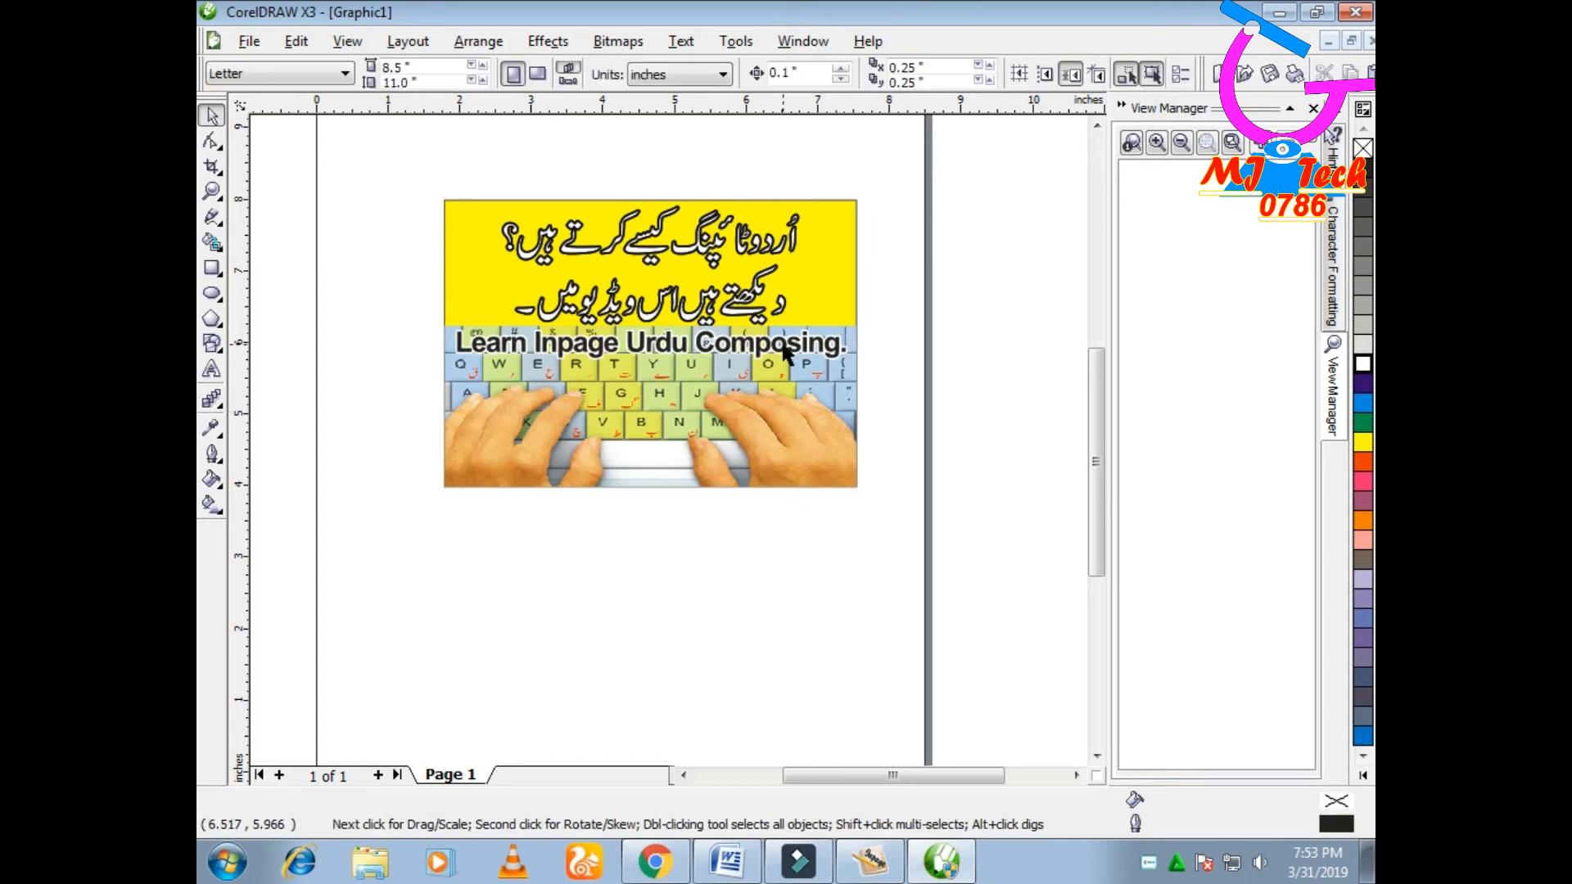
{"action": "left_click", "coordinate": [727, 349]}
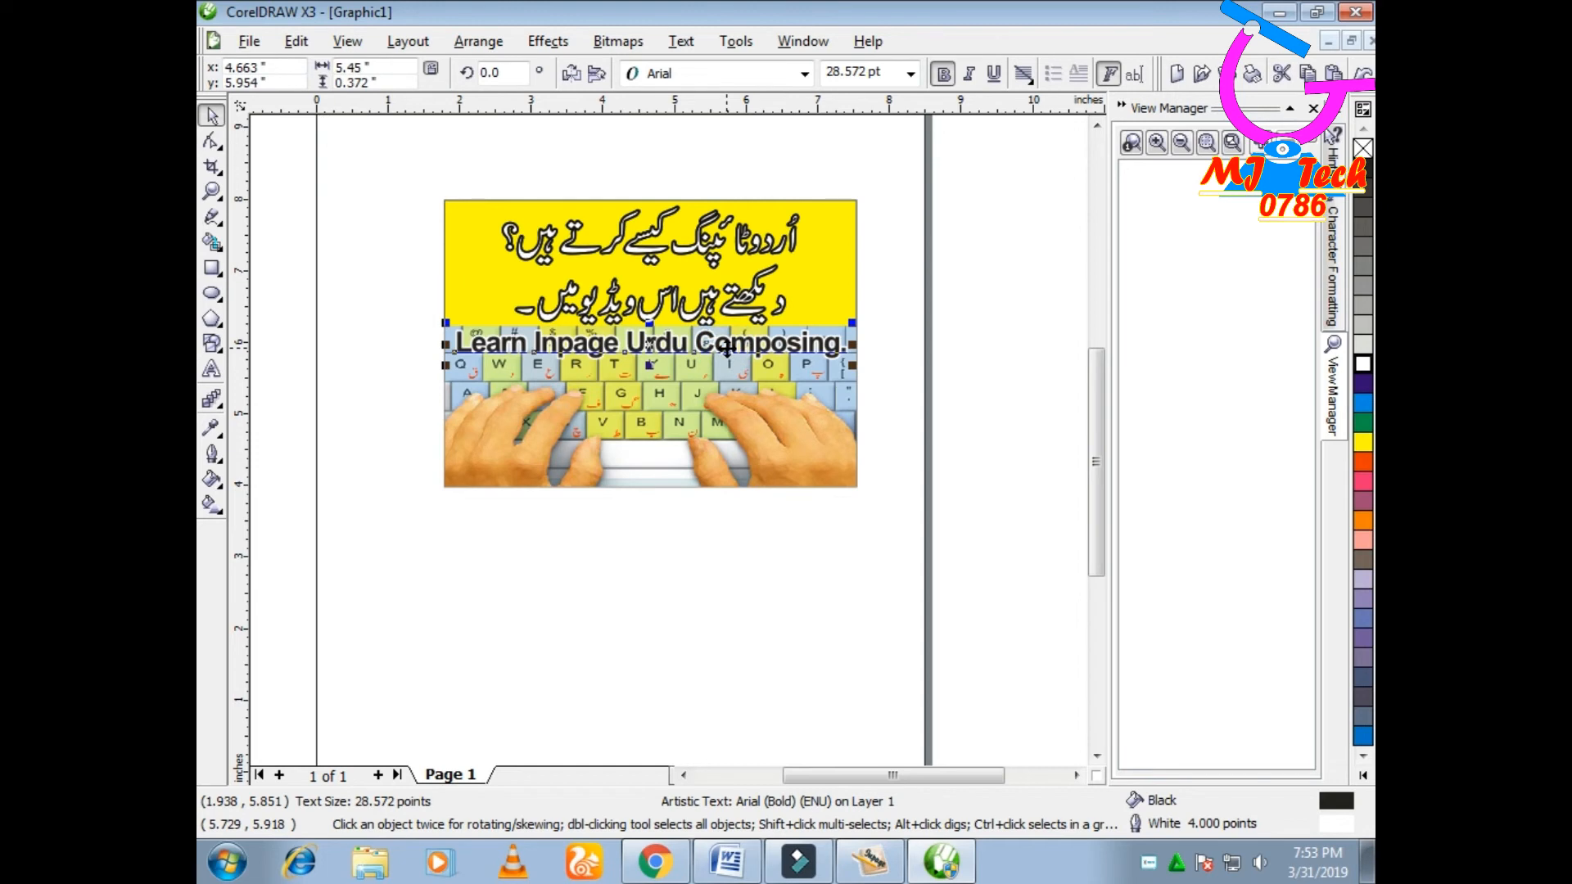
{"action": "key", "text": "Down"}
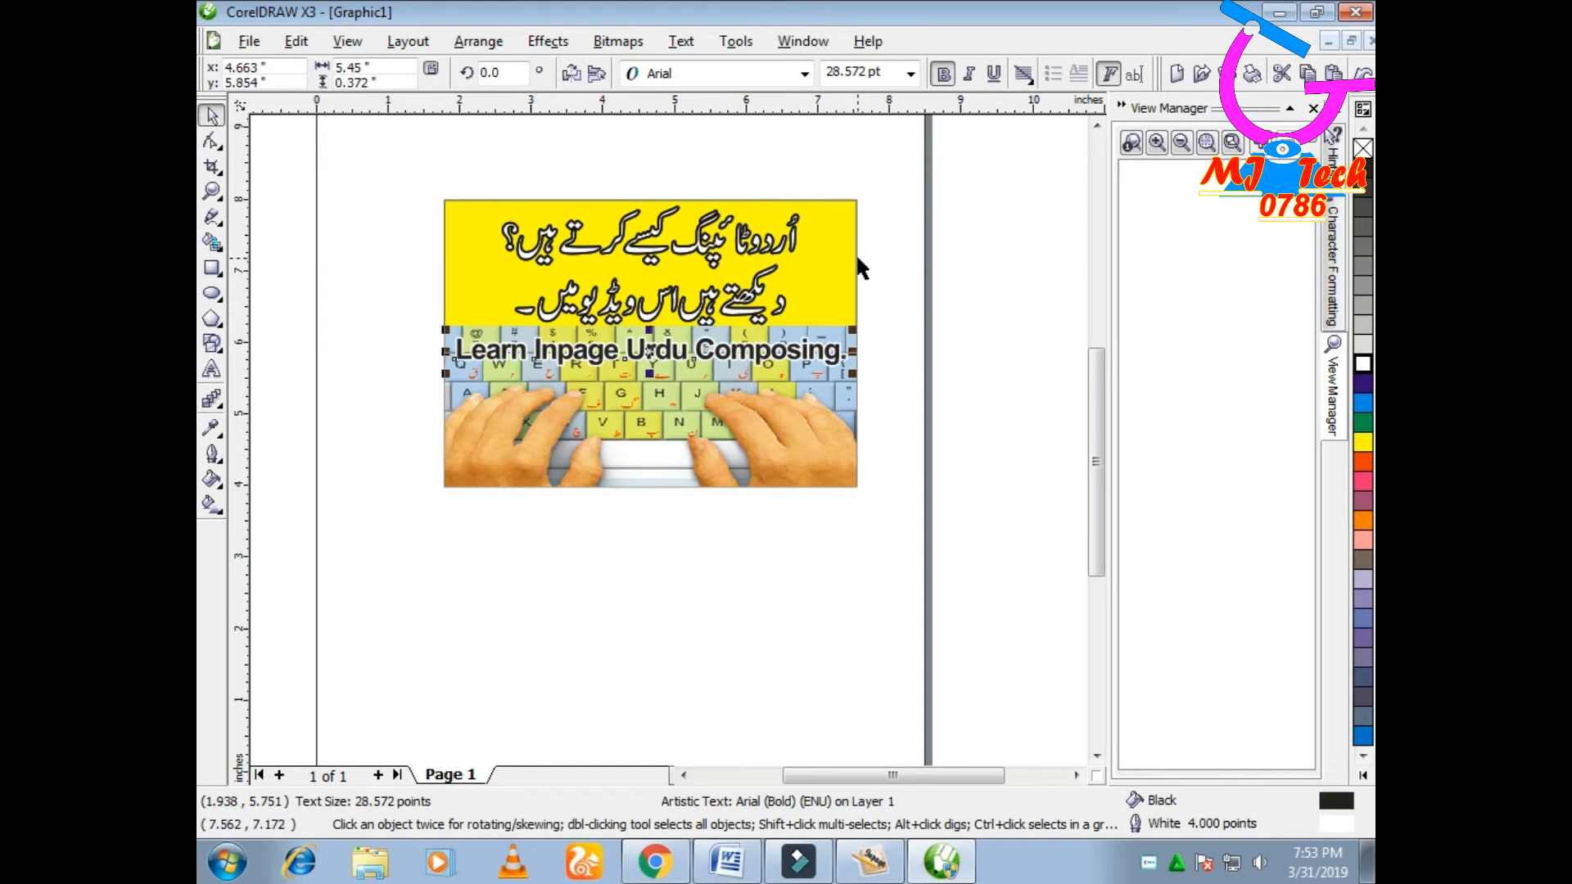
Select all the objects of the design and set up their export to the Desktop as 12345 in JPG - JPEG Bitmaps format.
{"action": "left_click", "coordinate": [885, 247]}
{"action": "left_click_drag", "start_coordinate": [883, 175], "coordinate": [383, 524]}
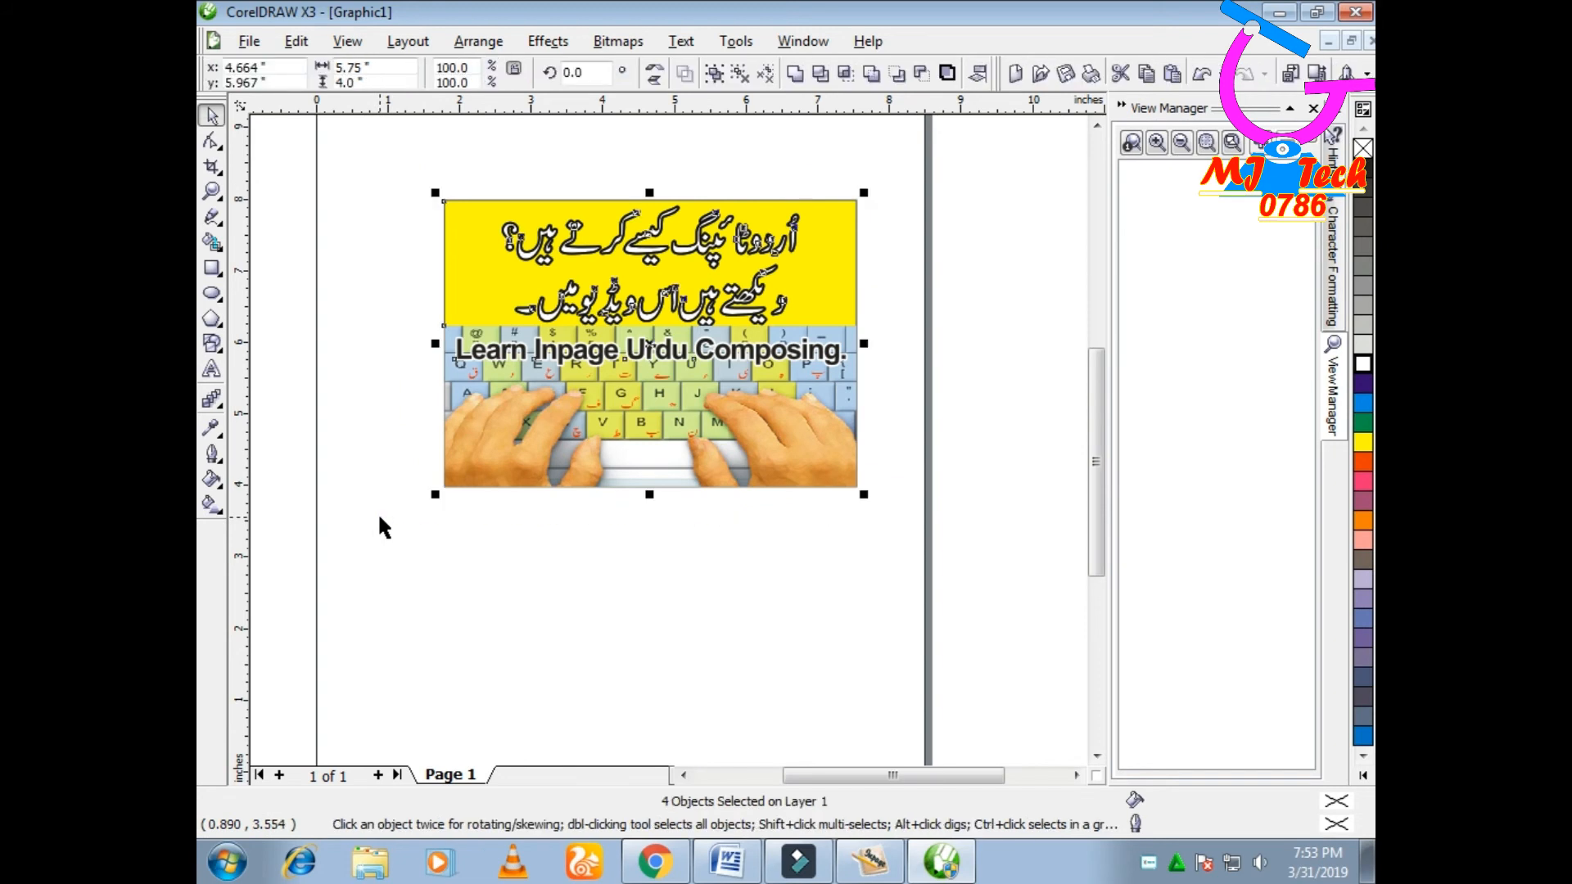
{"action": "key", "text": "ctrl+e"}
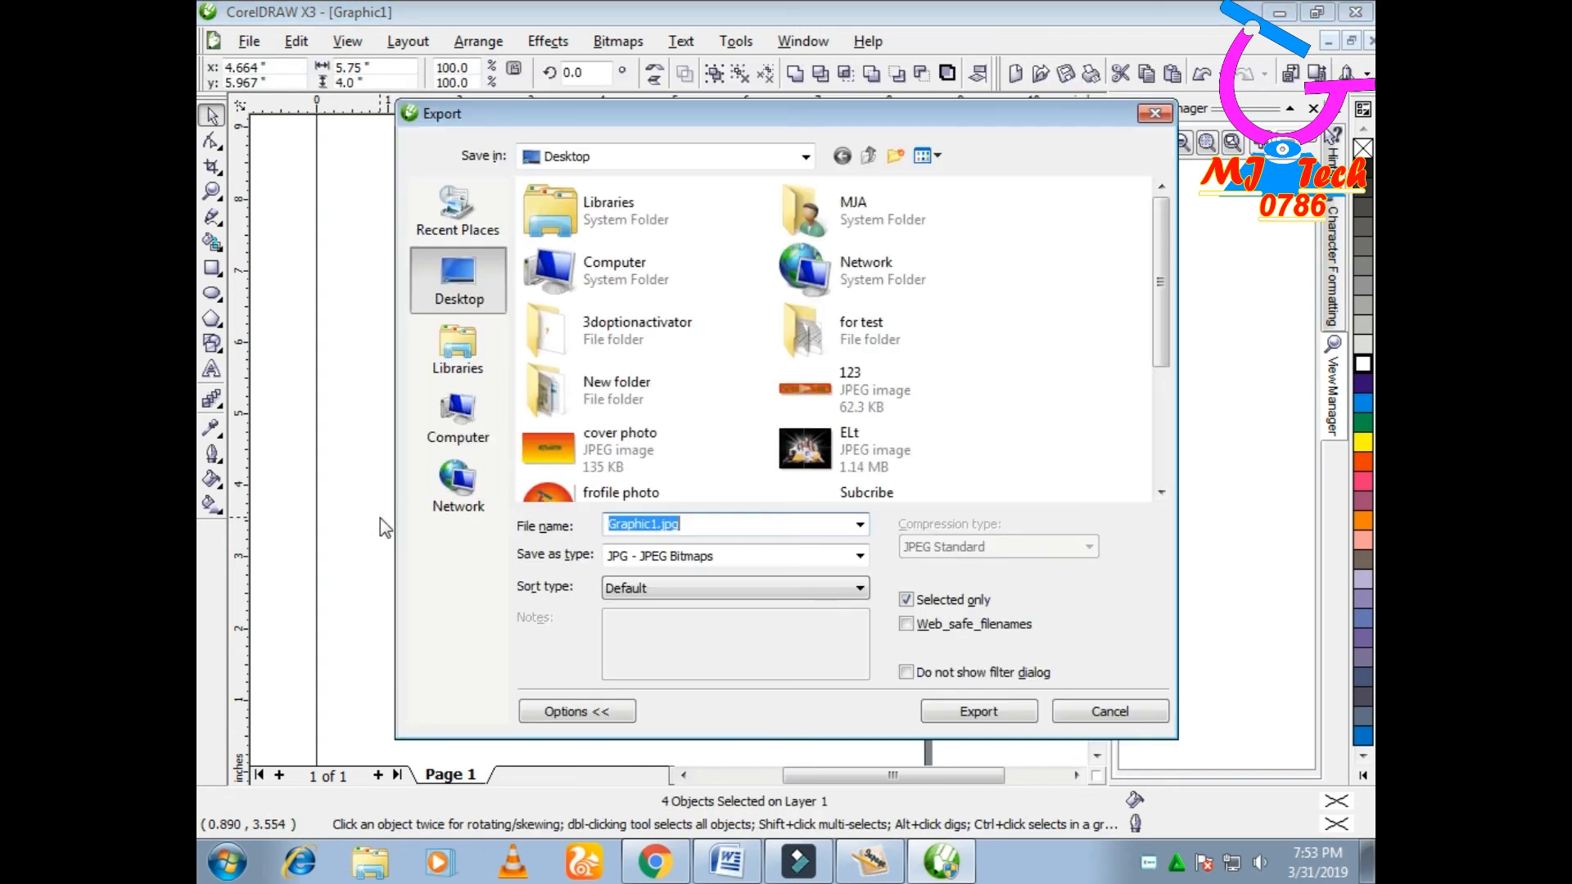
{"action": "left_click", "coordinate": [466, 302]}
{"action": "type", "text": "12345"}
{"action": "left_click", "coordinate": [860, 557]}
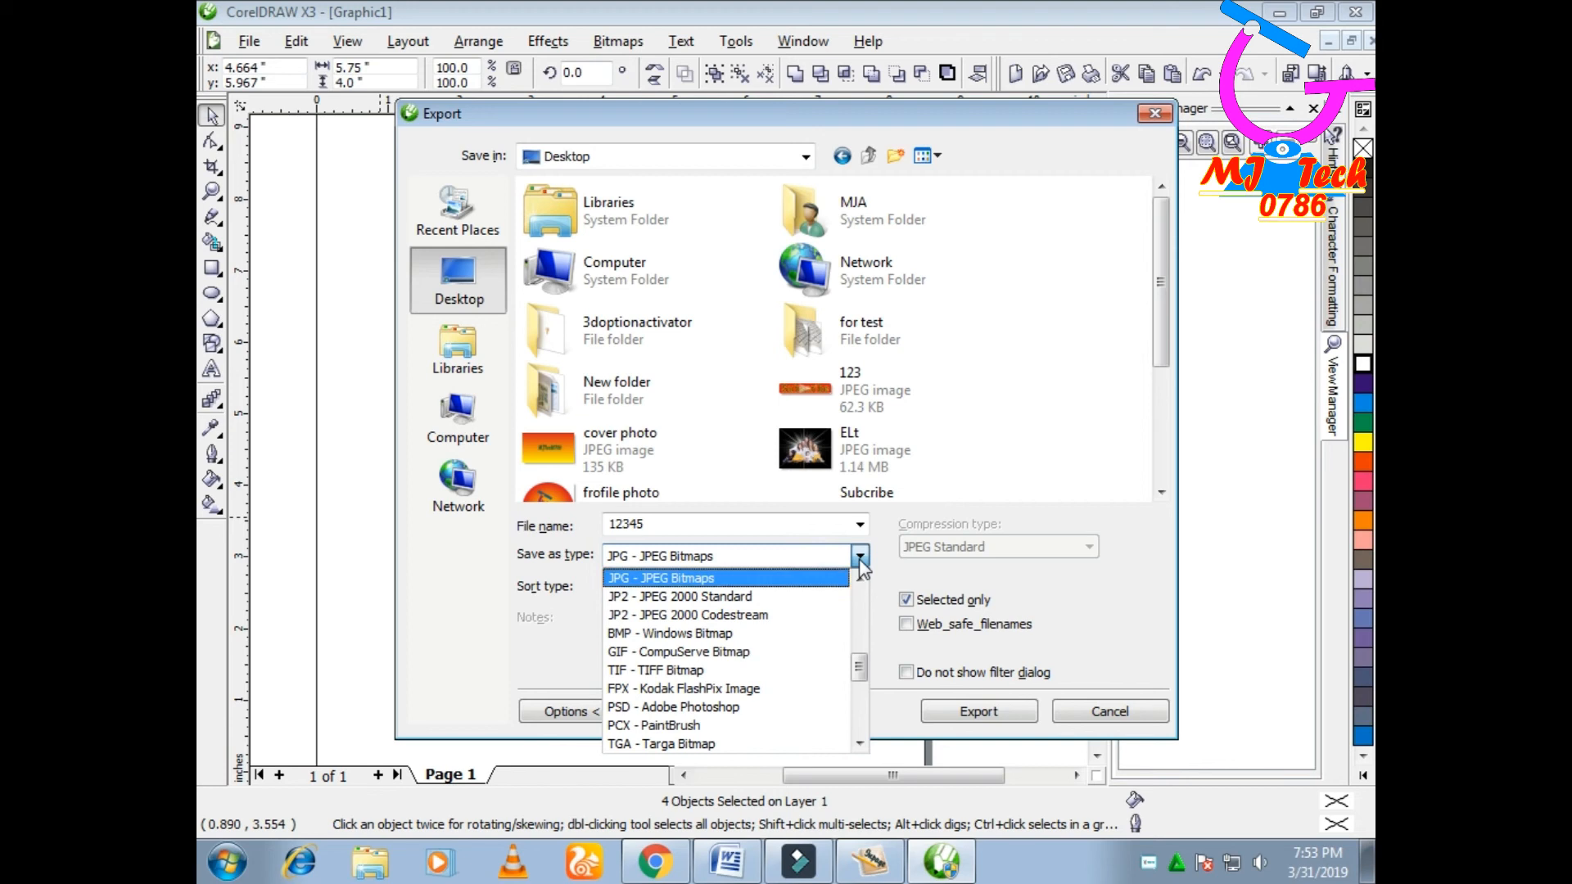
{"action": "left_click", "coordinate": [789, 577]}
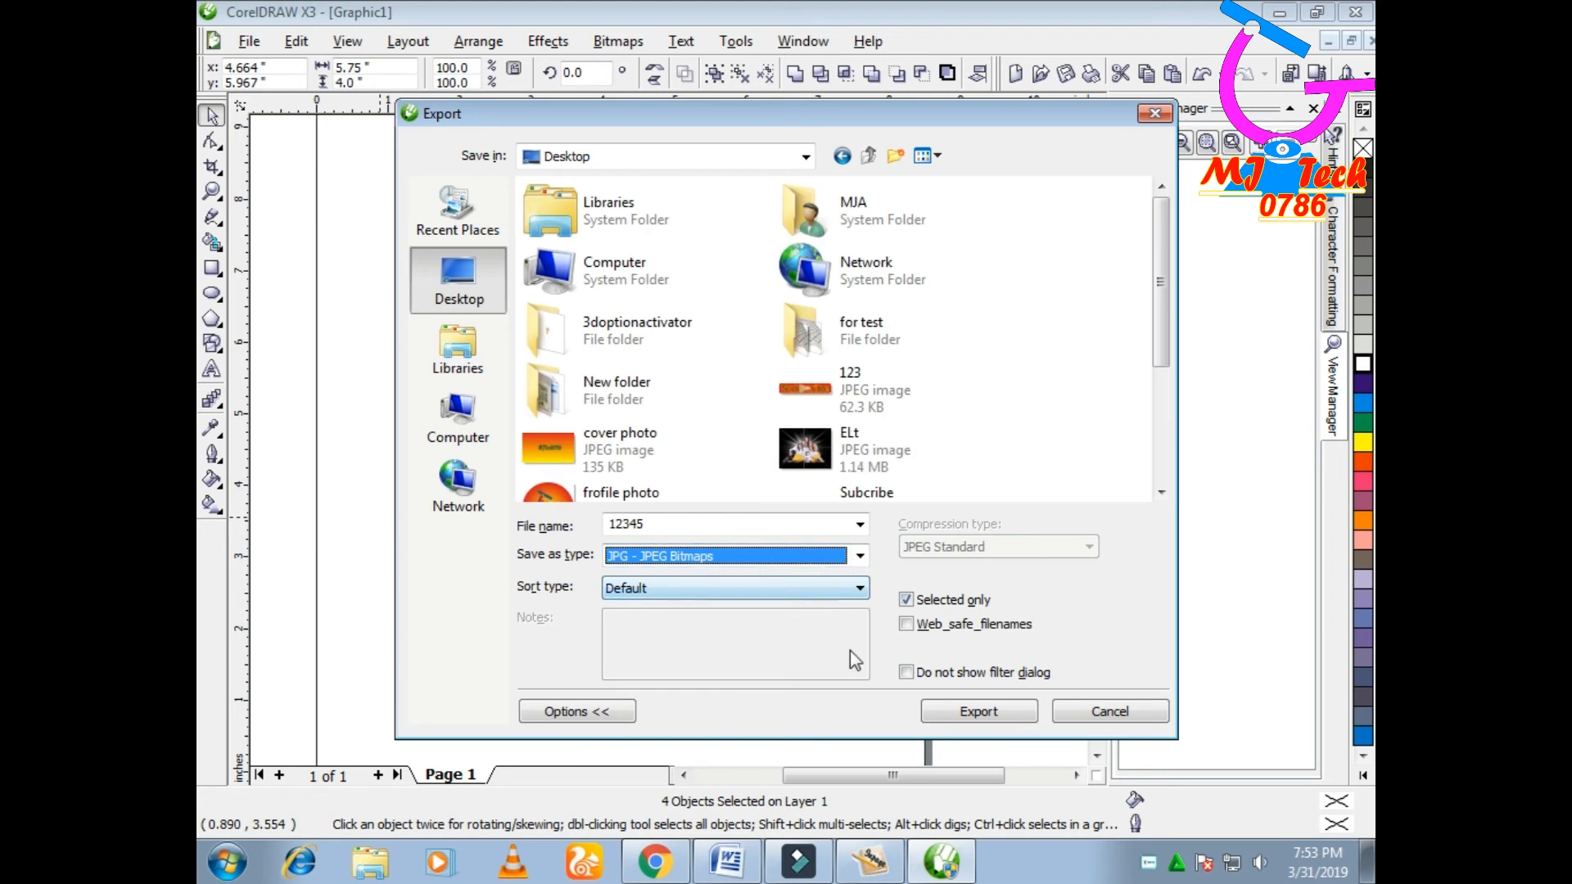
Run the export with the preset JPEG settings and minimize the drawing program to show the exported file on the desktop.
{"action": "left_click", "coordinate": [975, 712]}
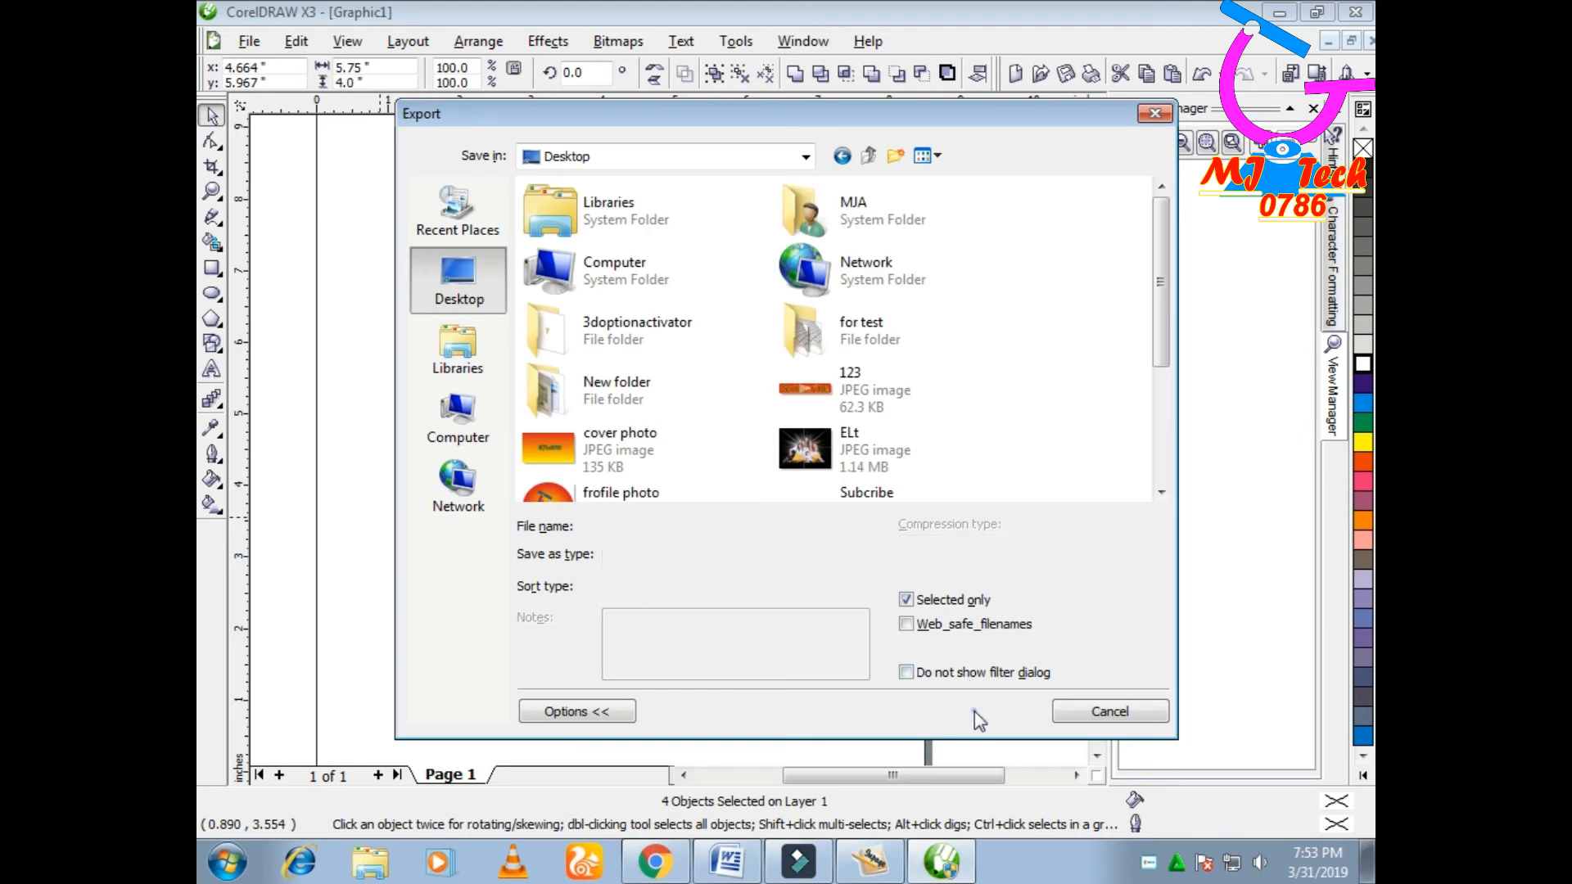
{"action": "left_click", "coordinate": [785, 587]}
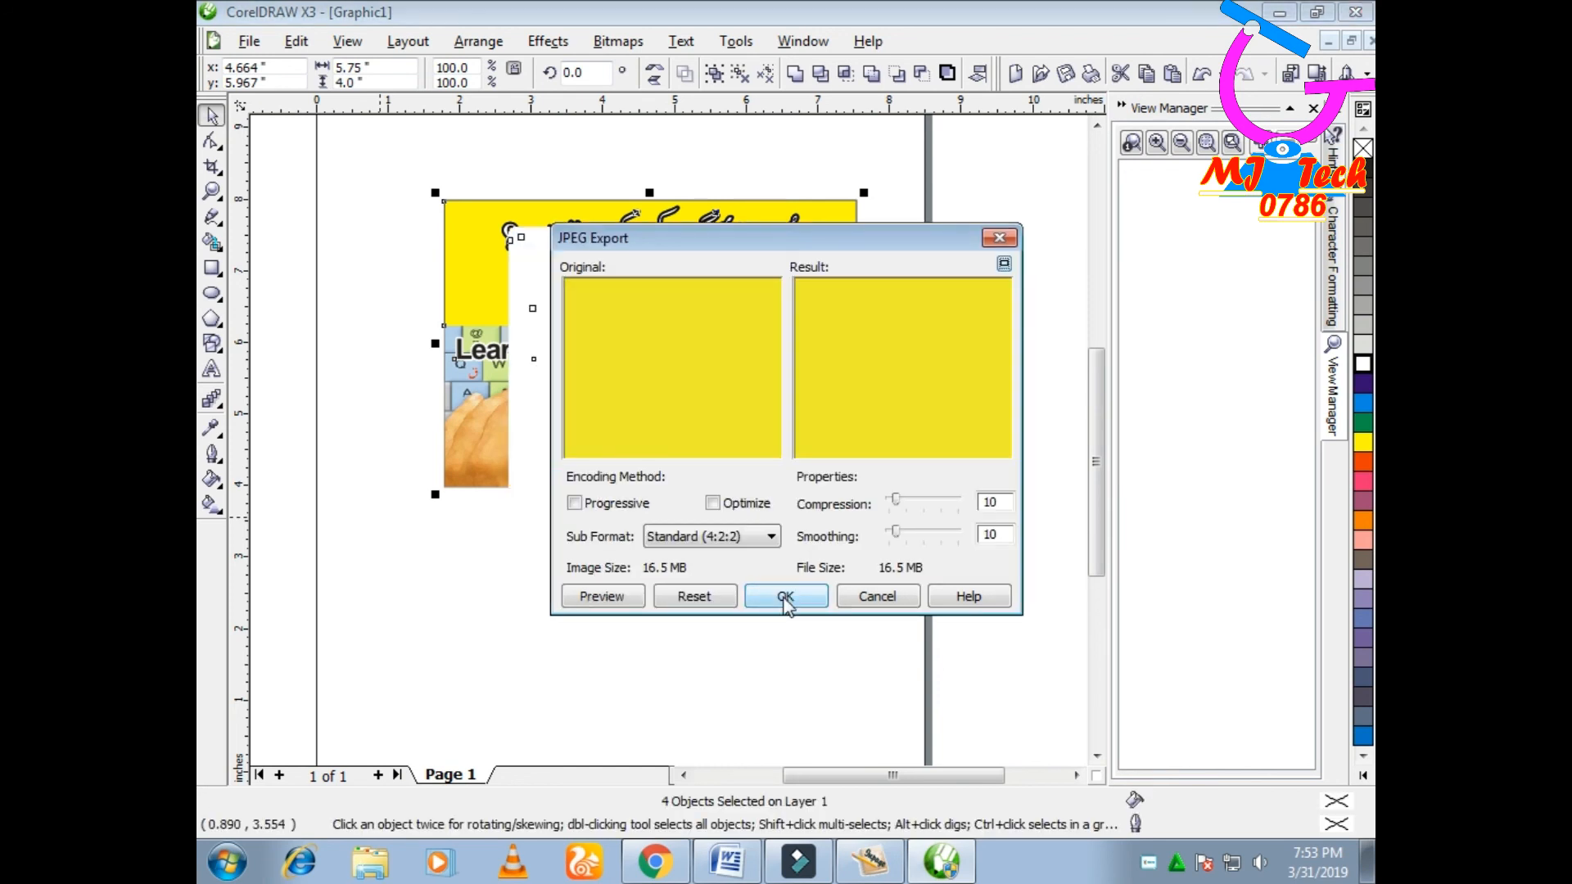
{"action": "left_click", "coordinate": [784, 597]}
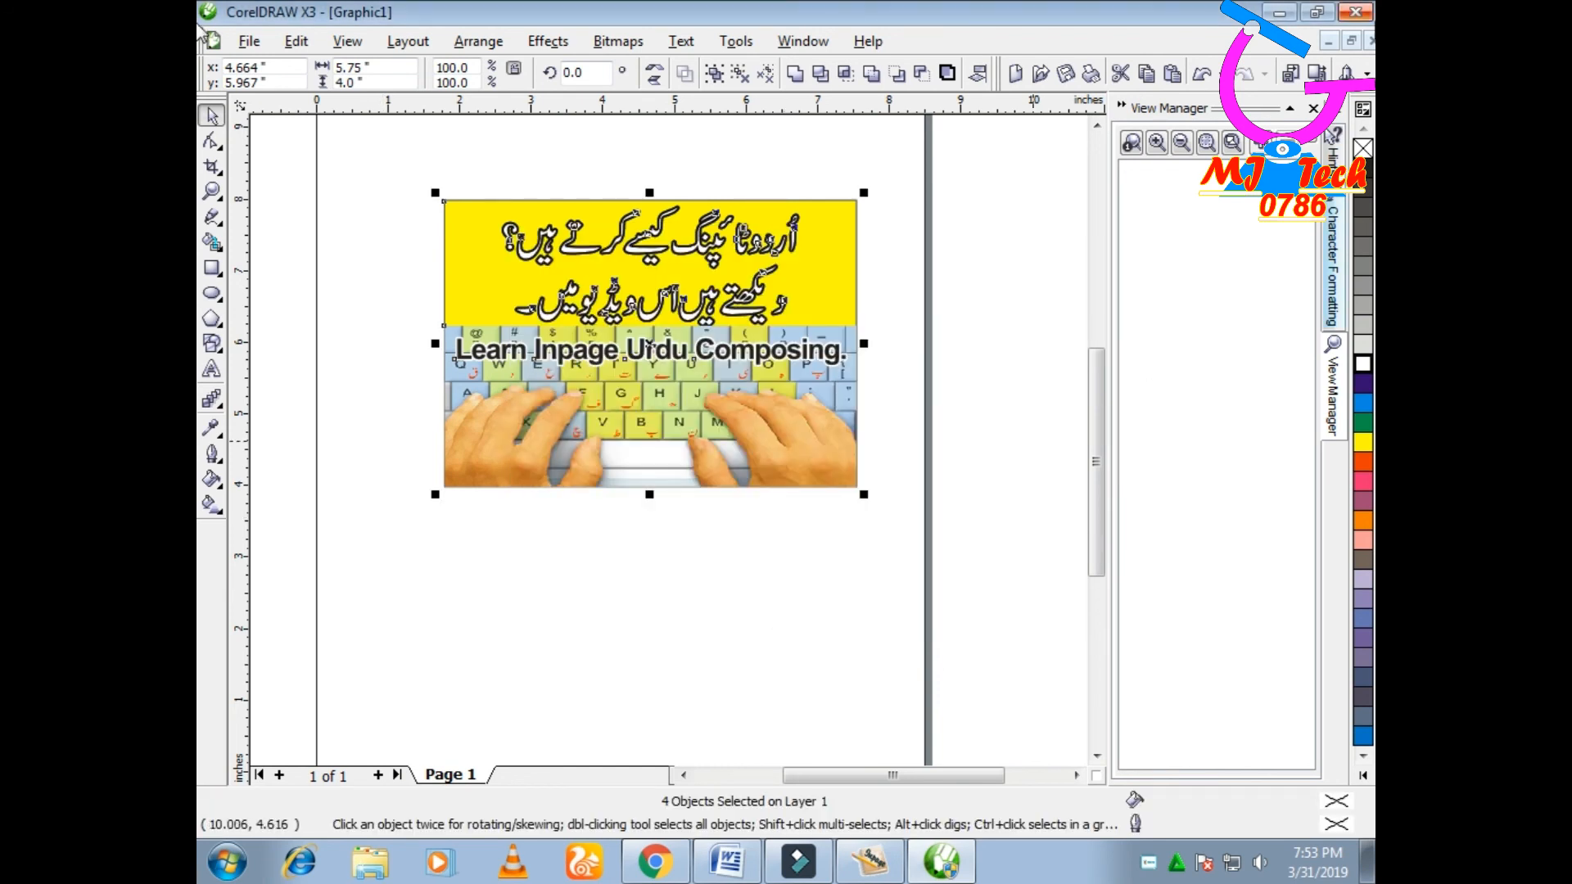
{"action": "left_click", "coordinate": [1277, 12]}
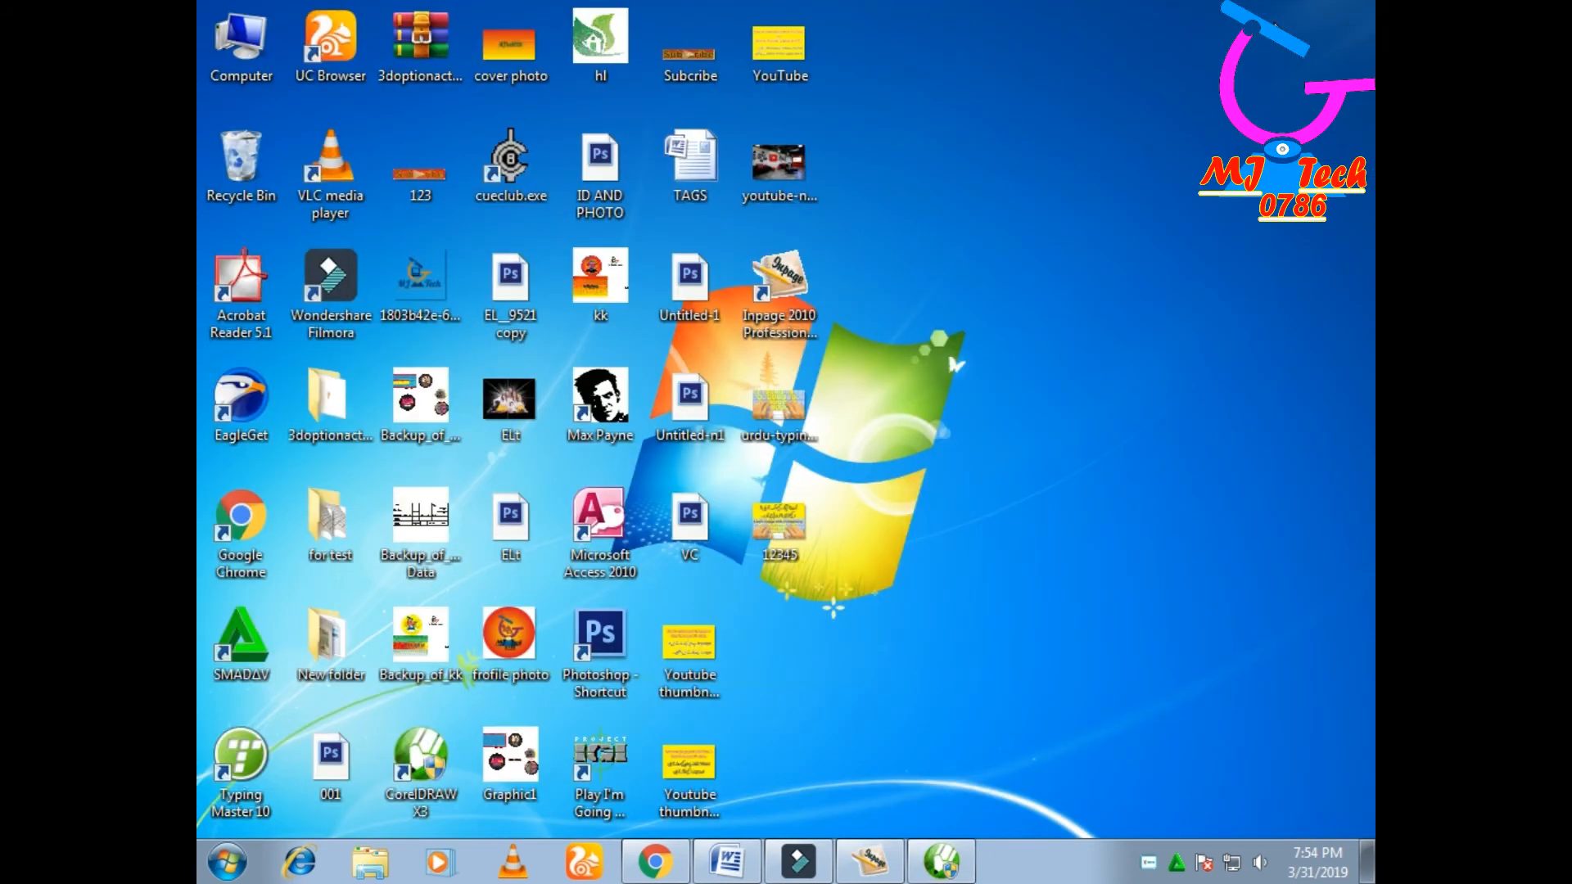